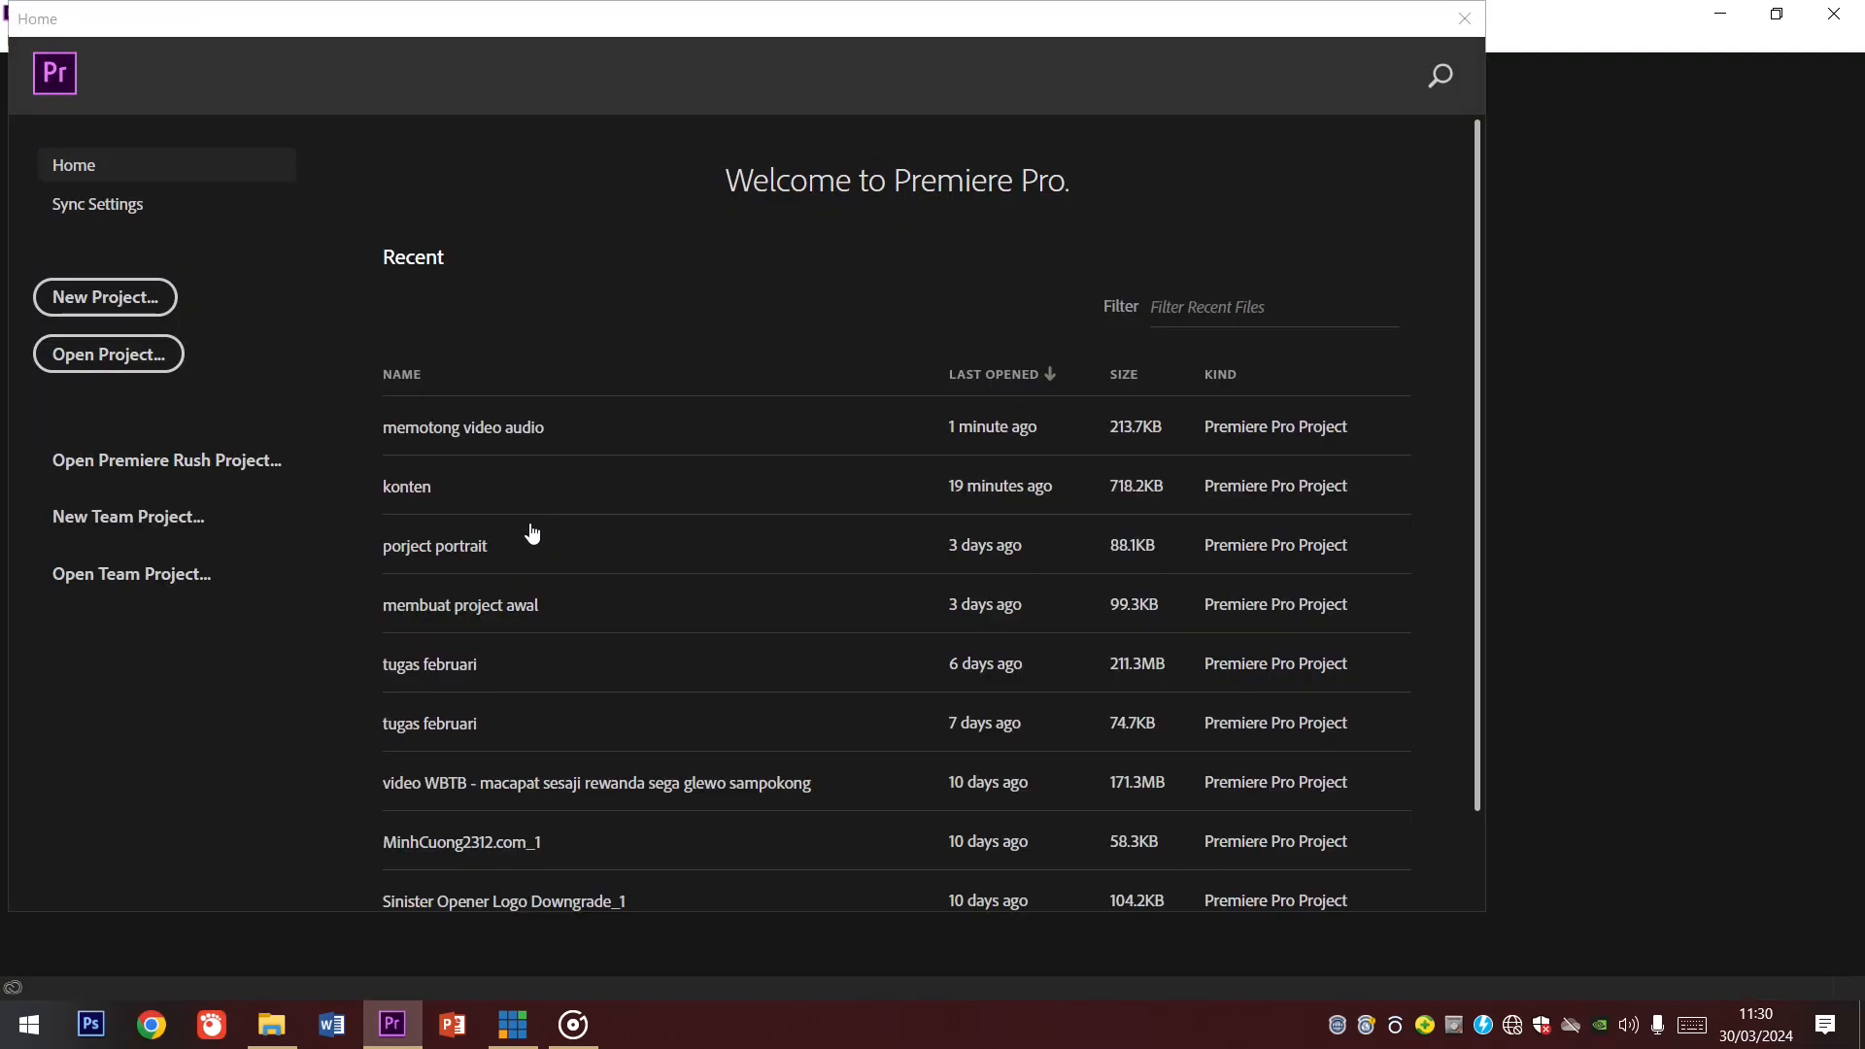
Step: Create a new project named "memotong" in the folder D:\belajar adobe premiere\record adobe premiere, keeping the default settings
{"action": "left_click", "coordinate": [105, 297]}
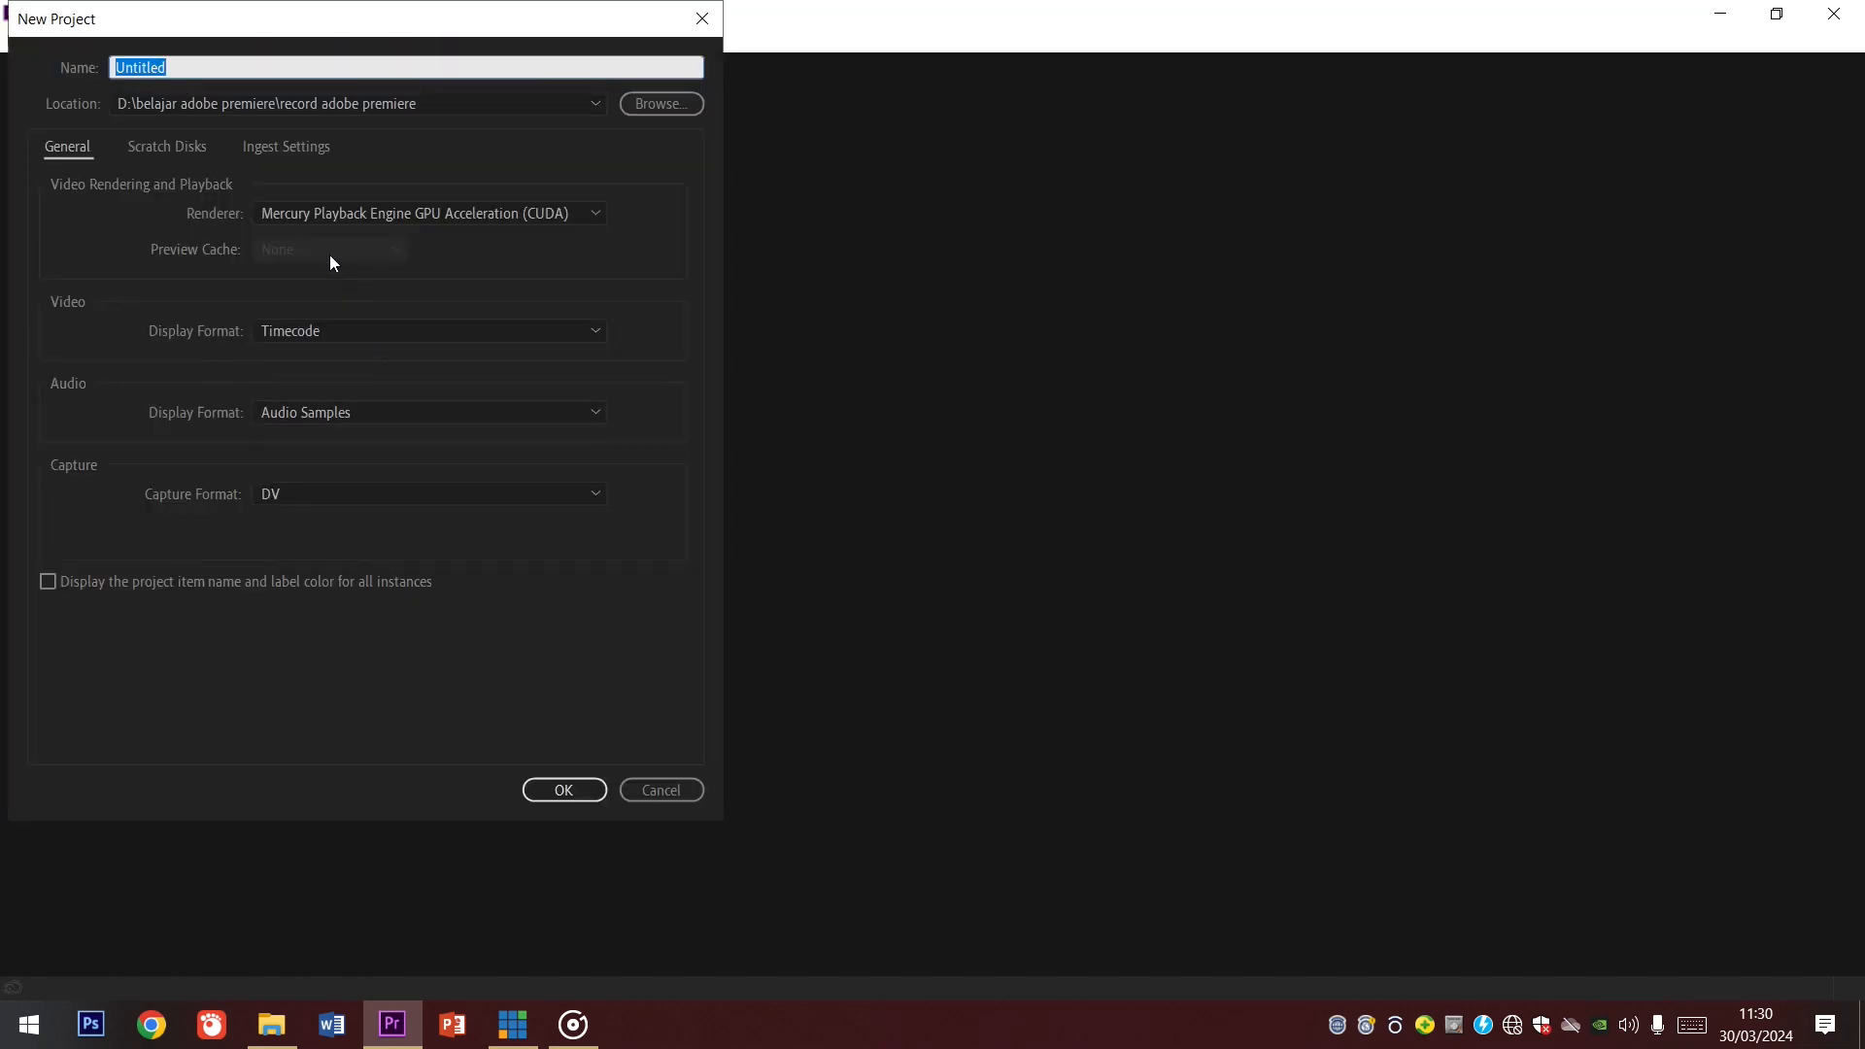
{"action": "left_click_drag", "start_coordinate": [257, 27], "coordinate": [520, 157]}
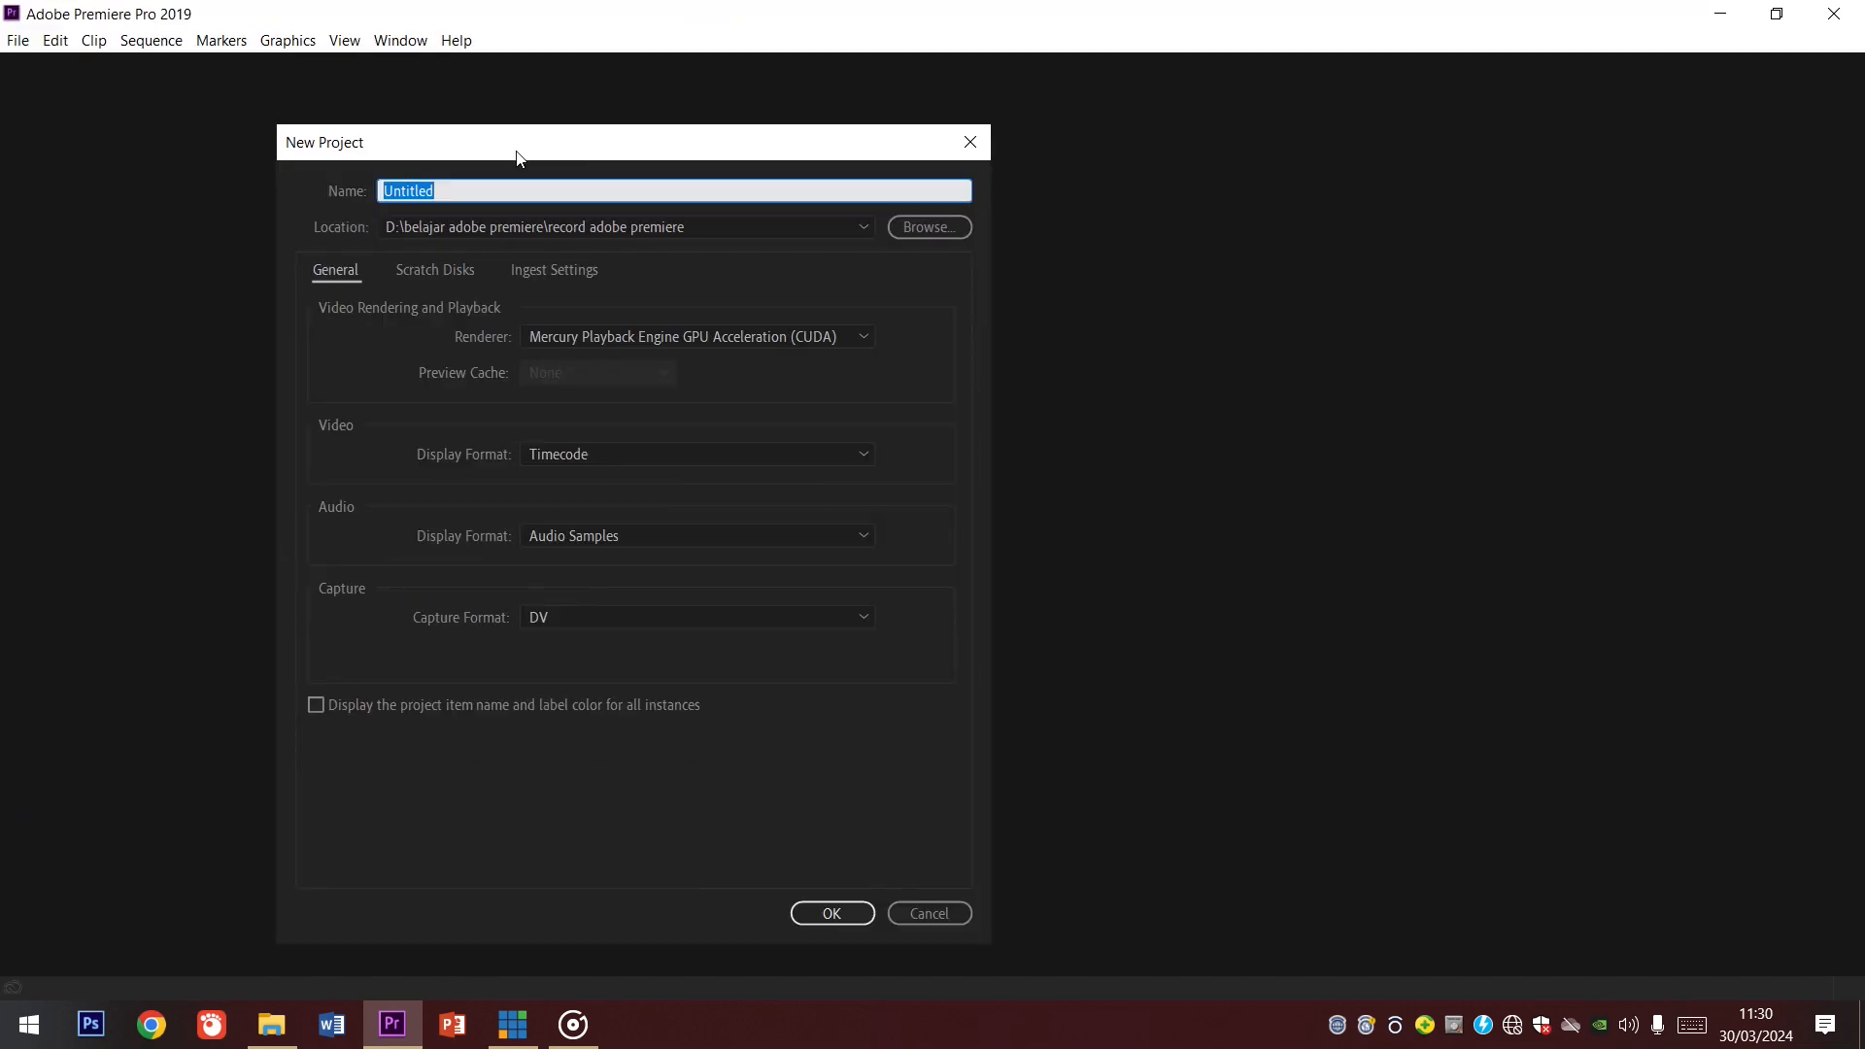
{"action": "type", "text": "memotong"}
{"action": "left_click", "coordinate": [843, 913]}
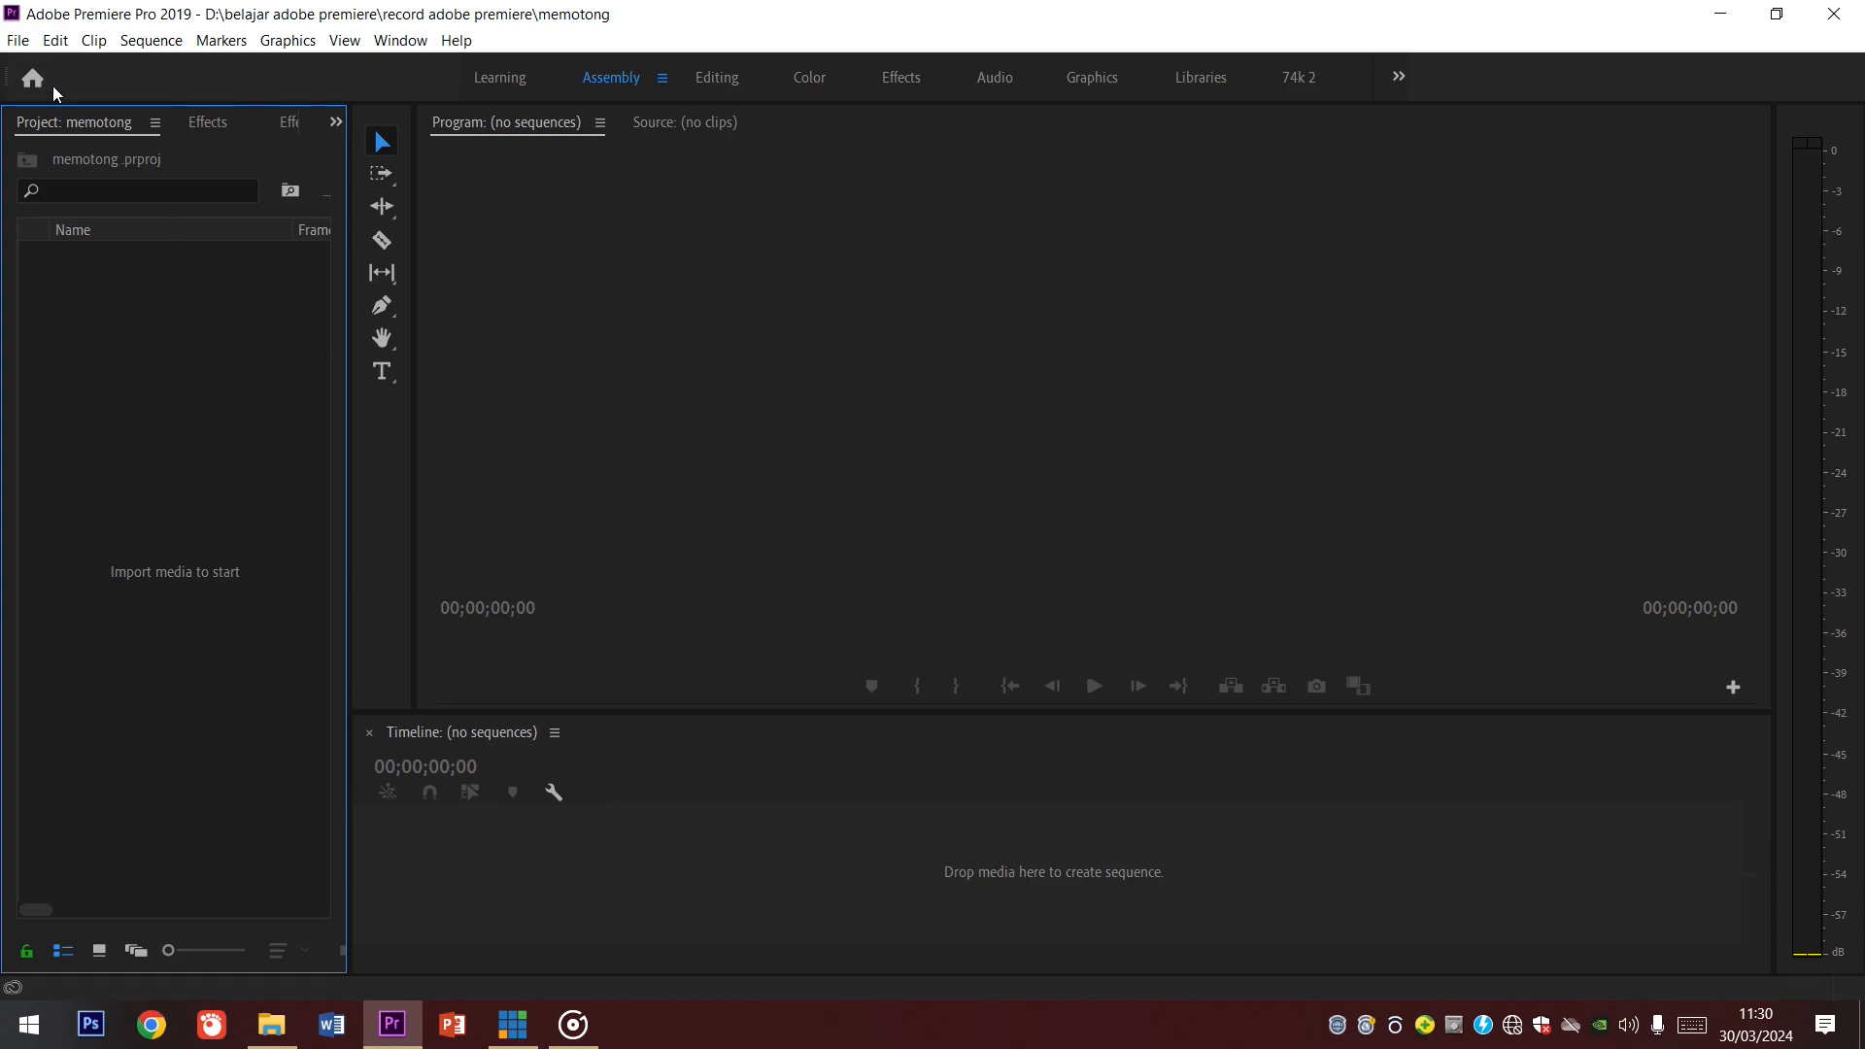
Step: Create a new sequence named "memotong" with the AVCHD 1080p30 preset
{"action": "left_click", "coordinate": [17, 40]}
{"action": "mouse_move", "coordinate": [209, 66]}
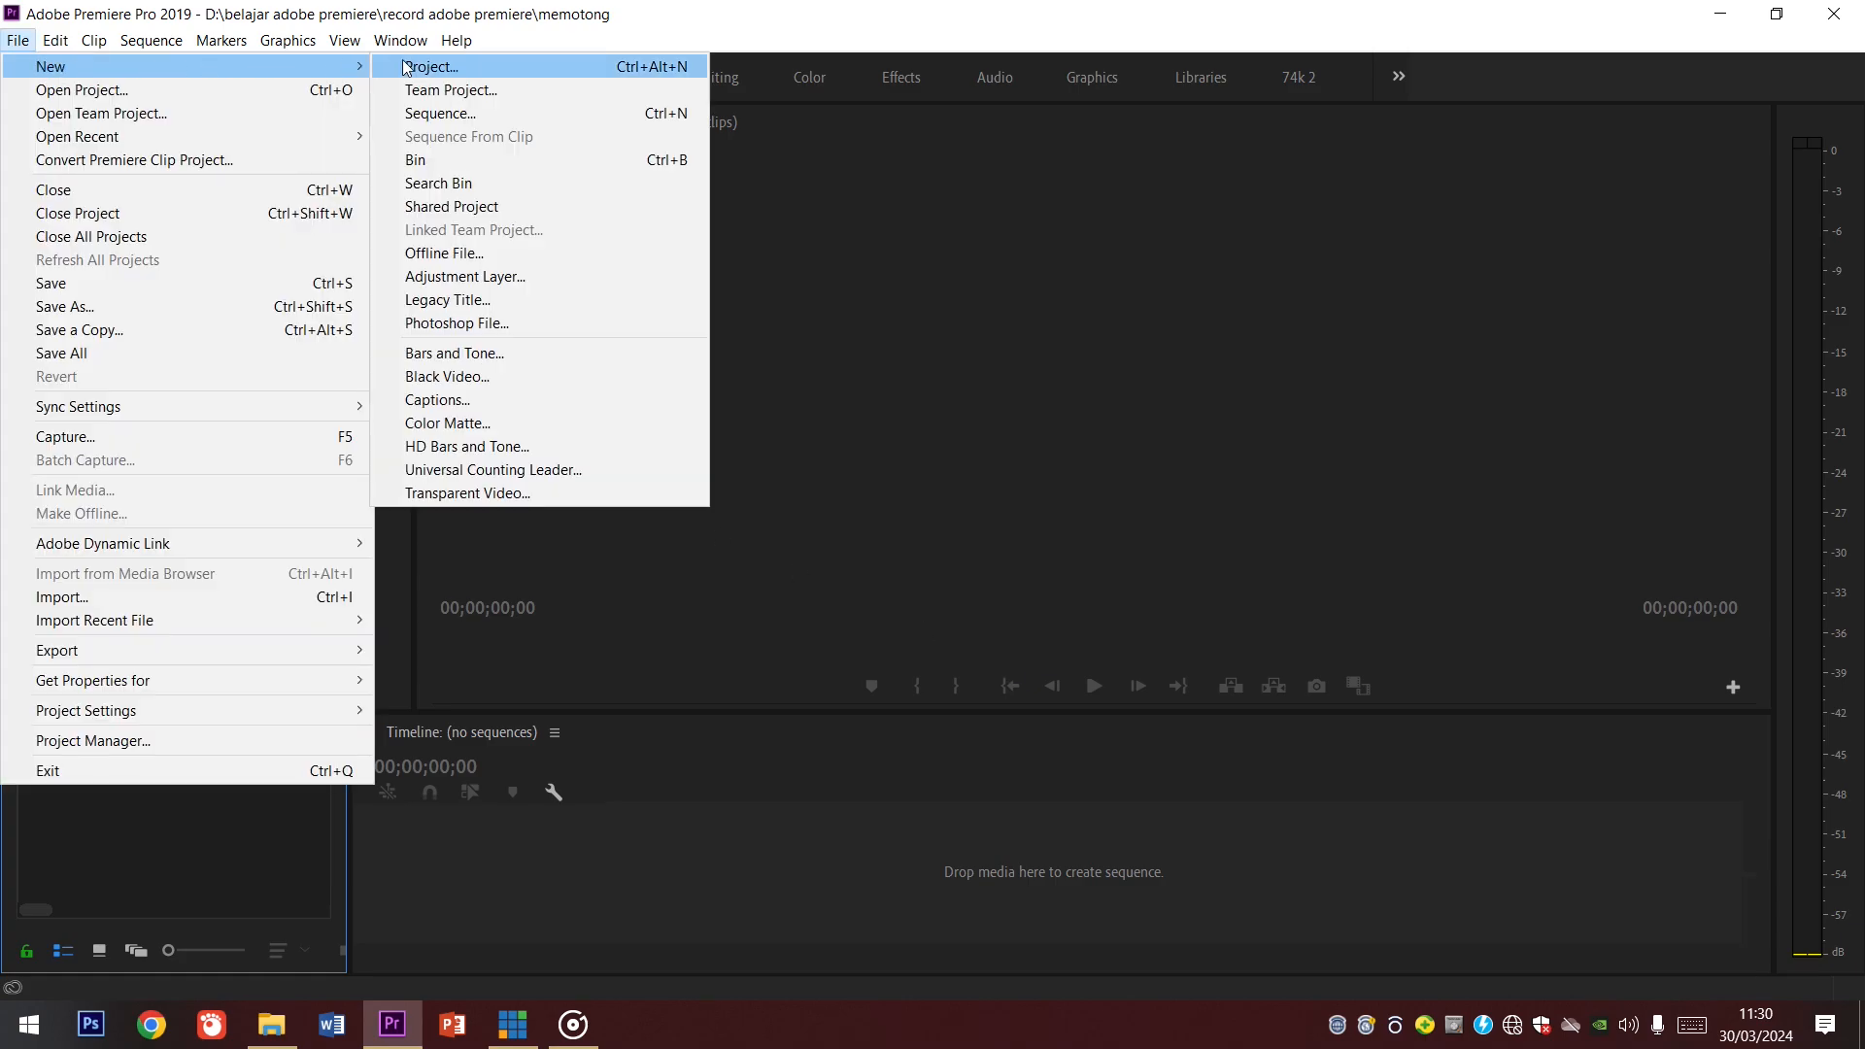
{"action": "left_click", "coordinate": [430, 113]}
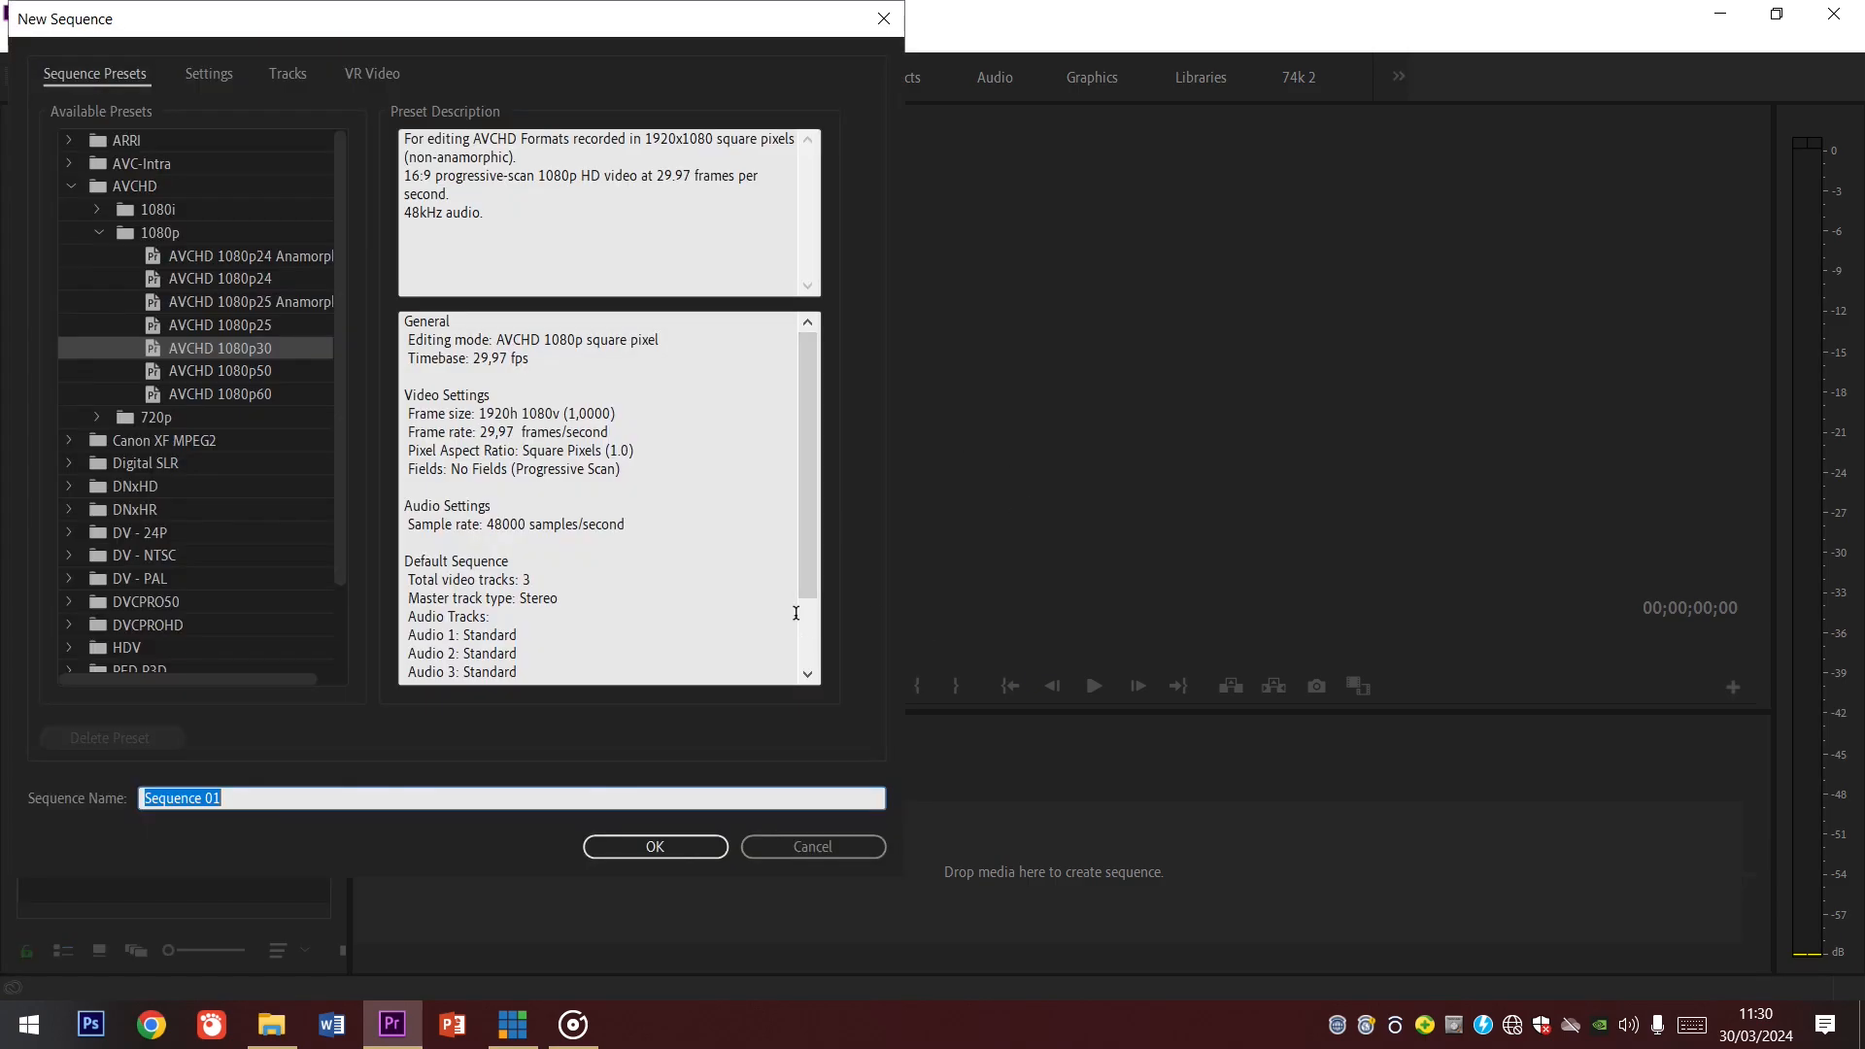
{"action": "type", "text": "memotong"}
{"action": "left_click", "coordinate": [684, 847]}
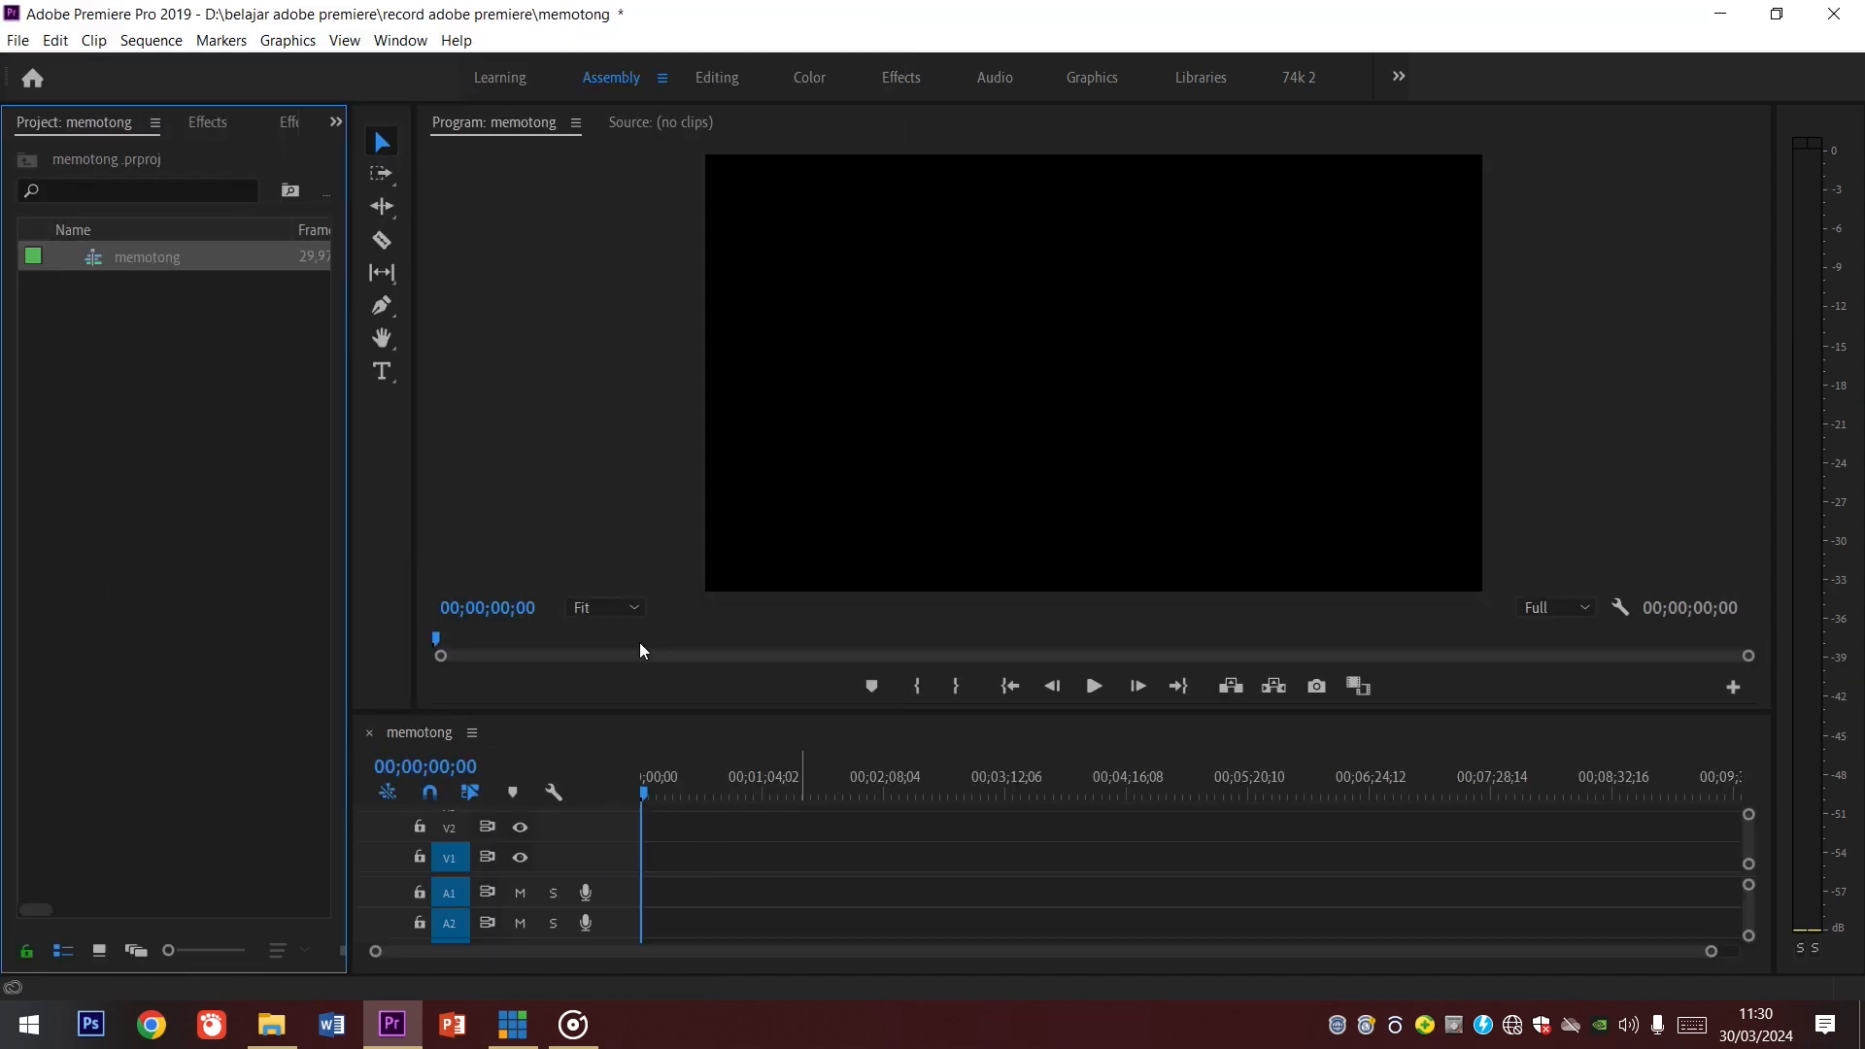
Step: Import clips 00090 to 00094 from D:\Tugas Bulan Maret\davina\dokumentasi es conglik and place them at the start of the sequence
{"action": "double_click", "coordinate": [126, 385]}
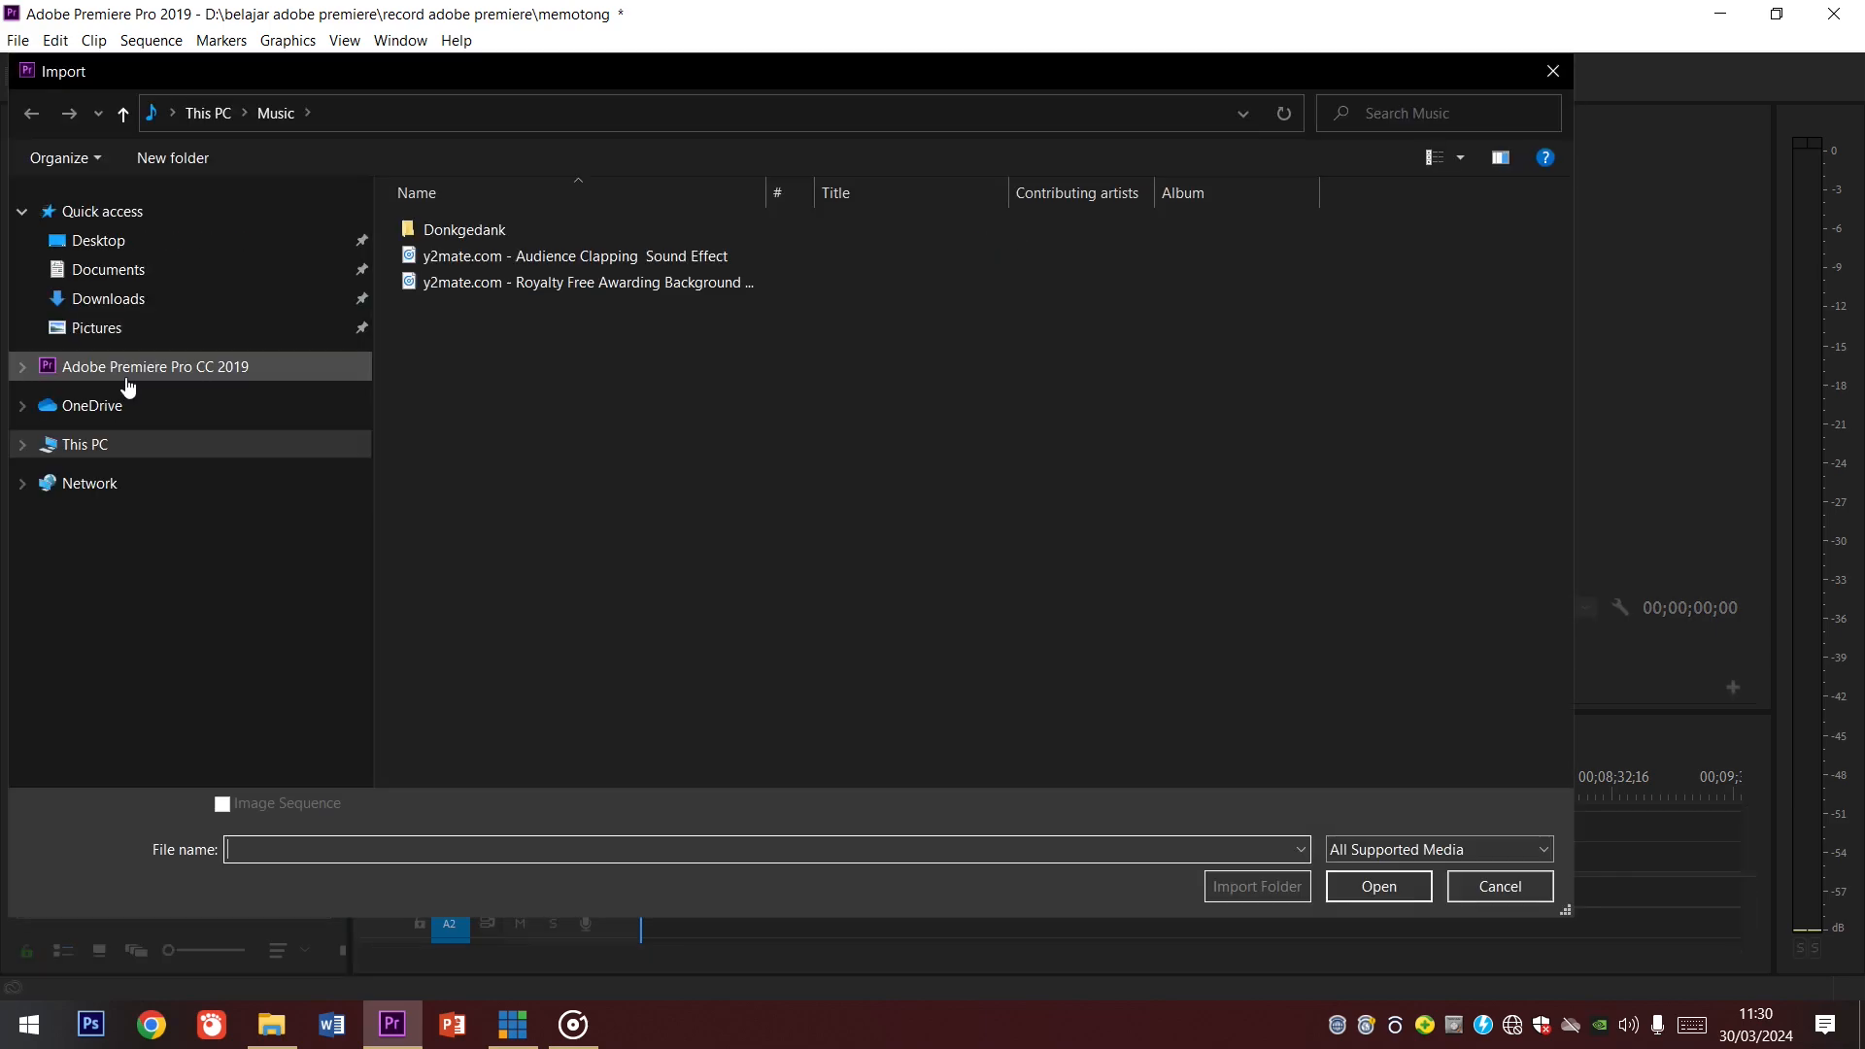
{"action": "left_click", "coordinate": [146, 709]}
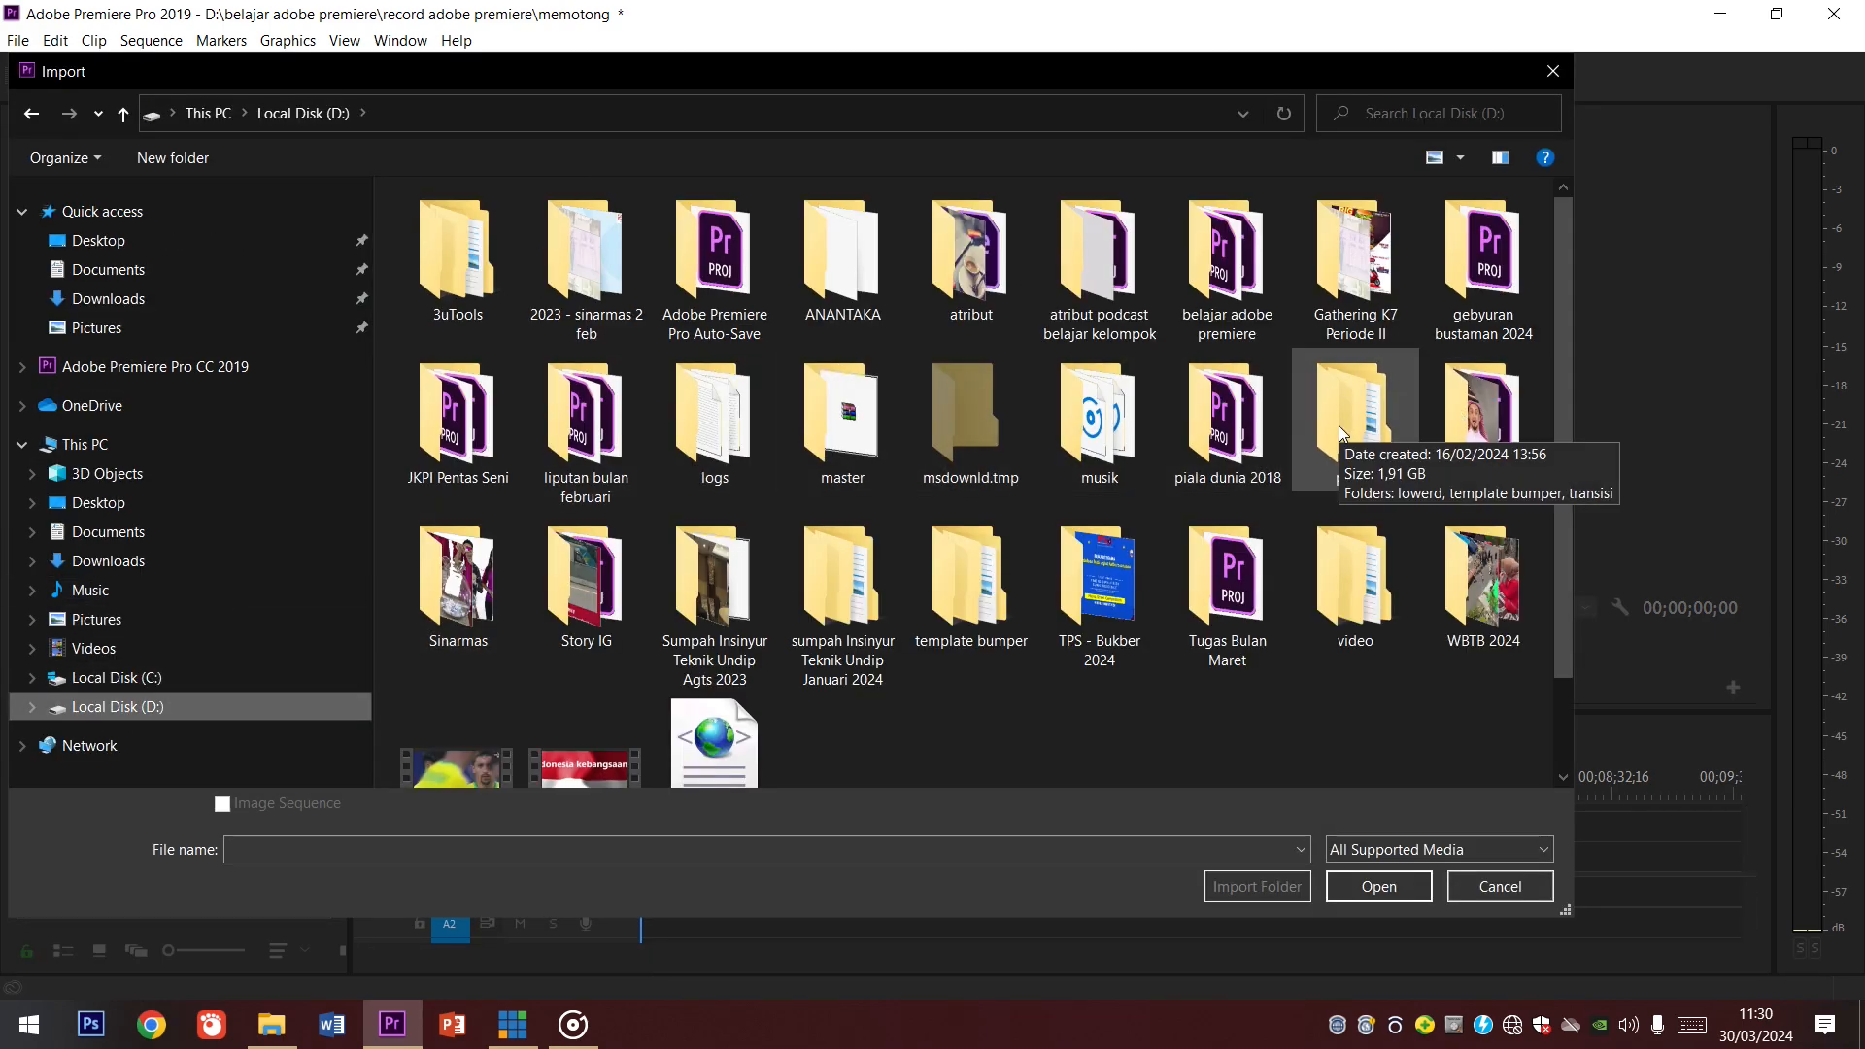
{"action": "double_click", "coordinate": [1263, 571]}
{"action": "double_click", "coordinate": [452, 233]}
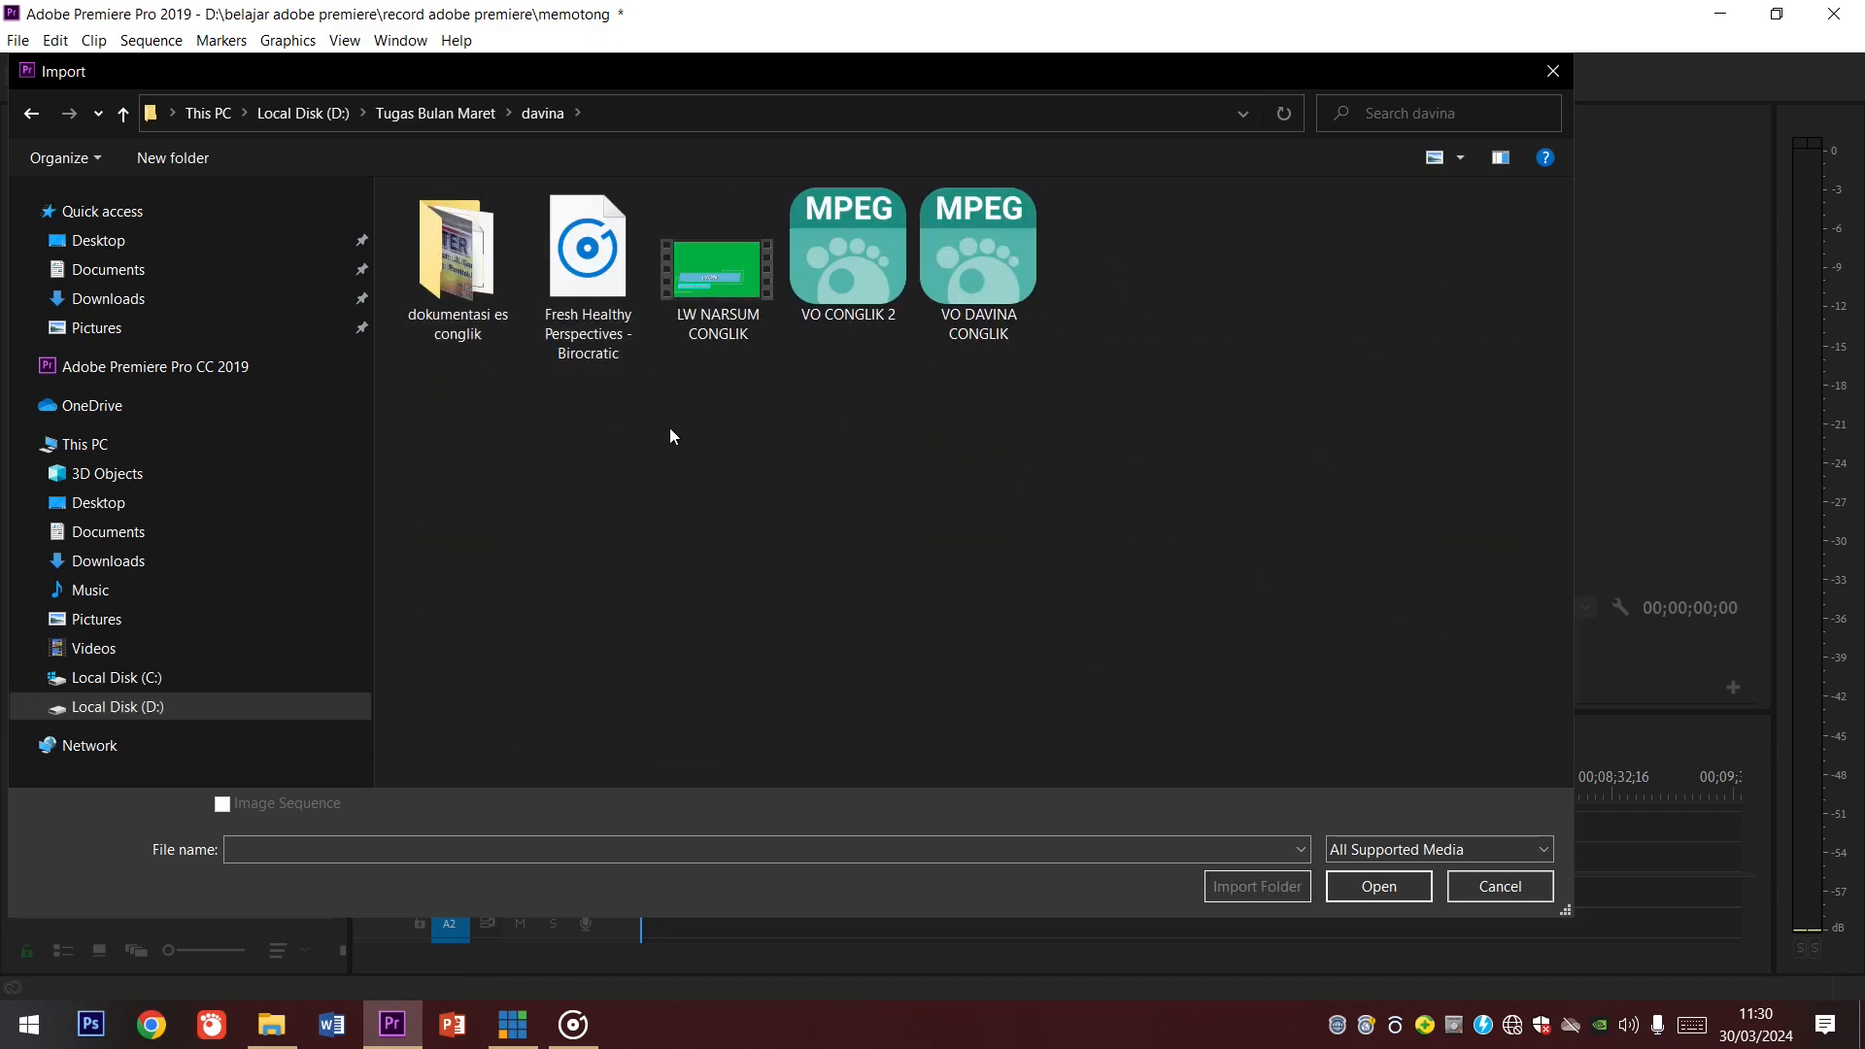
{"action": "left_click", "coordinate": [450, 255]}
{"action": "double_click", "coordinate": [448, 252]}
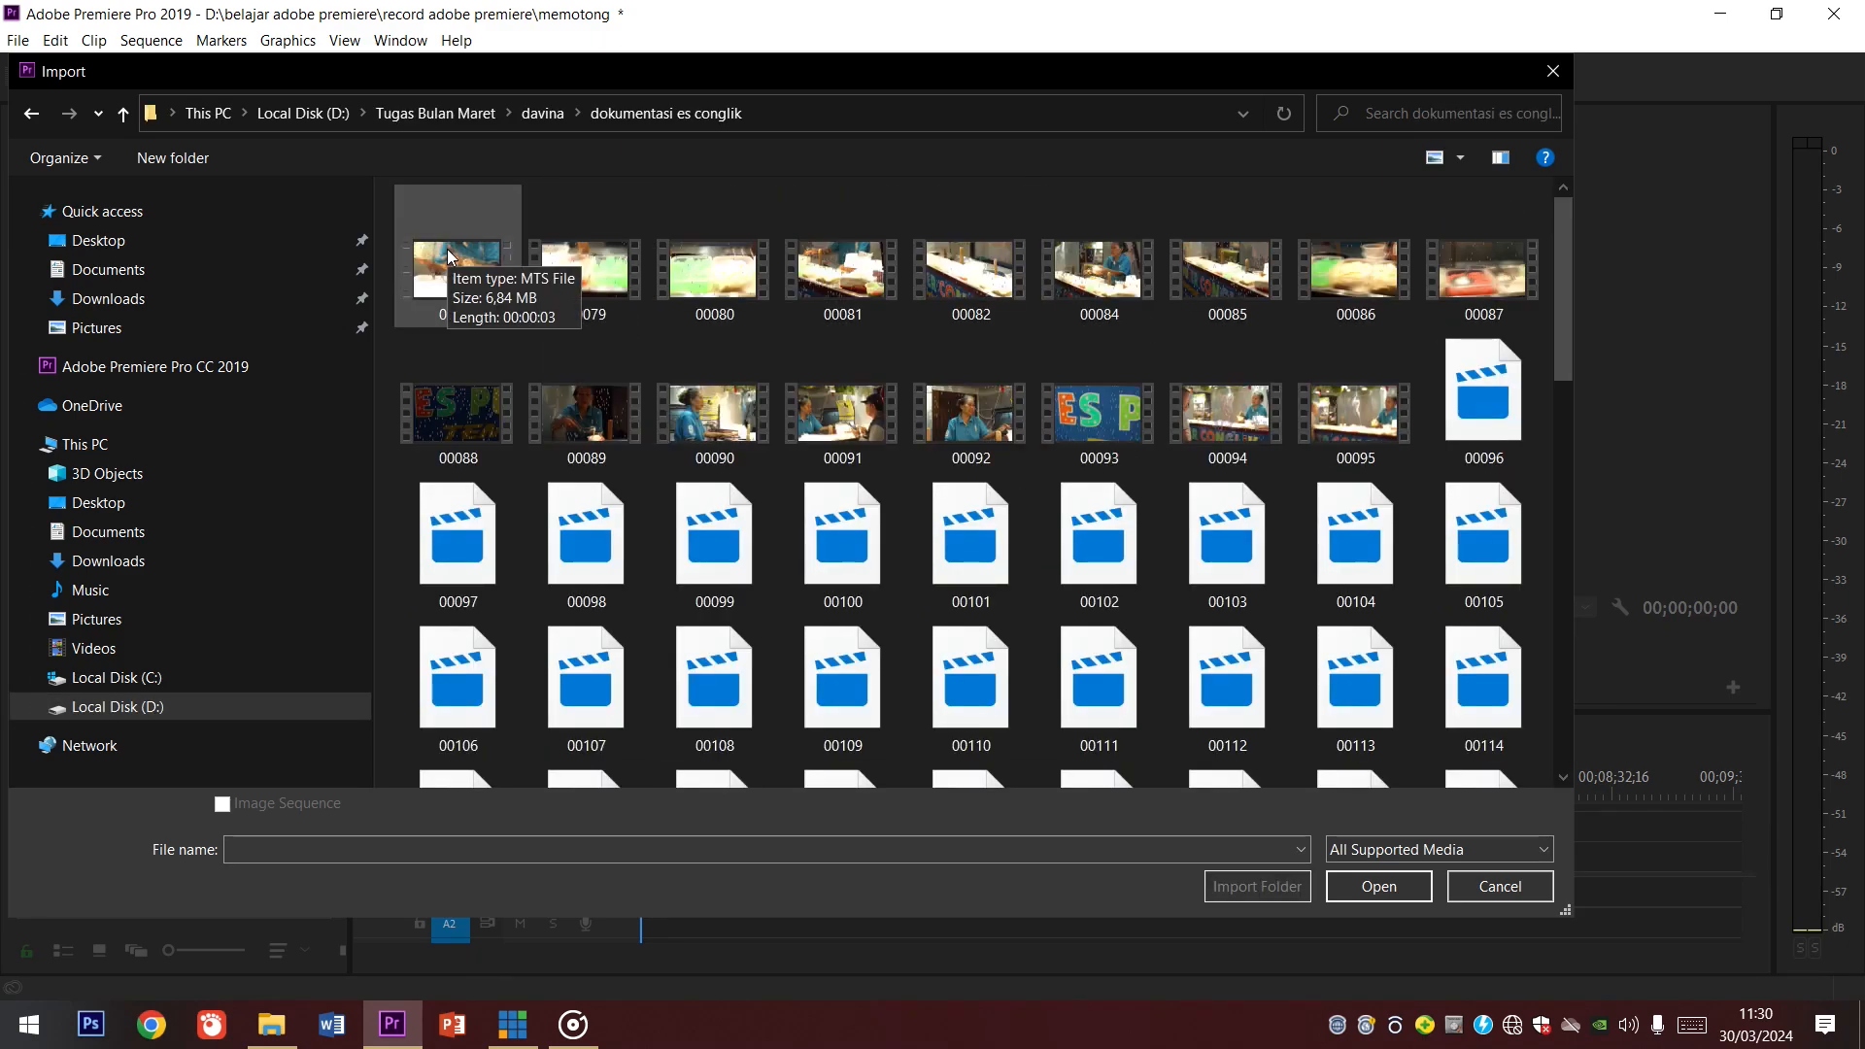
{"action": "left_click", "coordinate": [710, 428]}
{"action": "left_click", "coordinate": [1207, 436], "text": "shift"}
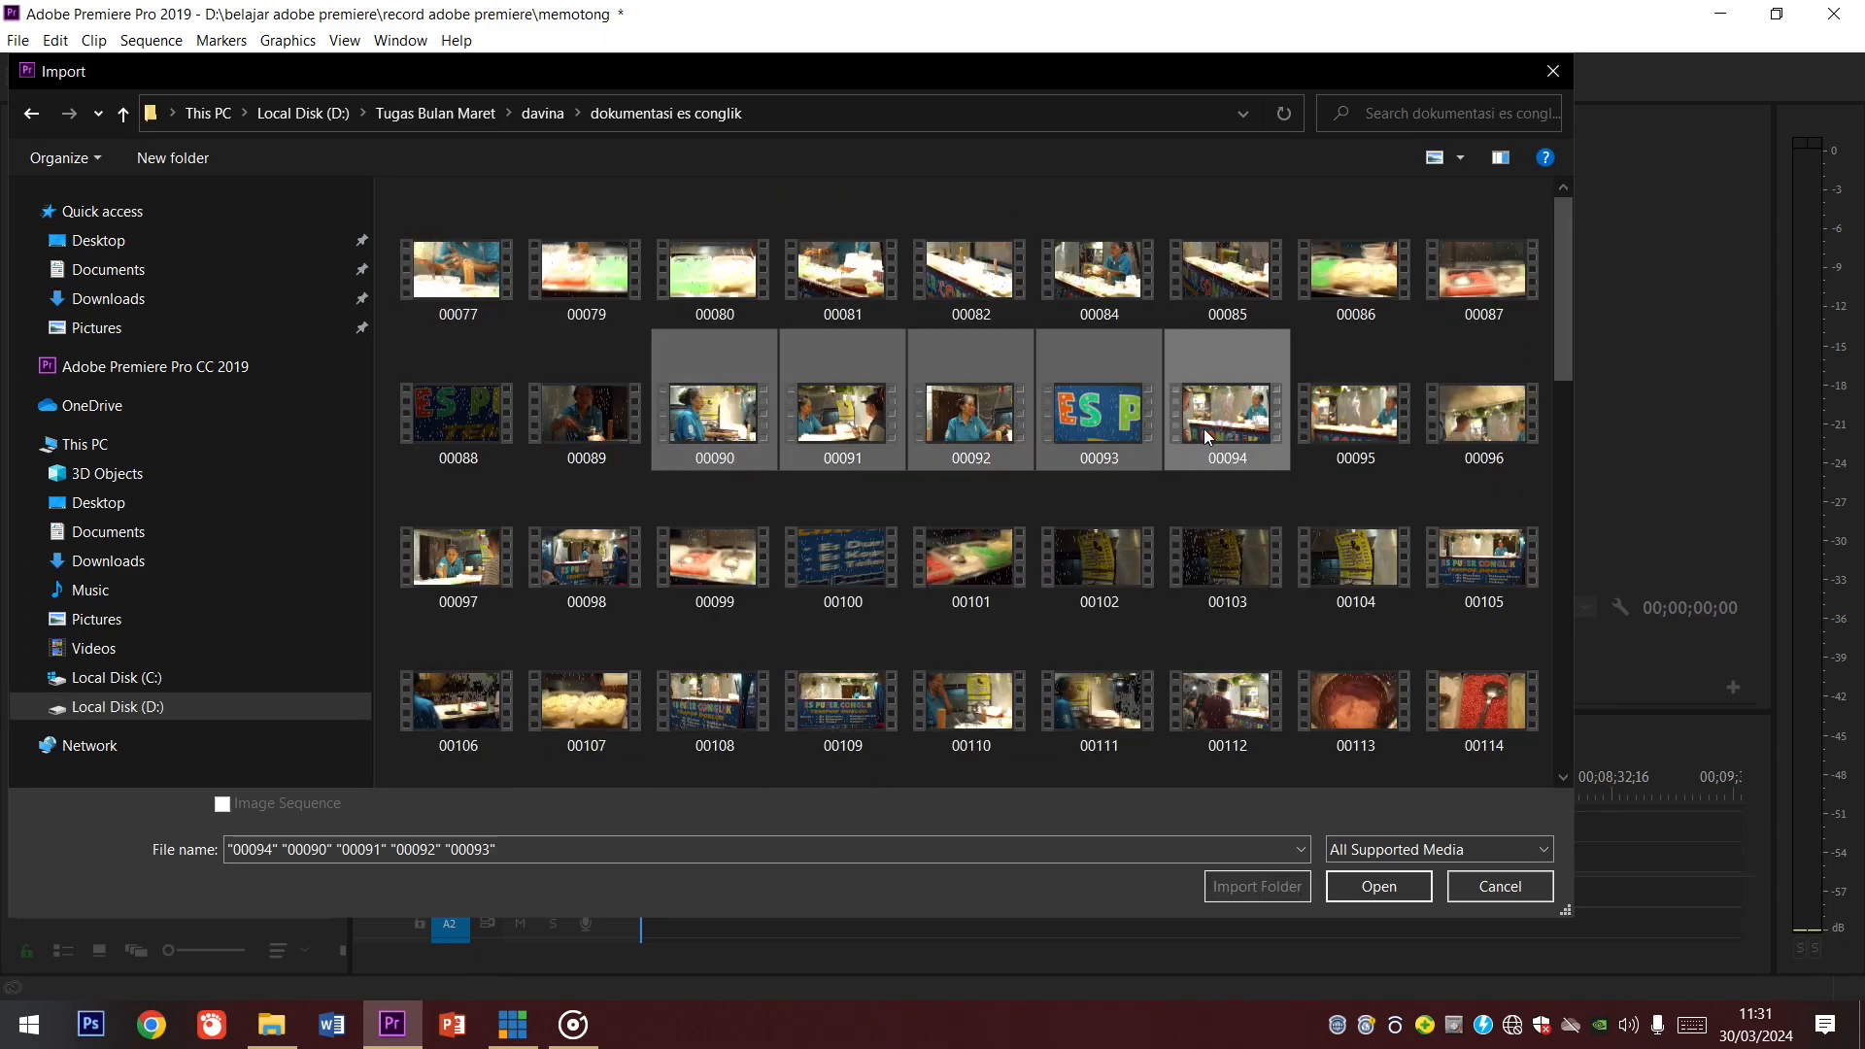
{"action": "left_click", "coordinate": [1380, 886]}
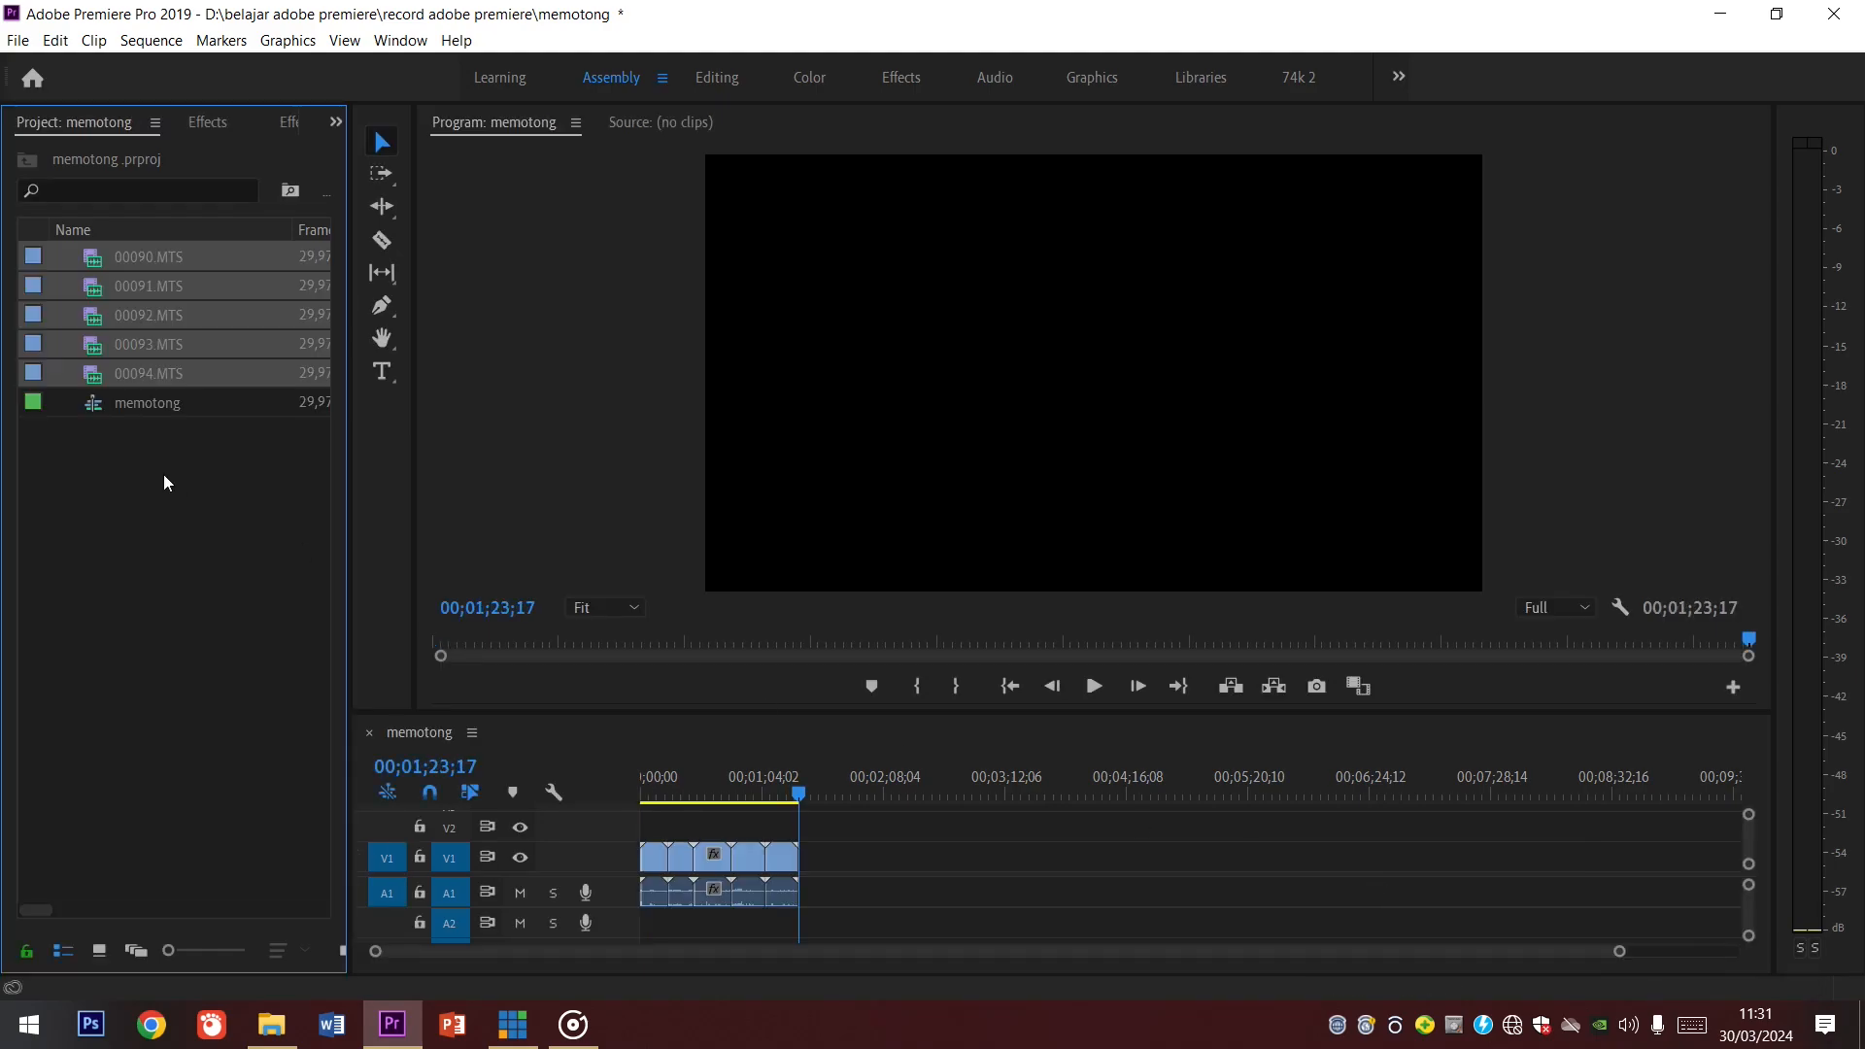
Step: Import the Royalty Free Awarding Background music from the Music folder and place it on track A1, well past the end of the video clips
{"action": "double_click", "coordinate": [166, 545]}
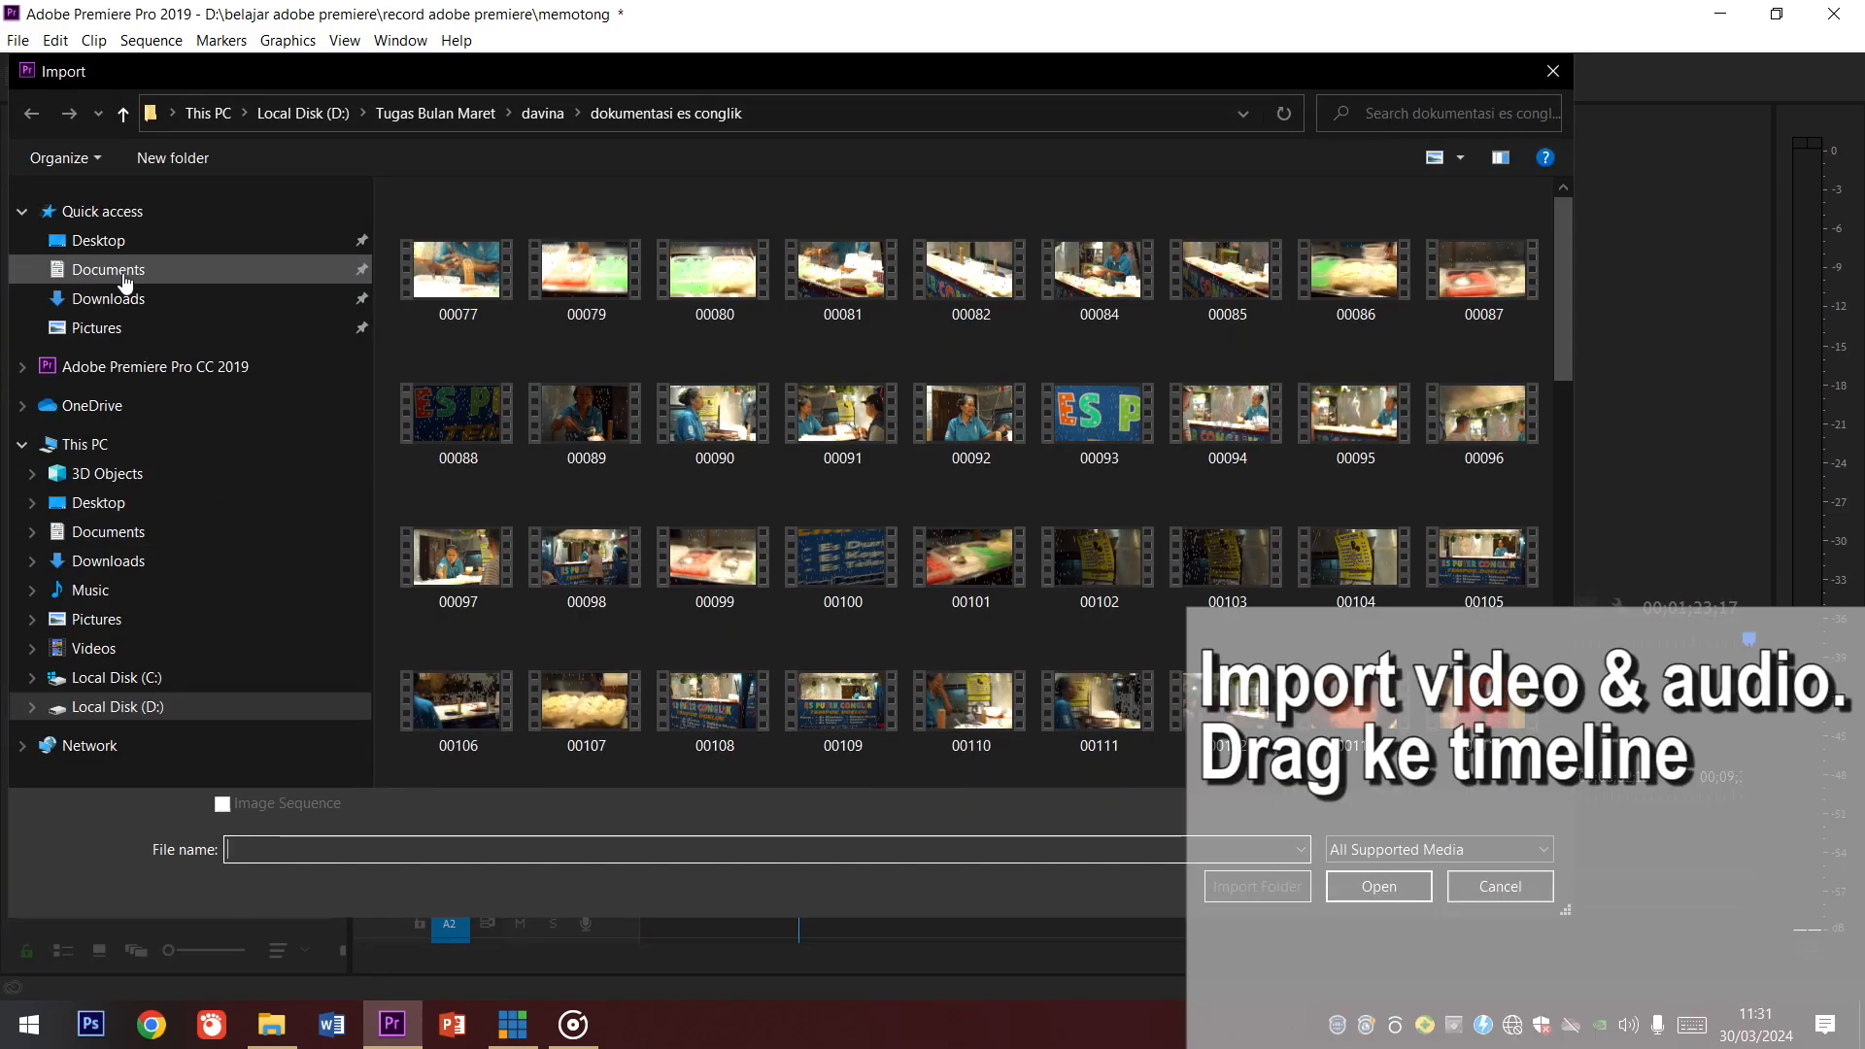
{"action": "left_click", "coordinate": [89, 590]}
{"action": "left_click", "coordinate": [455, 283]}
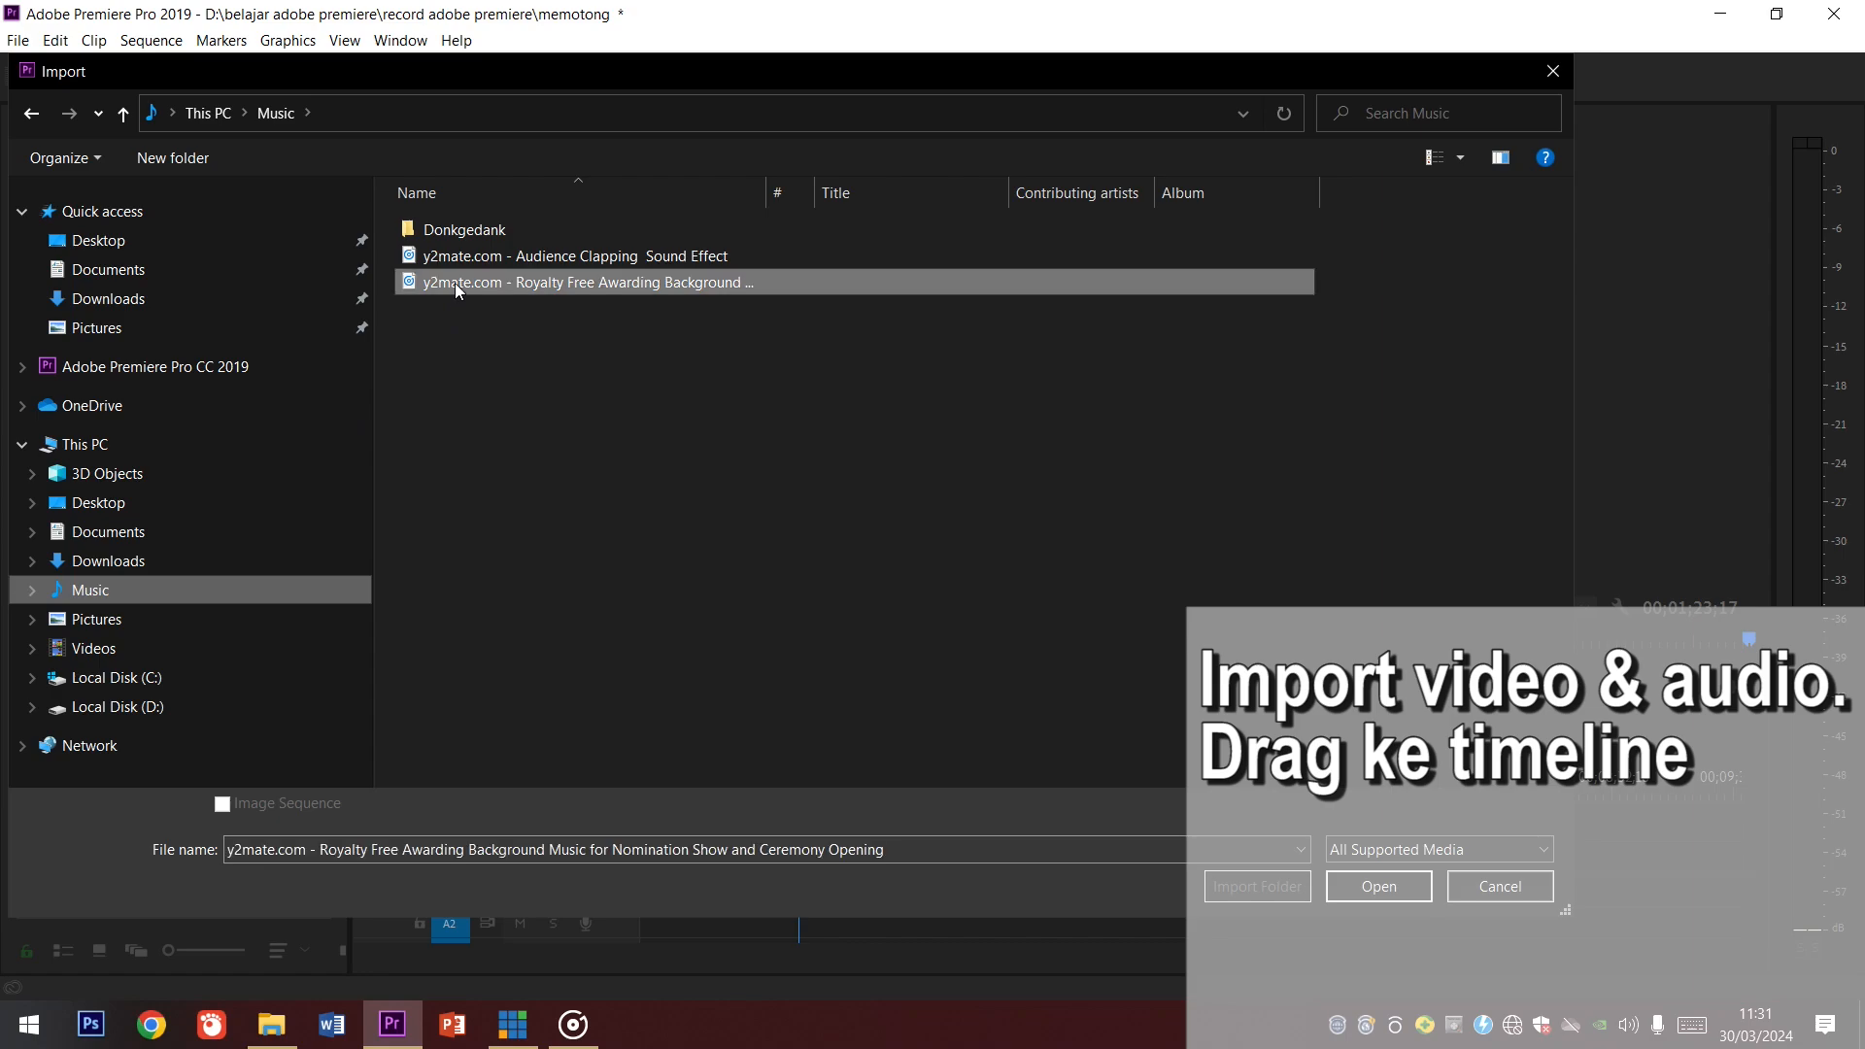
{"action": "double_click", "coordinate": [455, 282]}
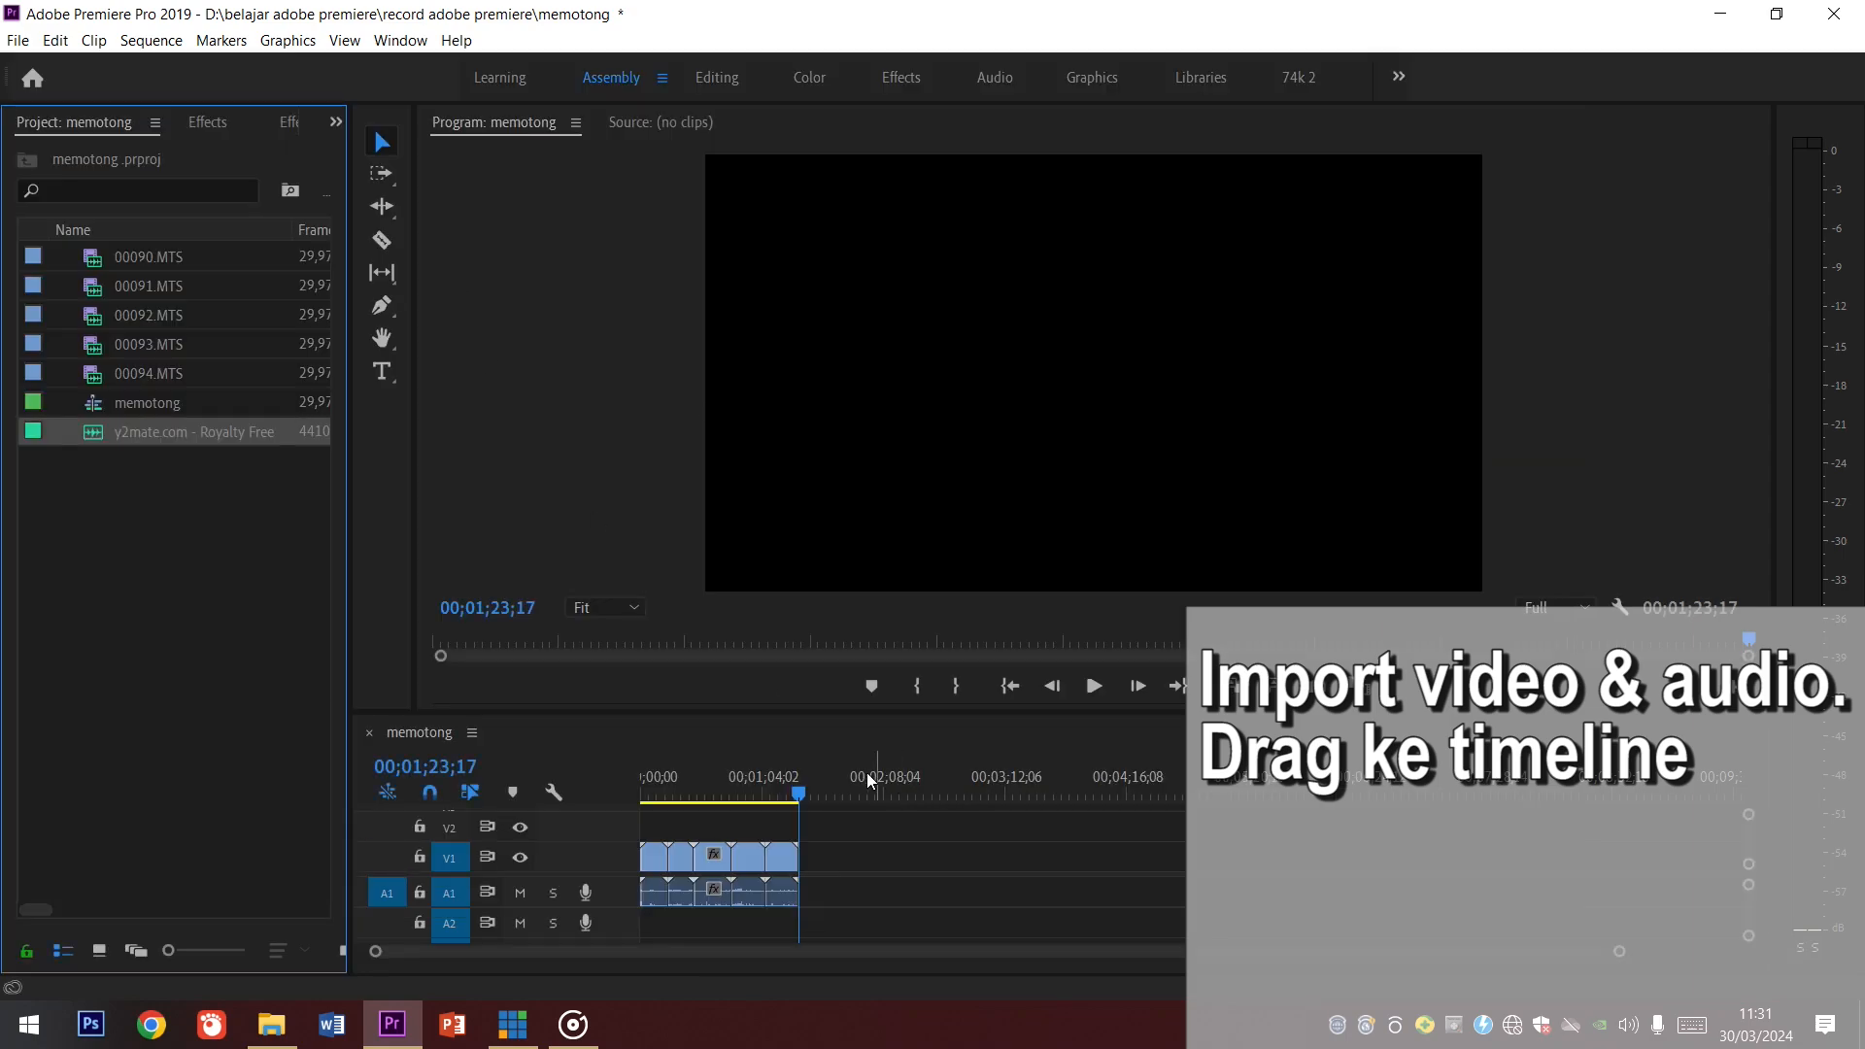
{"action": "left_click_drag", "start_coordinate": [127, 450], "coordinate": [951, 887]}
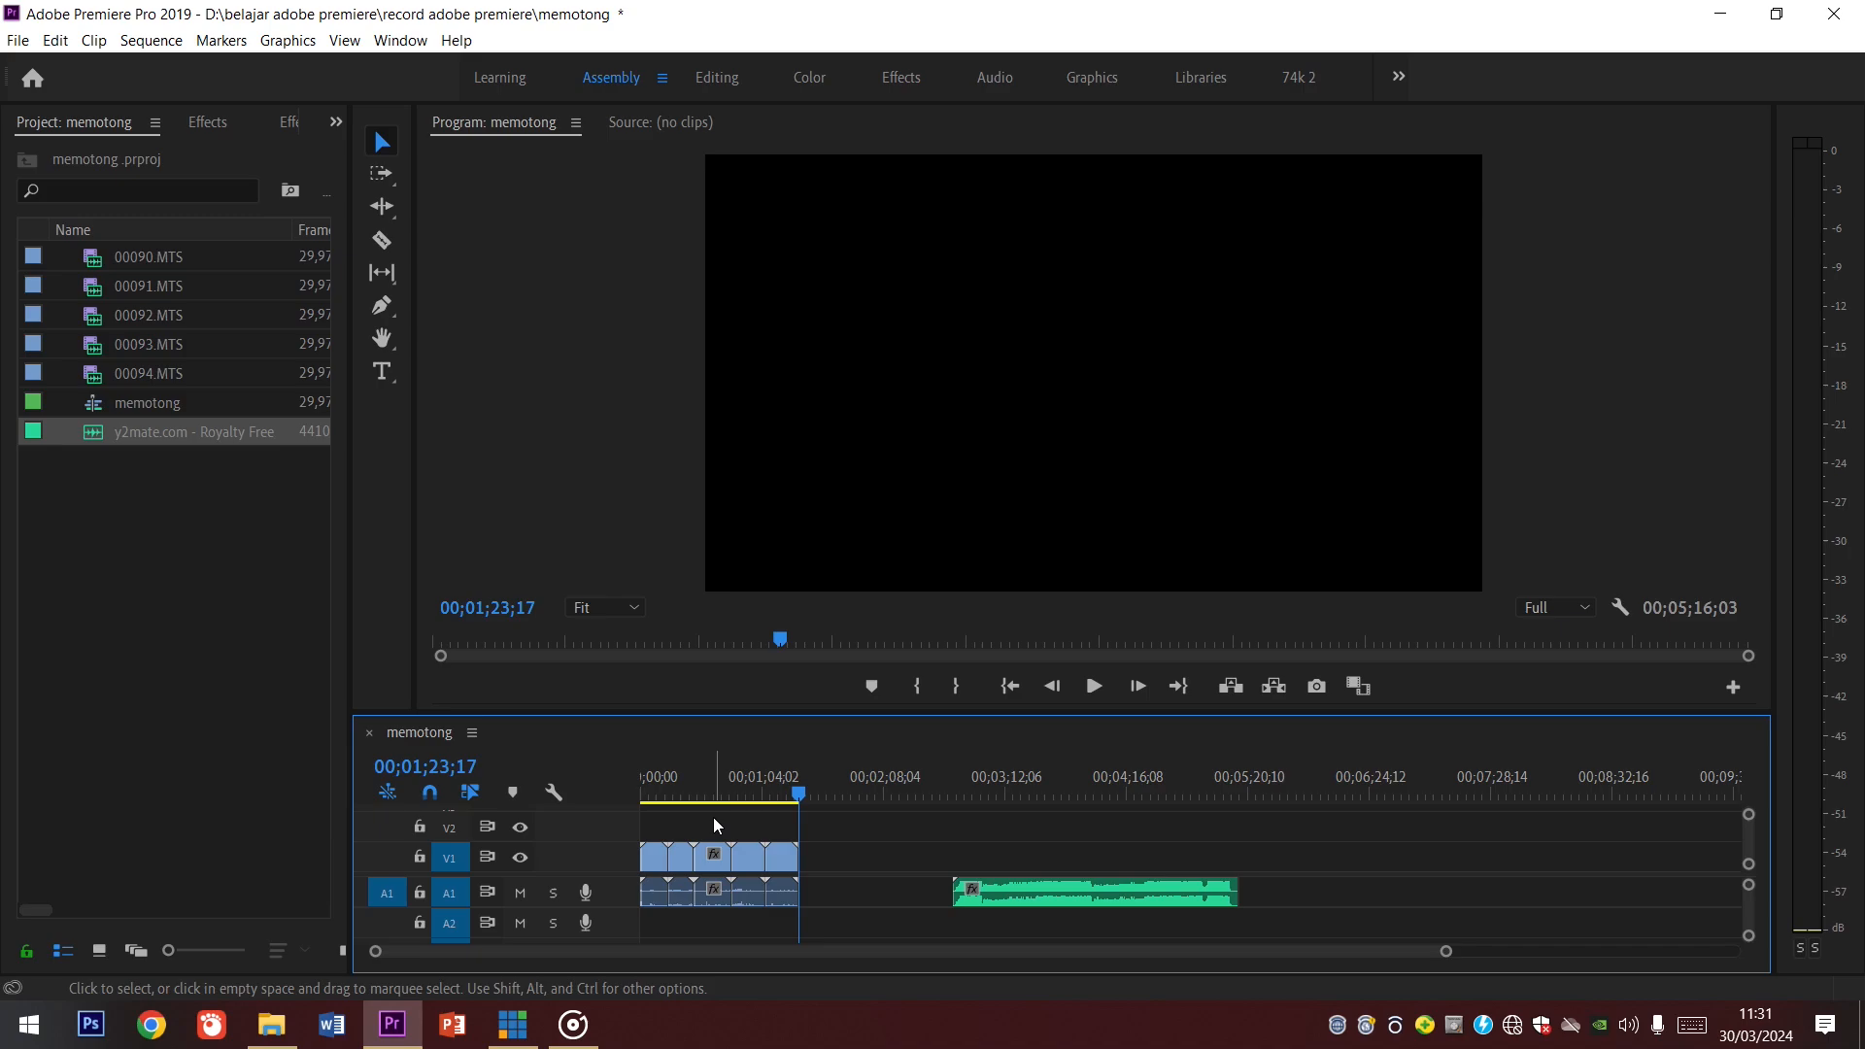
Step: Use the Razor tool to split clip 00090 at 00;00;07;18, clip 00092 at about 21 seconds and clip 00091 at about 38 seconds
{"action": "left_click", "coordinate": [684, 789]}
{"action": "key", "text": "equal"}
{"action": "key", "text": "equal"}
{"action": "key", "text": "equal"}
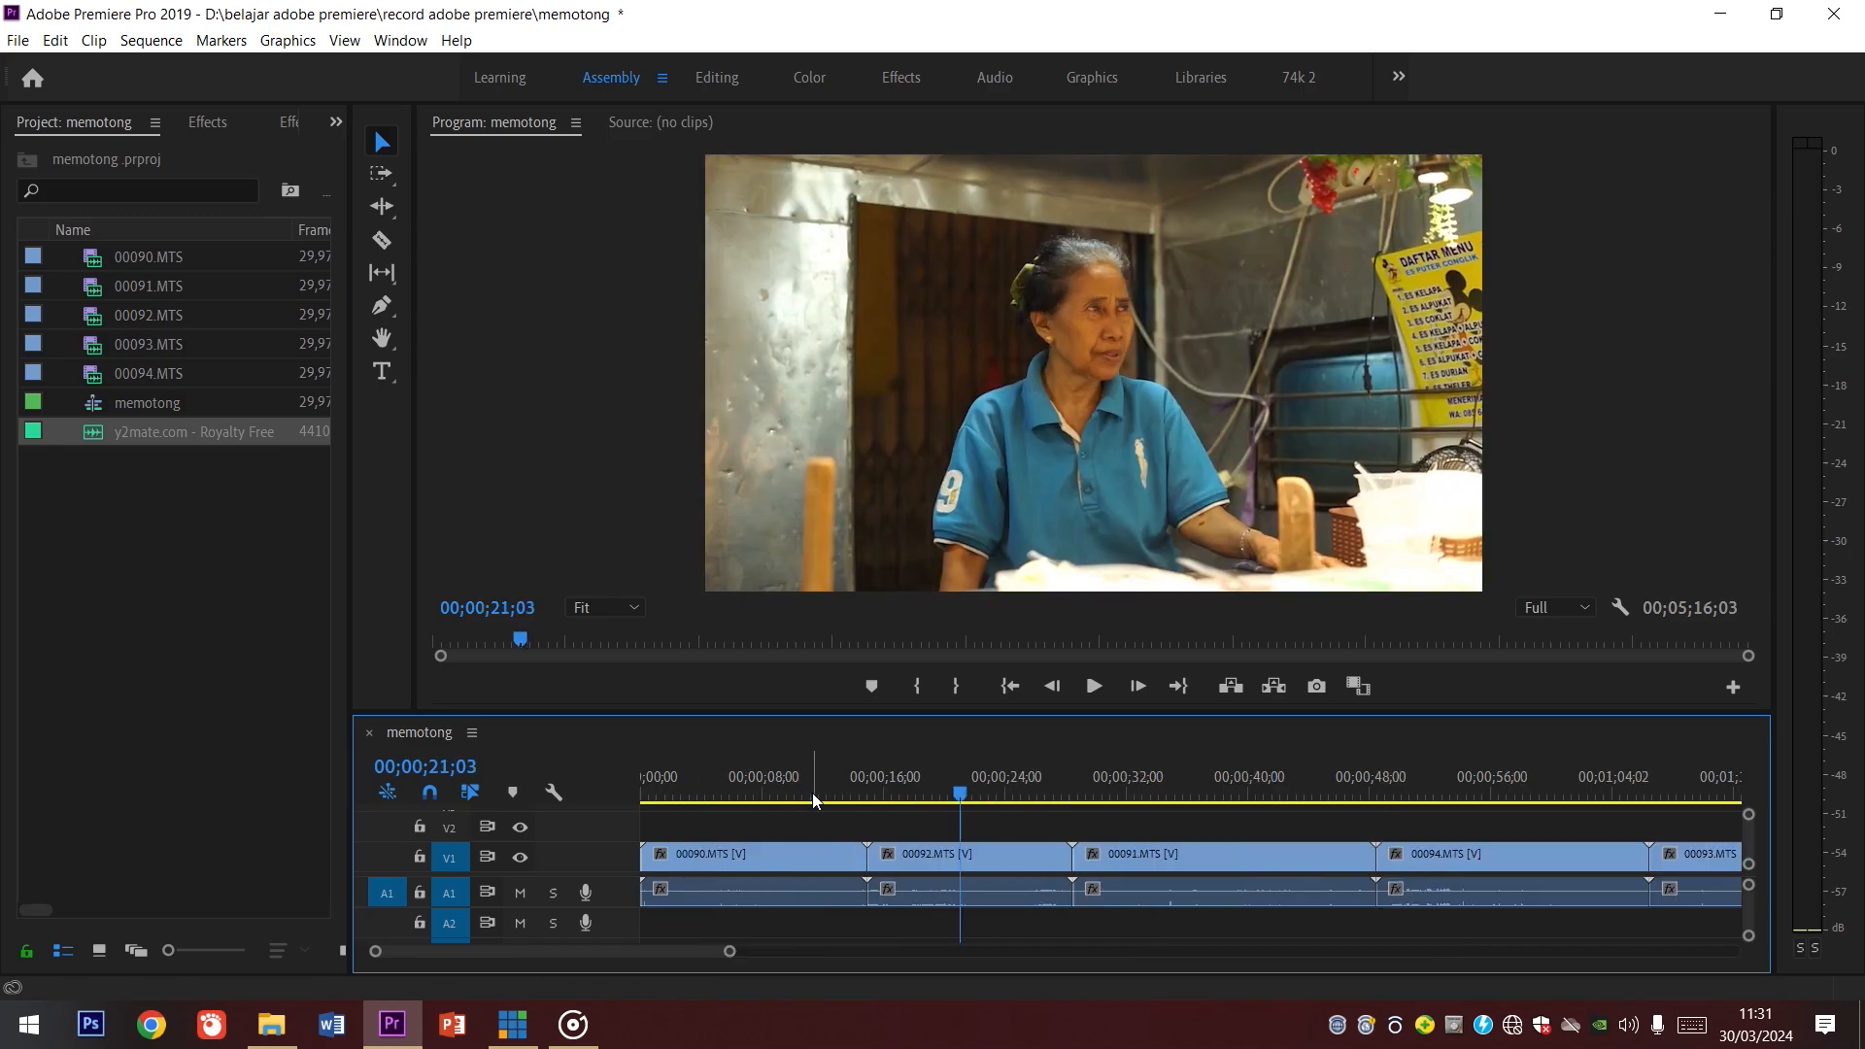
{"action": "left_click_drag", "start_coordinate": [692, 783], "coordinate": [760, 783]}
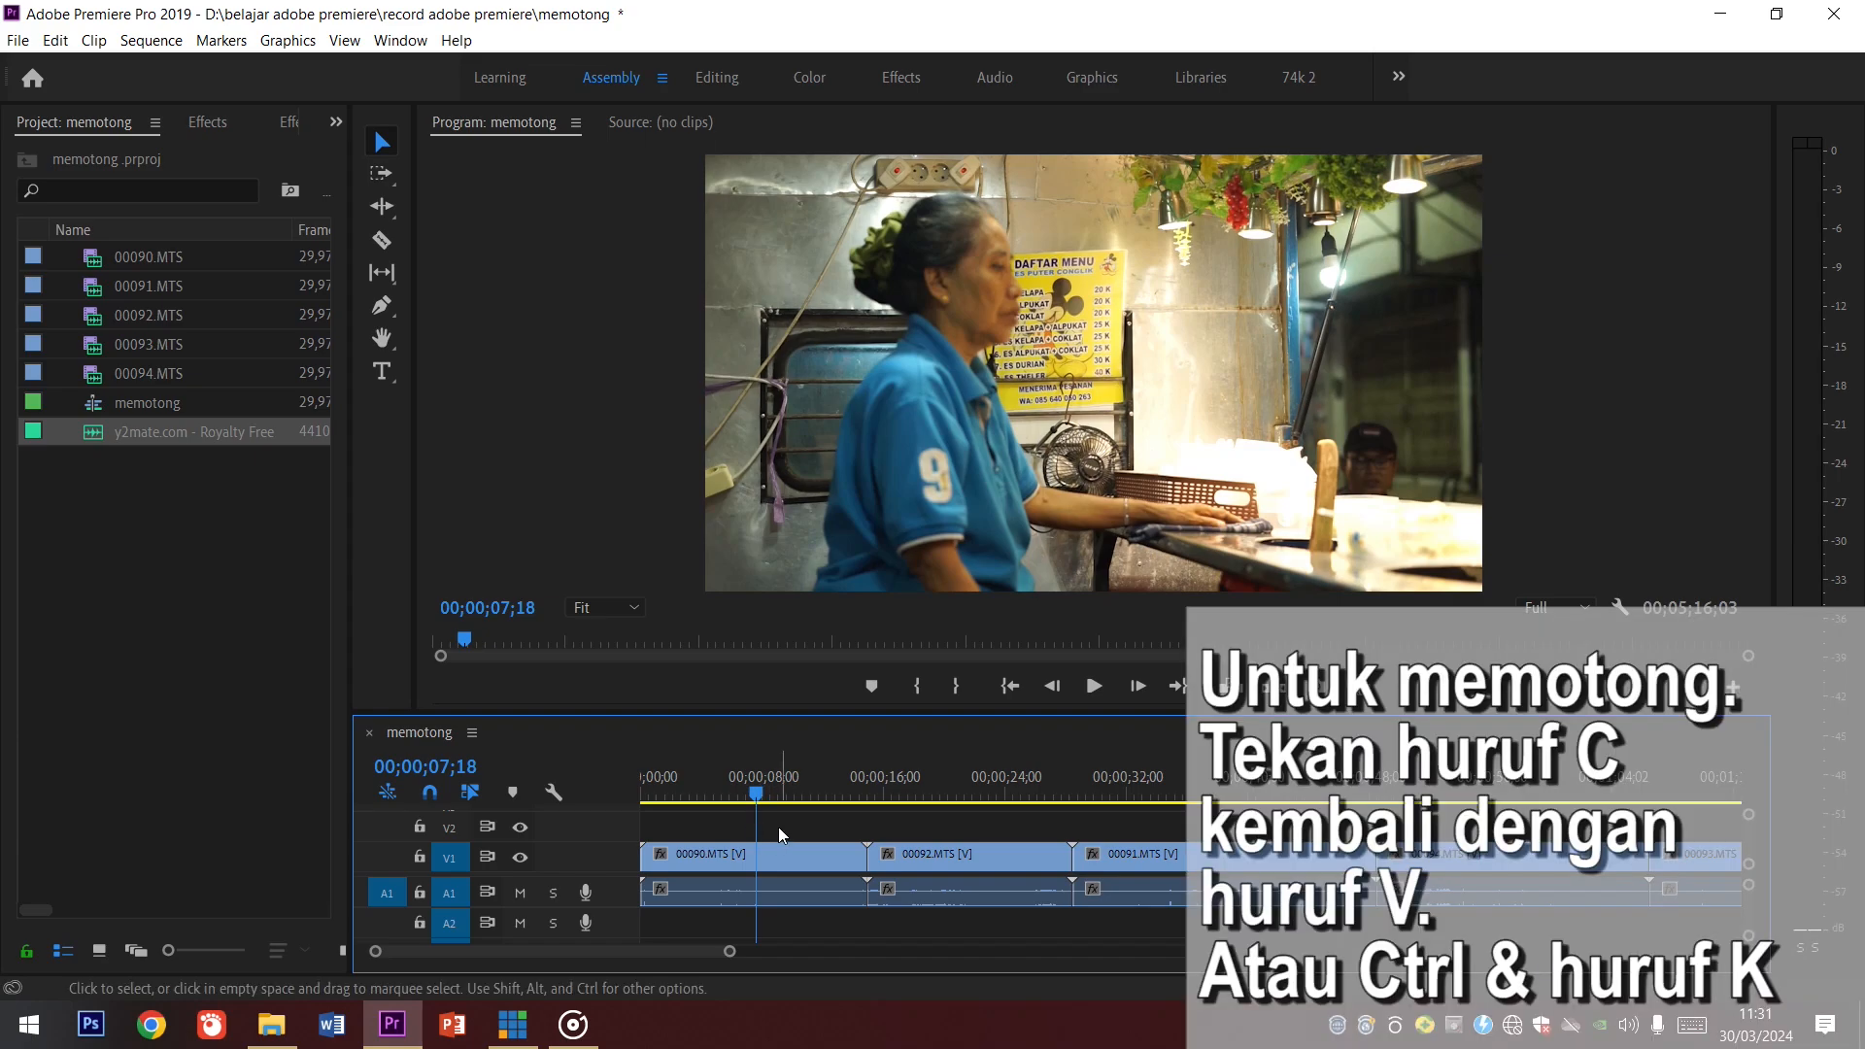
{"action": "key", "text": "c"}
{"action": "left_click", "coordinate": [757, 857]}
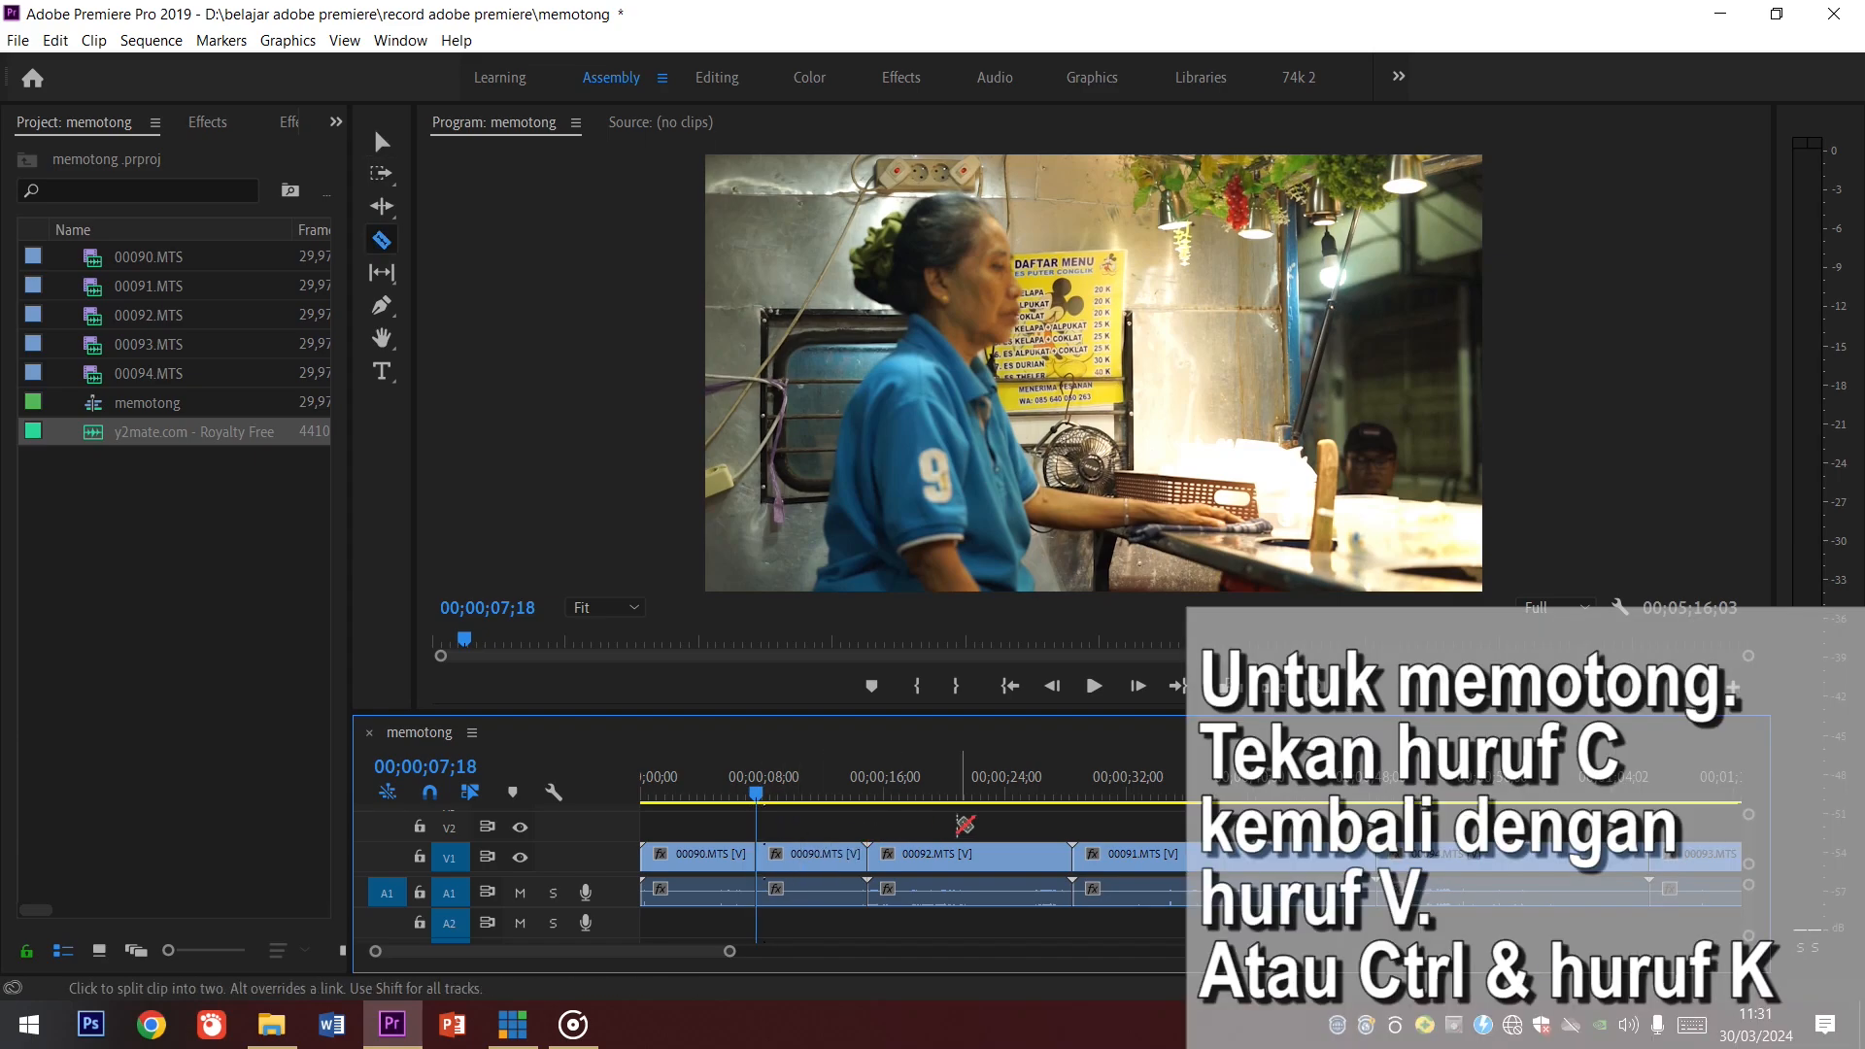
{"action": "left_click", "coordinate": [962, 853]}
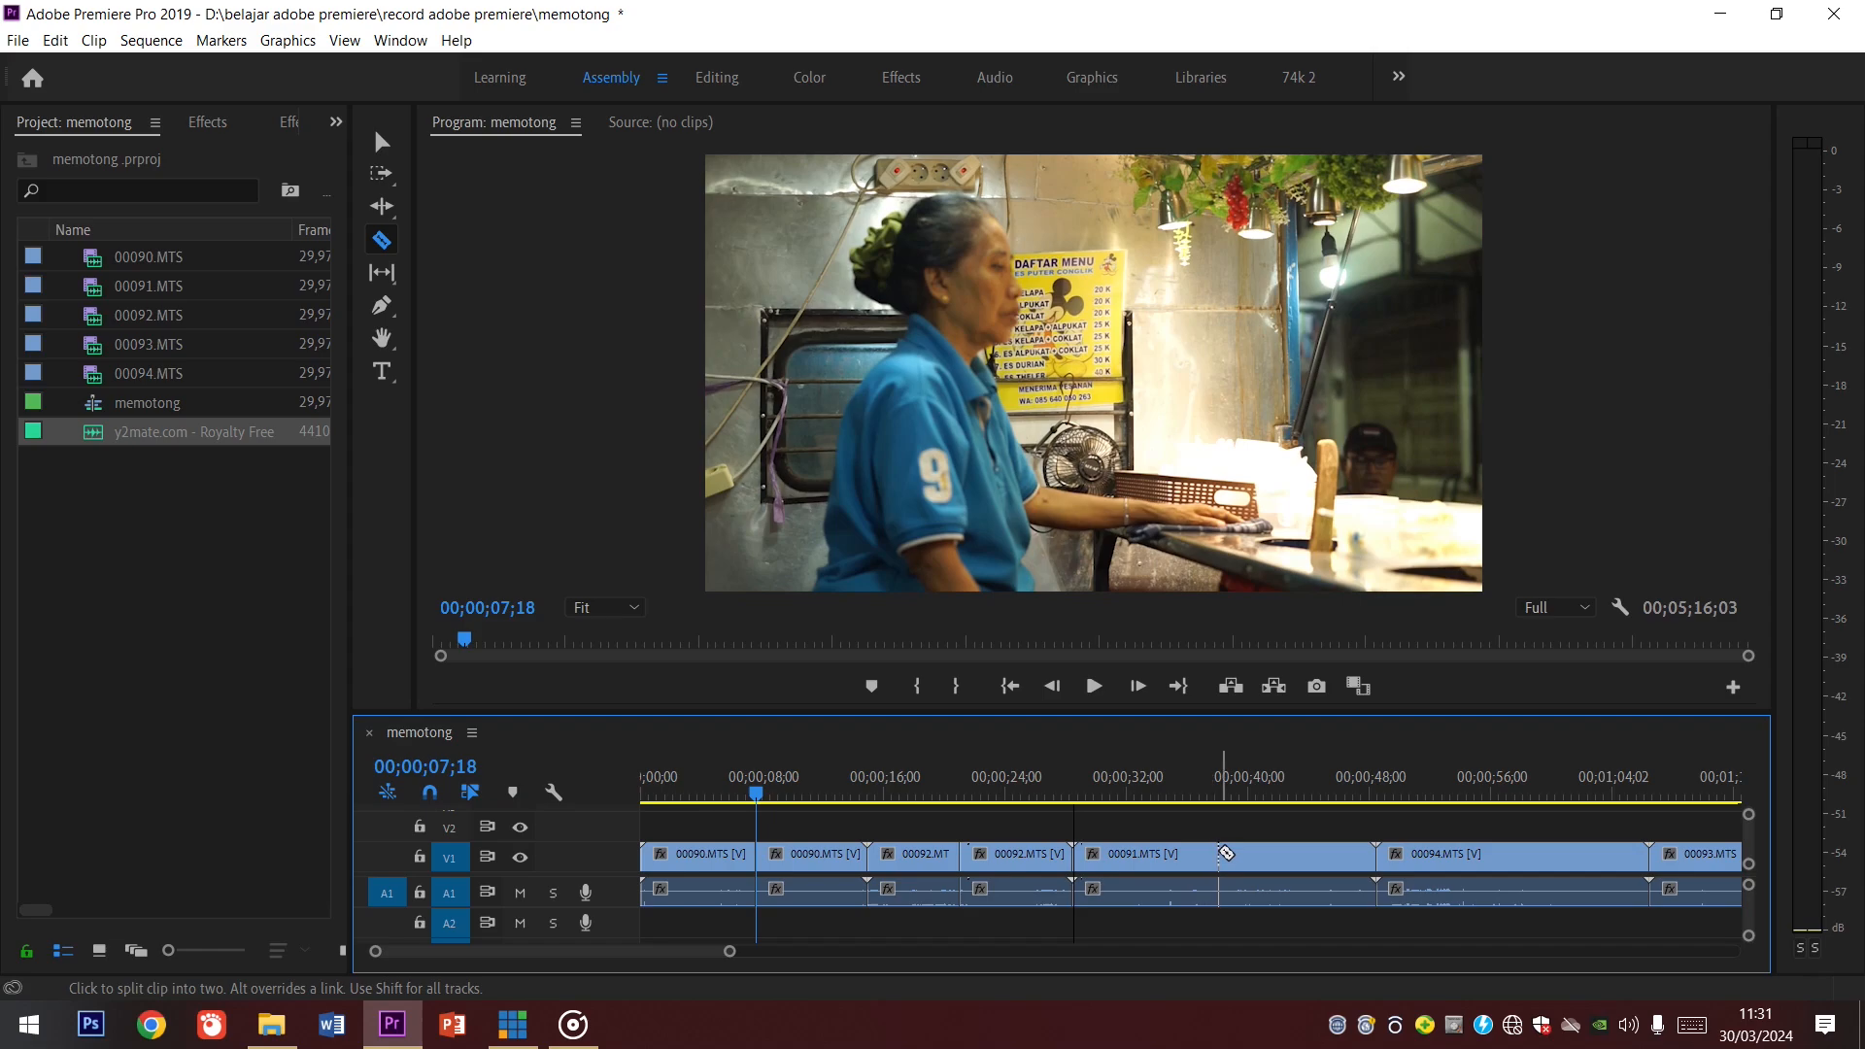
{"action": "left_click", "coordinate": [1221, 852]}
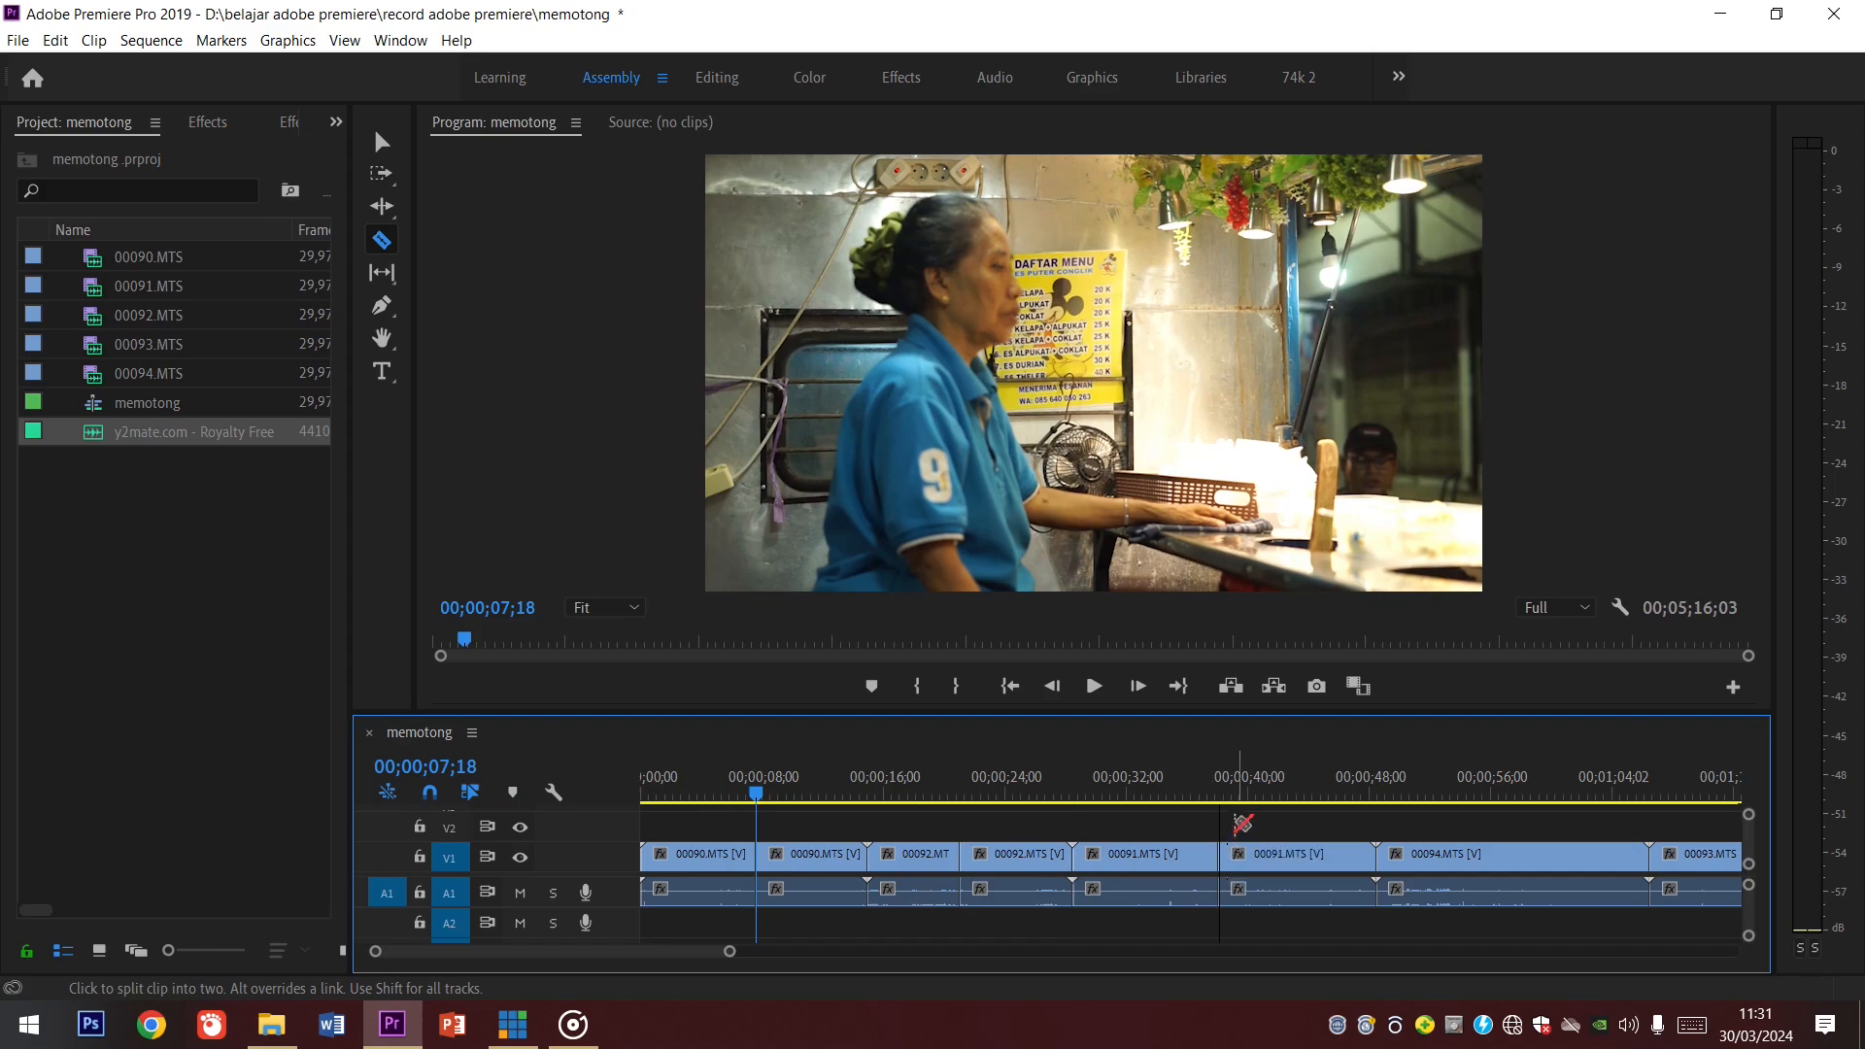
{"action": "key", "text": "v"}
Step: Split clip 00094 at the playhead at 00;00;57;17 and clip 00093 at 00;01;15;05
{"action": "scroll", "coordinate": [1236, 823], "scroll_direction": "down", "scroll_amount": 5}
{"action": "left_click_drag", "start_coordinate": [1126, 780], "coordinate": [1226, 789]}
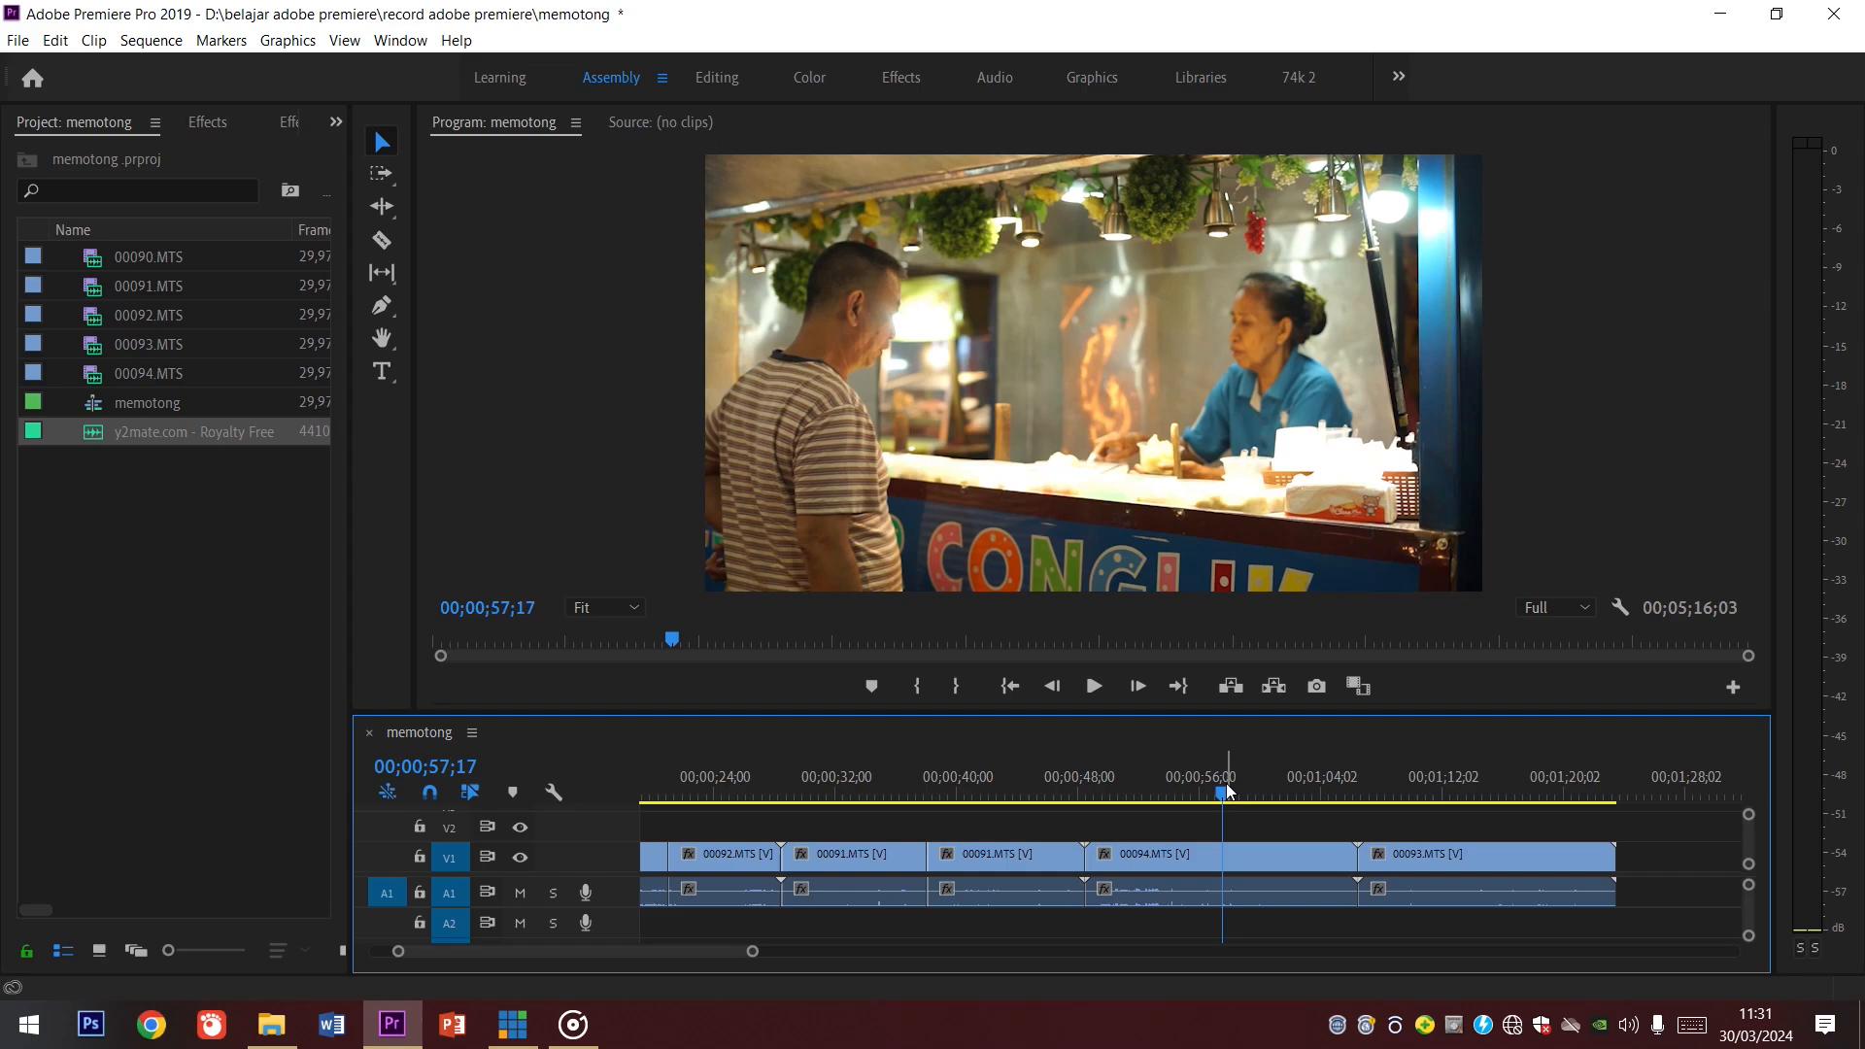
{"action": "key", "text": "ctrl+k"}
{"action": "left_click", "coordinate": [1444, 790]}
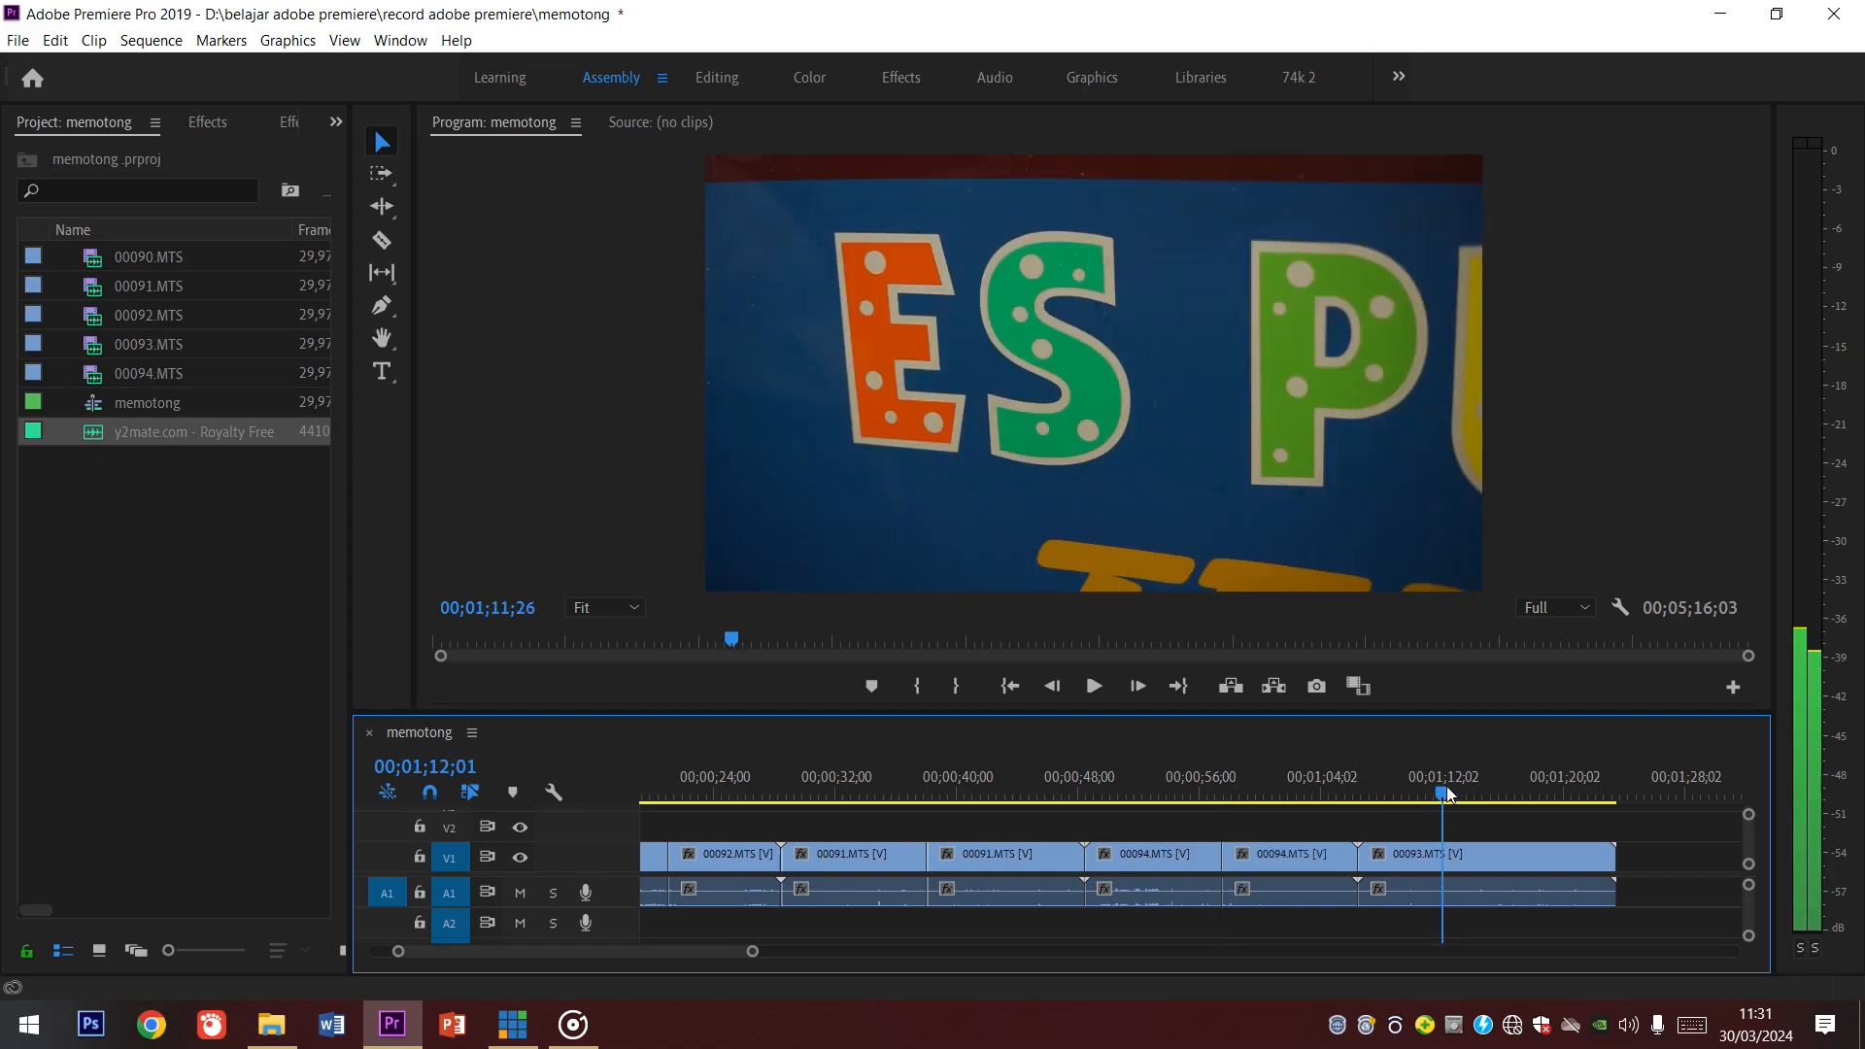
{"action": "left_click_drag", "start_coordinate": [1447, 792], "coordinate": [1492, 790]}
{"action": "key", "text": "ctrl+k"}
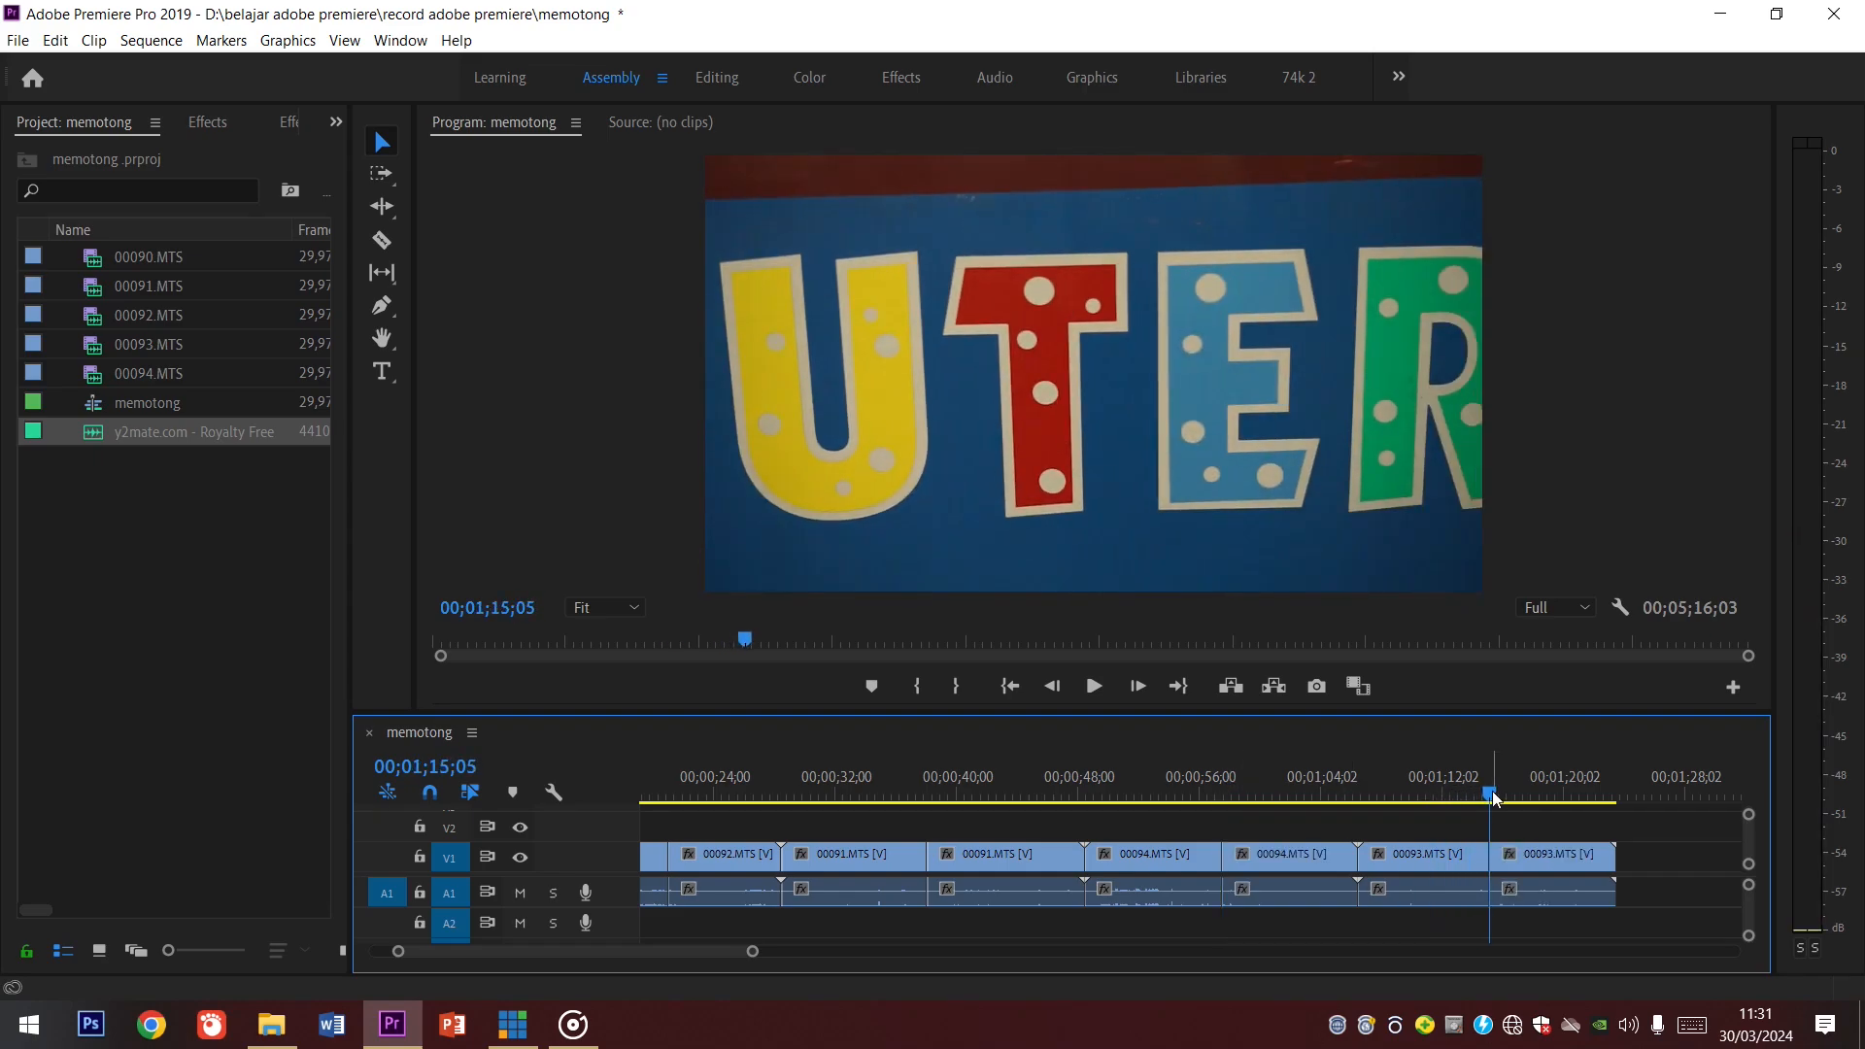
Step: Use the Razor tool to split the music clip at 00;02;57;04 and at three further points up to about 00;03;30
{"action": "key", "text": "minus"}
{"action": "key", "text": "minus"}
{"action": "key", "text": "minus"}
{"action": "left_click_drag", "start_coordinate": [1005, 789], "coordinate": [1037, 786]}
{"action": "key", "text": "equal"}
{"action": "key", "text": "equal"}
{"action": "key", "text": "equal"}
{"action": "left_click_drag", "start_coordinate": [697, 788], "coordinate": [756, 814]}
{"action": "scroll", "coordinate": [769, 824], "scroll_direction": "up", "scroll_amount": 3}
{"action": "key", "text": "c"}
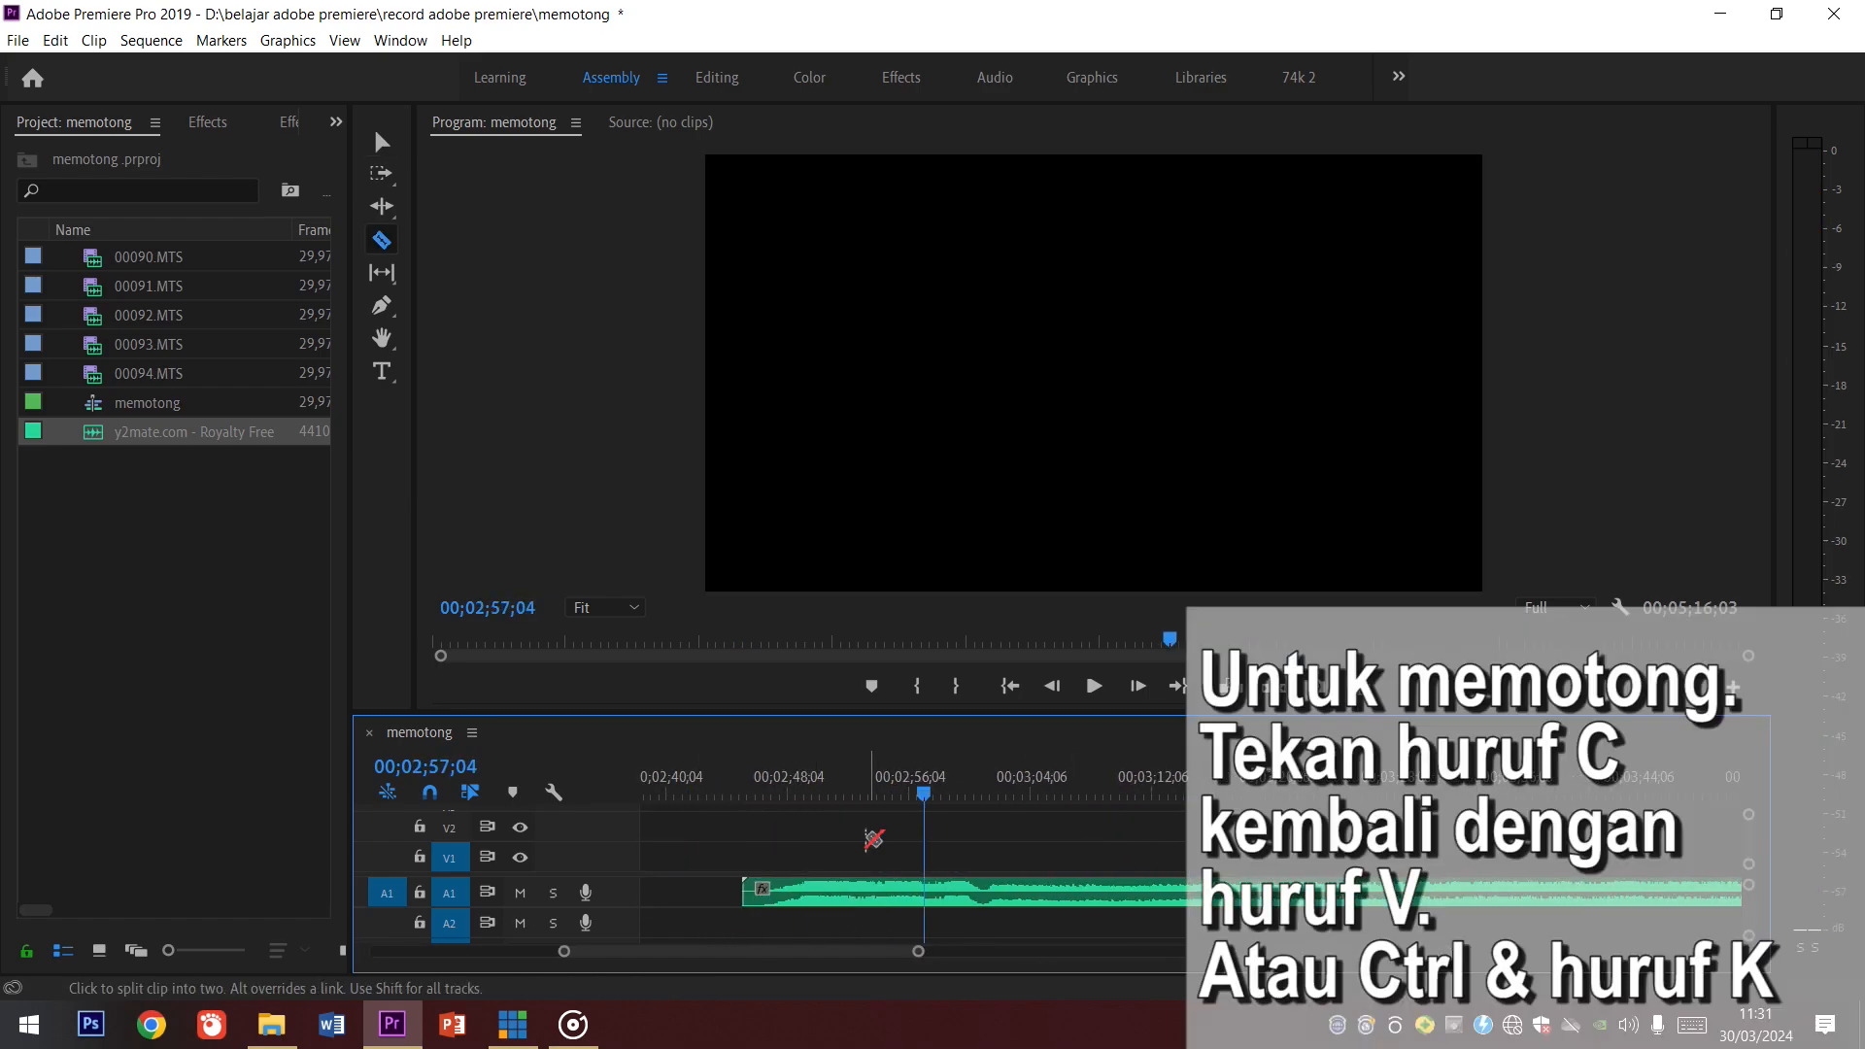
{"action": "left_click", "coordinate": [925, 890]}
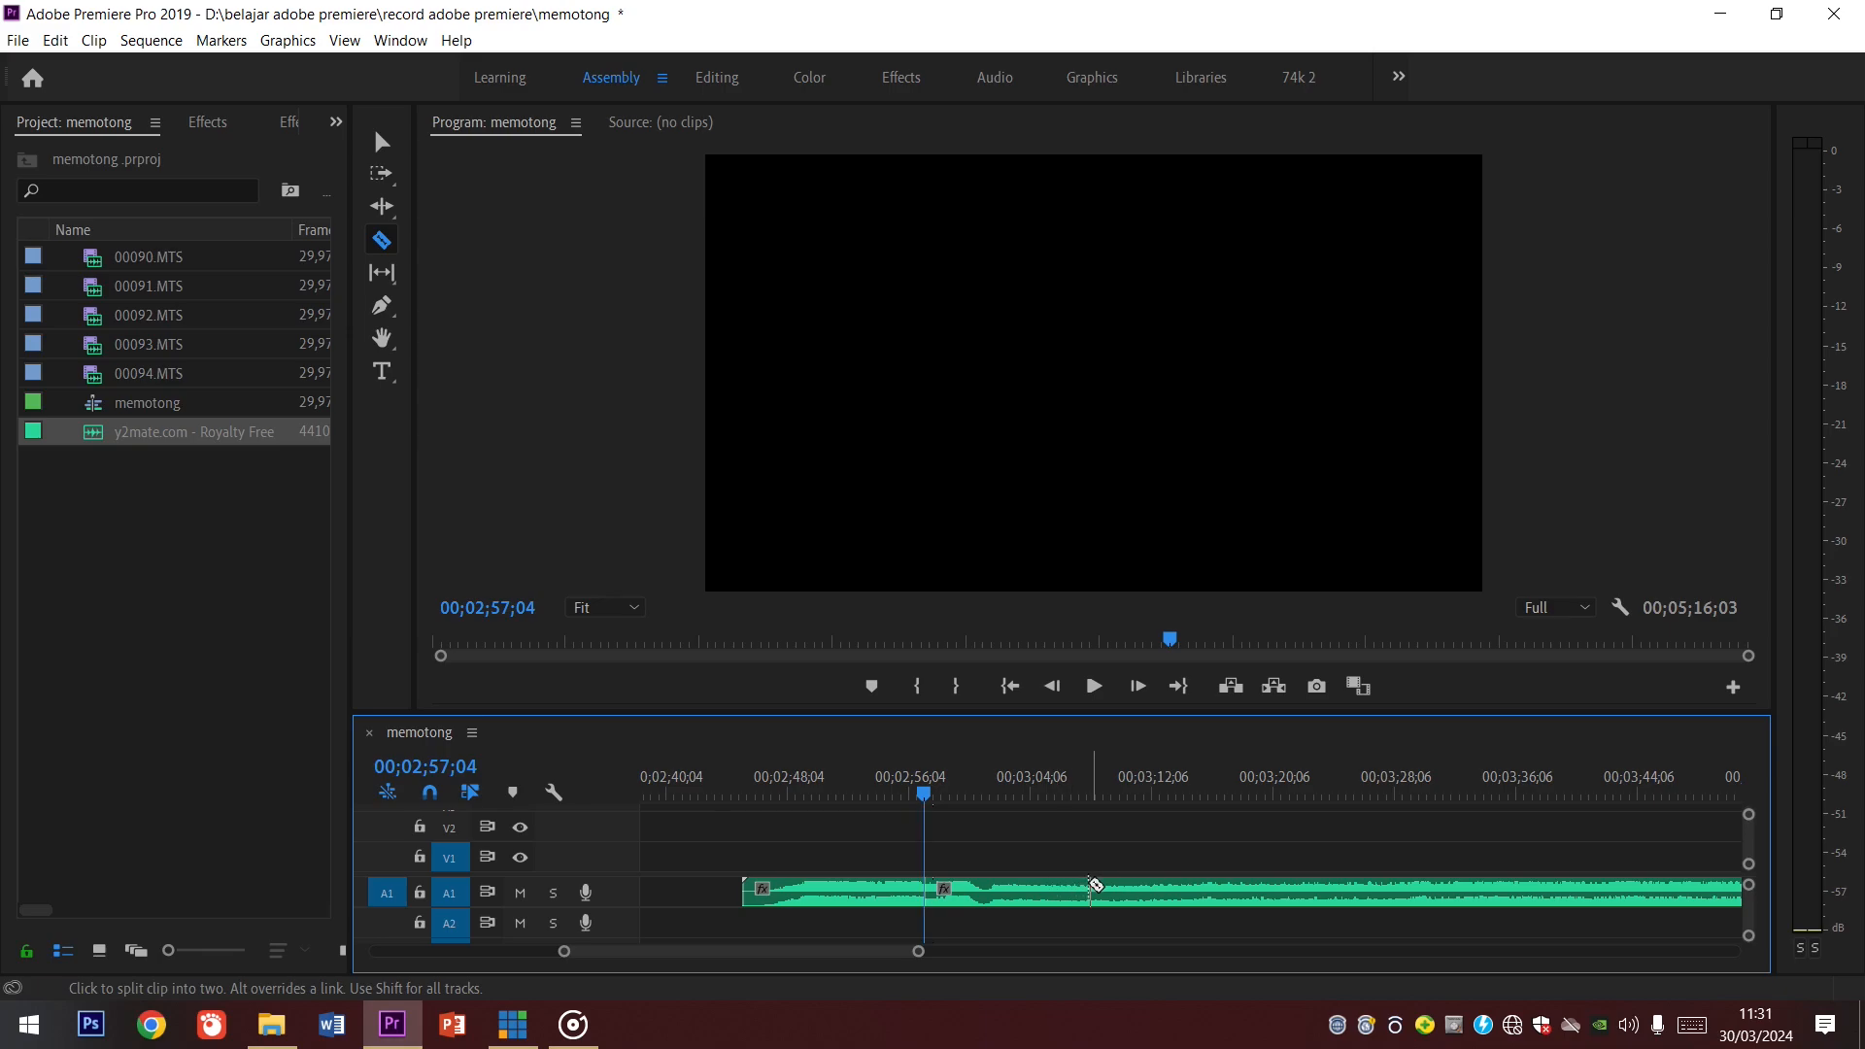
{"action": "left_click", "coordinate": [1091, 889]}
{"action": "left_click", "coordinate": [1429, 888]}
{"action": "key", "text": "v"}
Step: Split the rest of the music clip at four playhead positions, including 00;03;41;09, 00;04;06;00 and 00;04;20;07
{"action": "key", "text": "minus"}
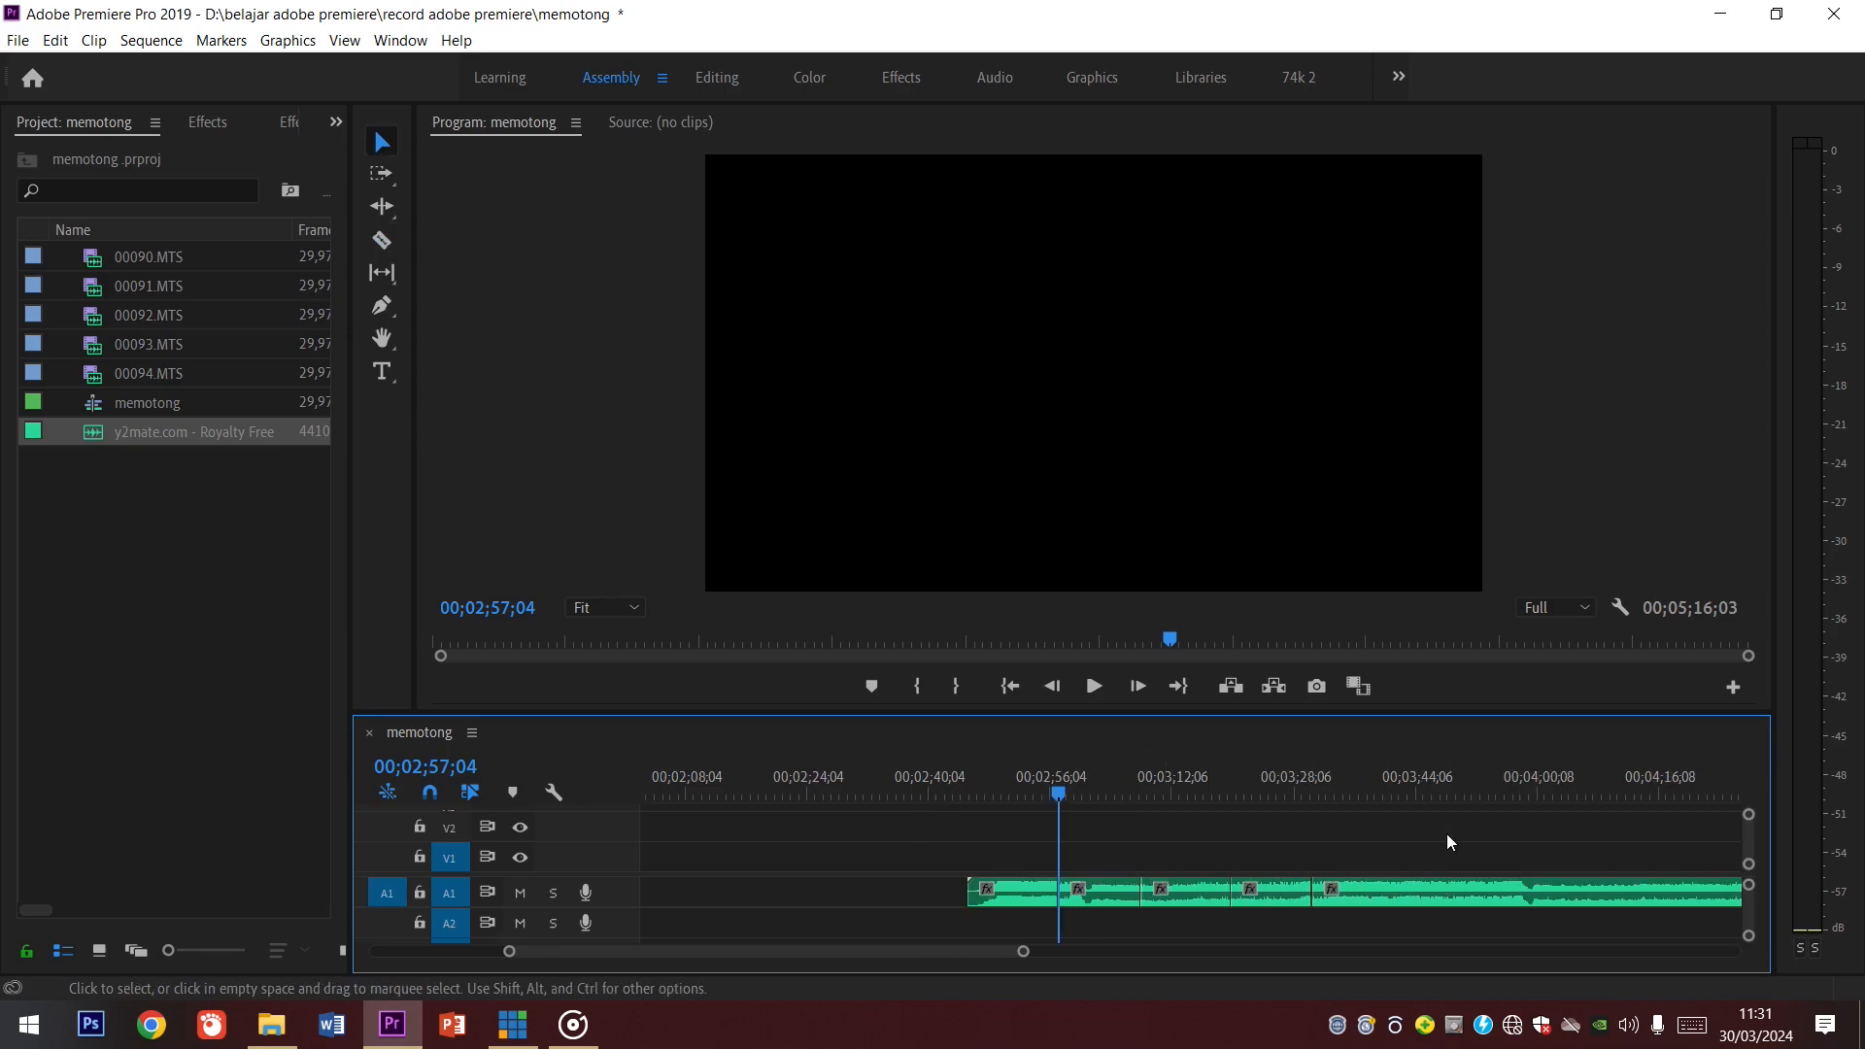
{"action": "scroll", "coordinate": [1447, 834], "scroll_direction": "down", "scroll_amount": 2}
{"action": "left_click", "coordinate": [1082, 776]}
{"action": "left_click", "coordinate": [1103, 778]}
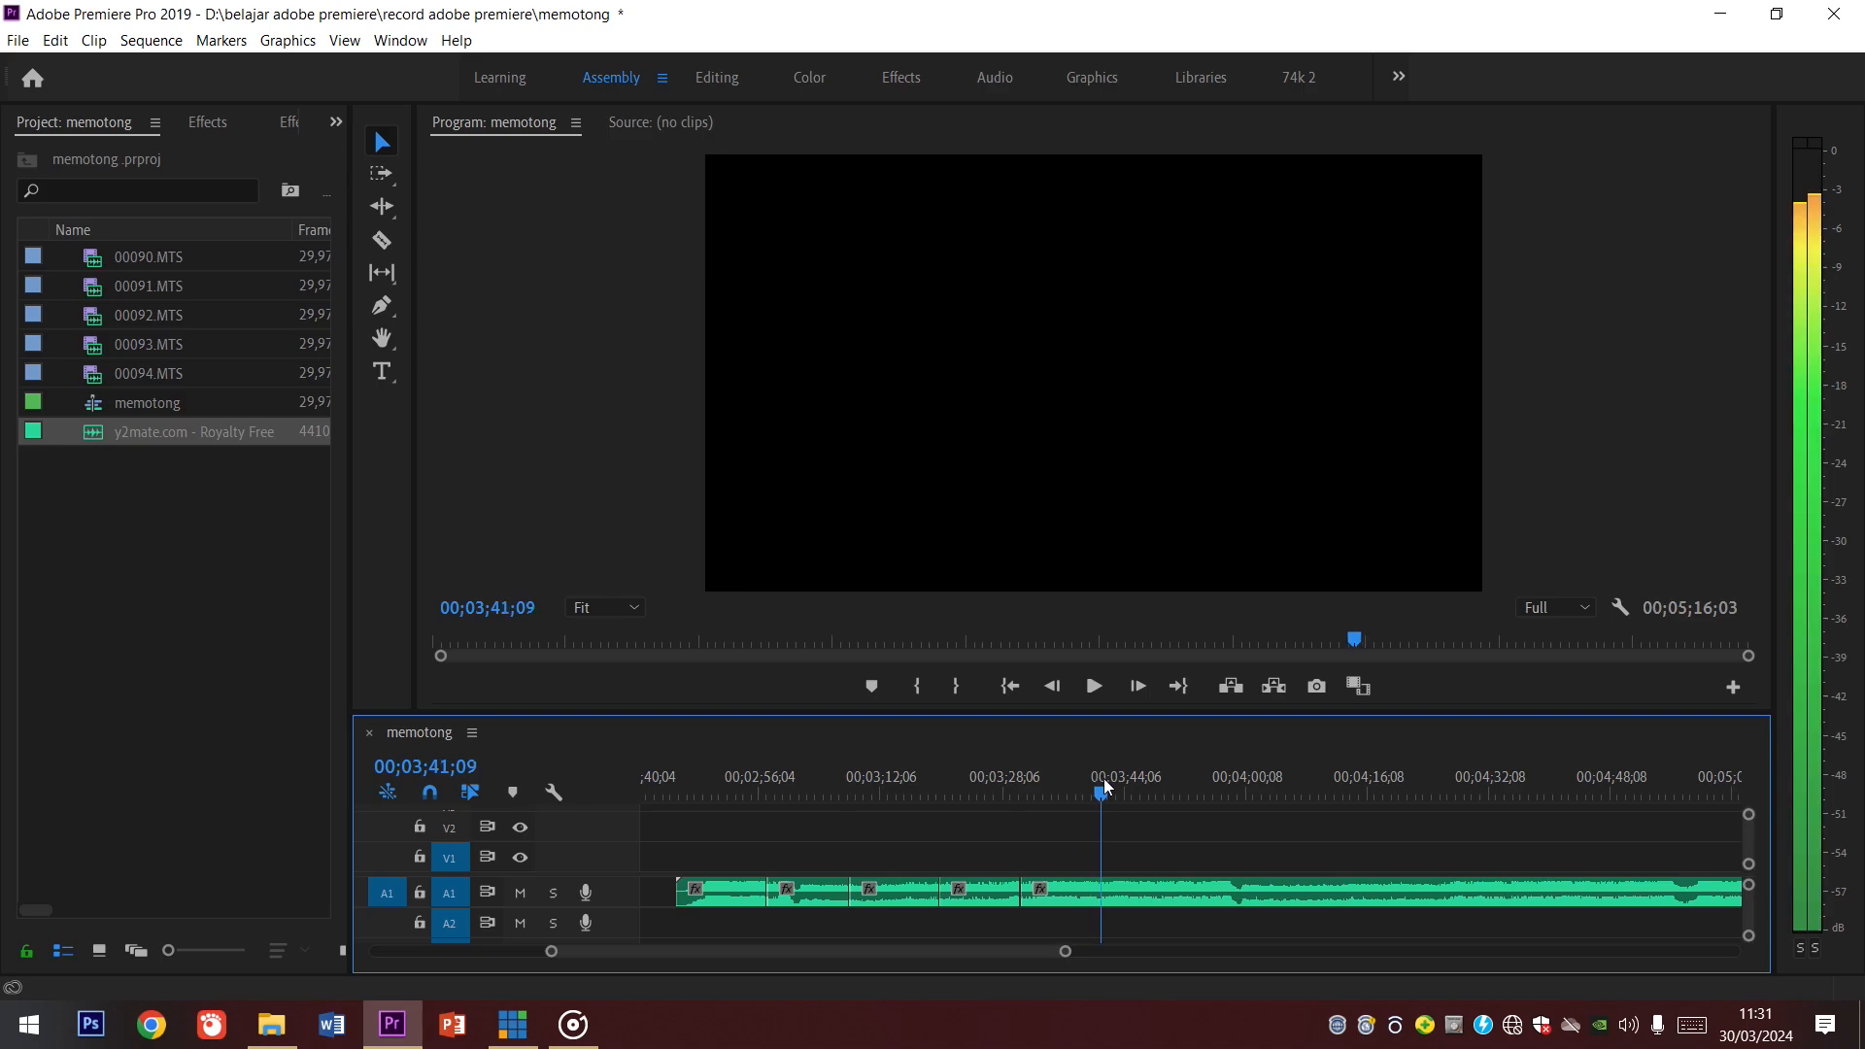
{"action": "key", "text": "ctrl+k"}
{"action": "left_click_drag", "start_coordinate": [1105, 778], "coordinate": [1292, 790]}
{"action": "key", "text": "ctrl+k"}
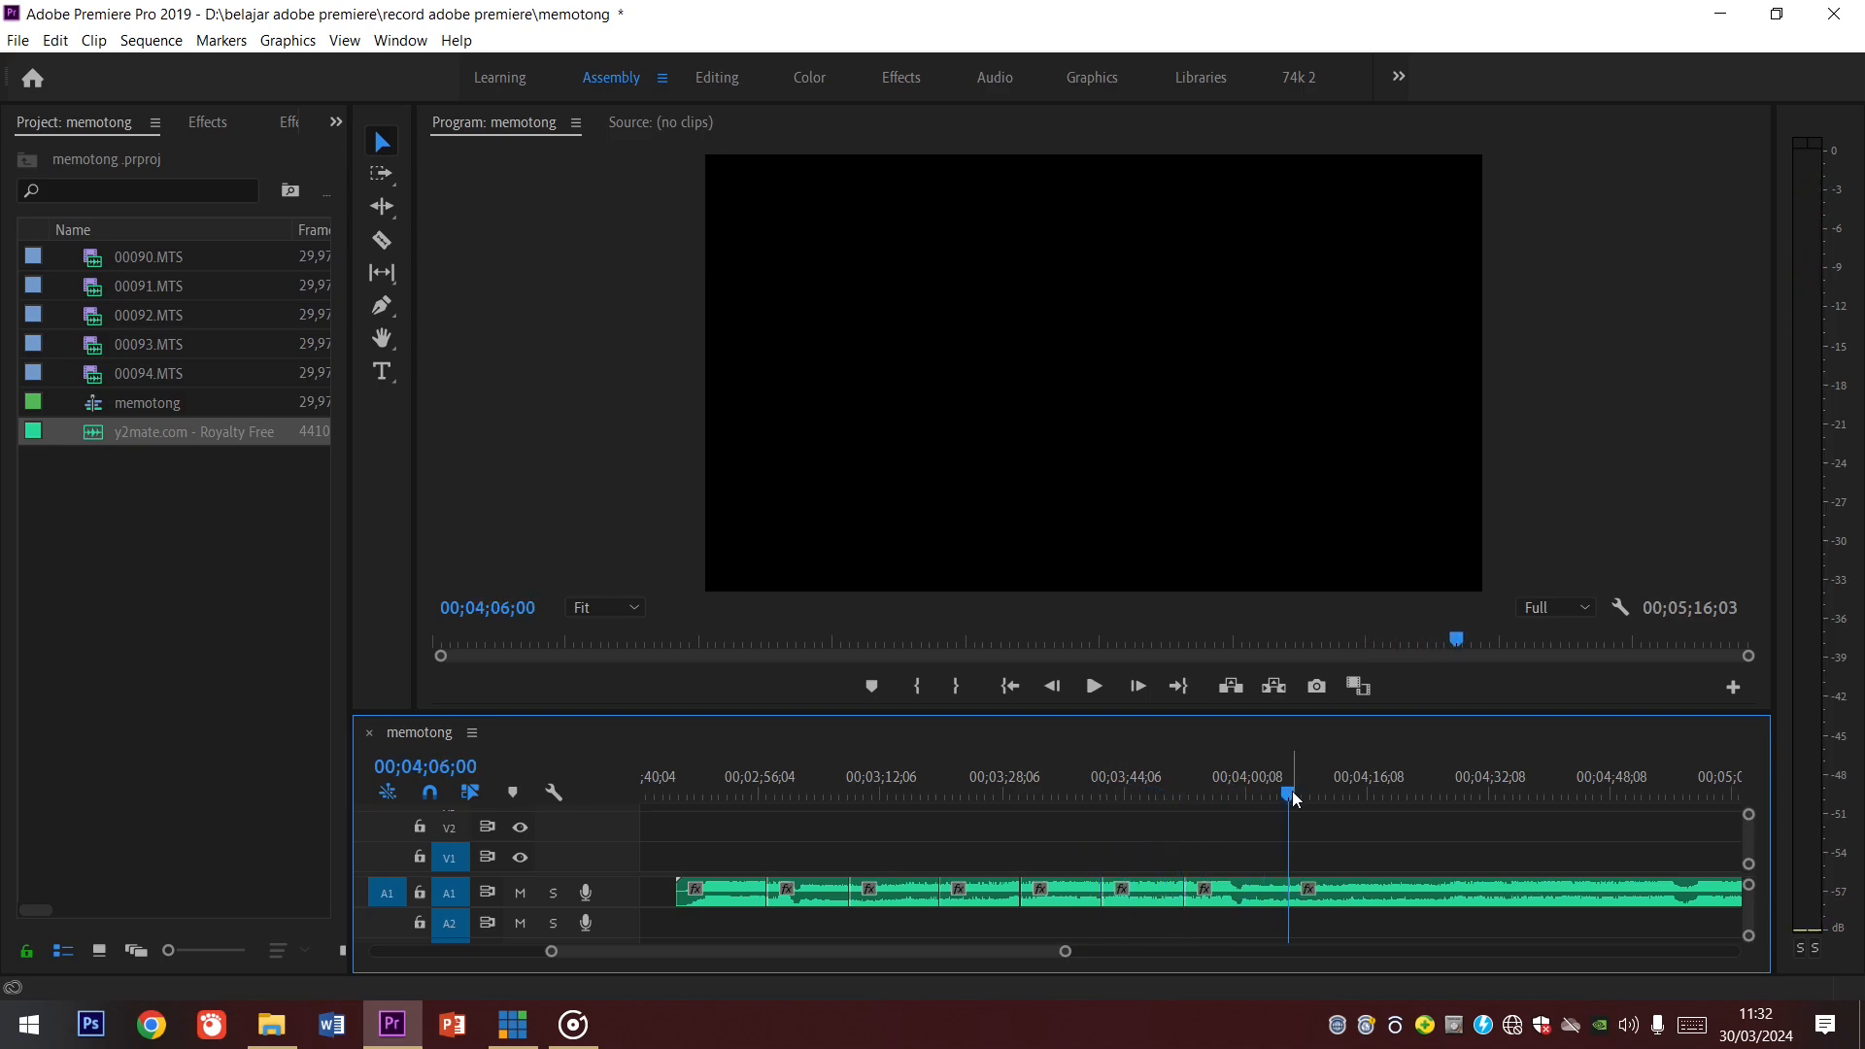
{"action": "scroll", "coordinate": [1302, 790], "scroll_direction": "down", "scroll_amount": 2}
{"action": "left_click", "coordinate": [1173, 789]}
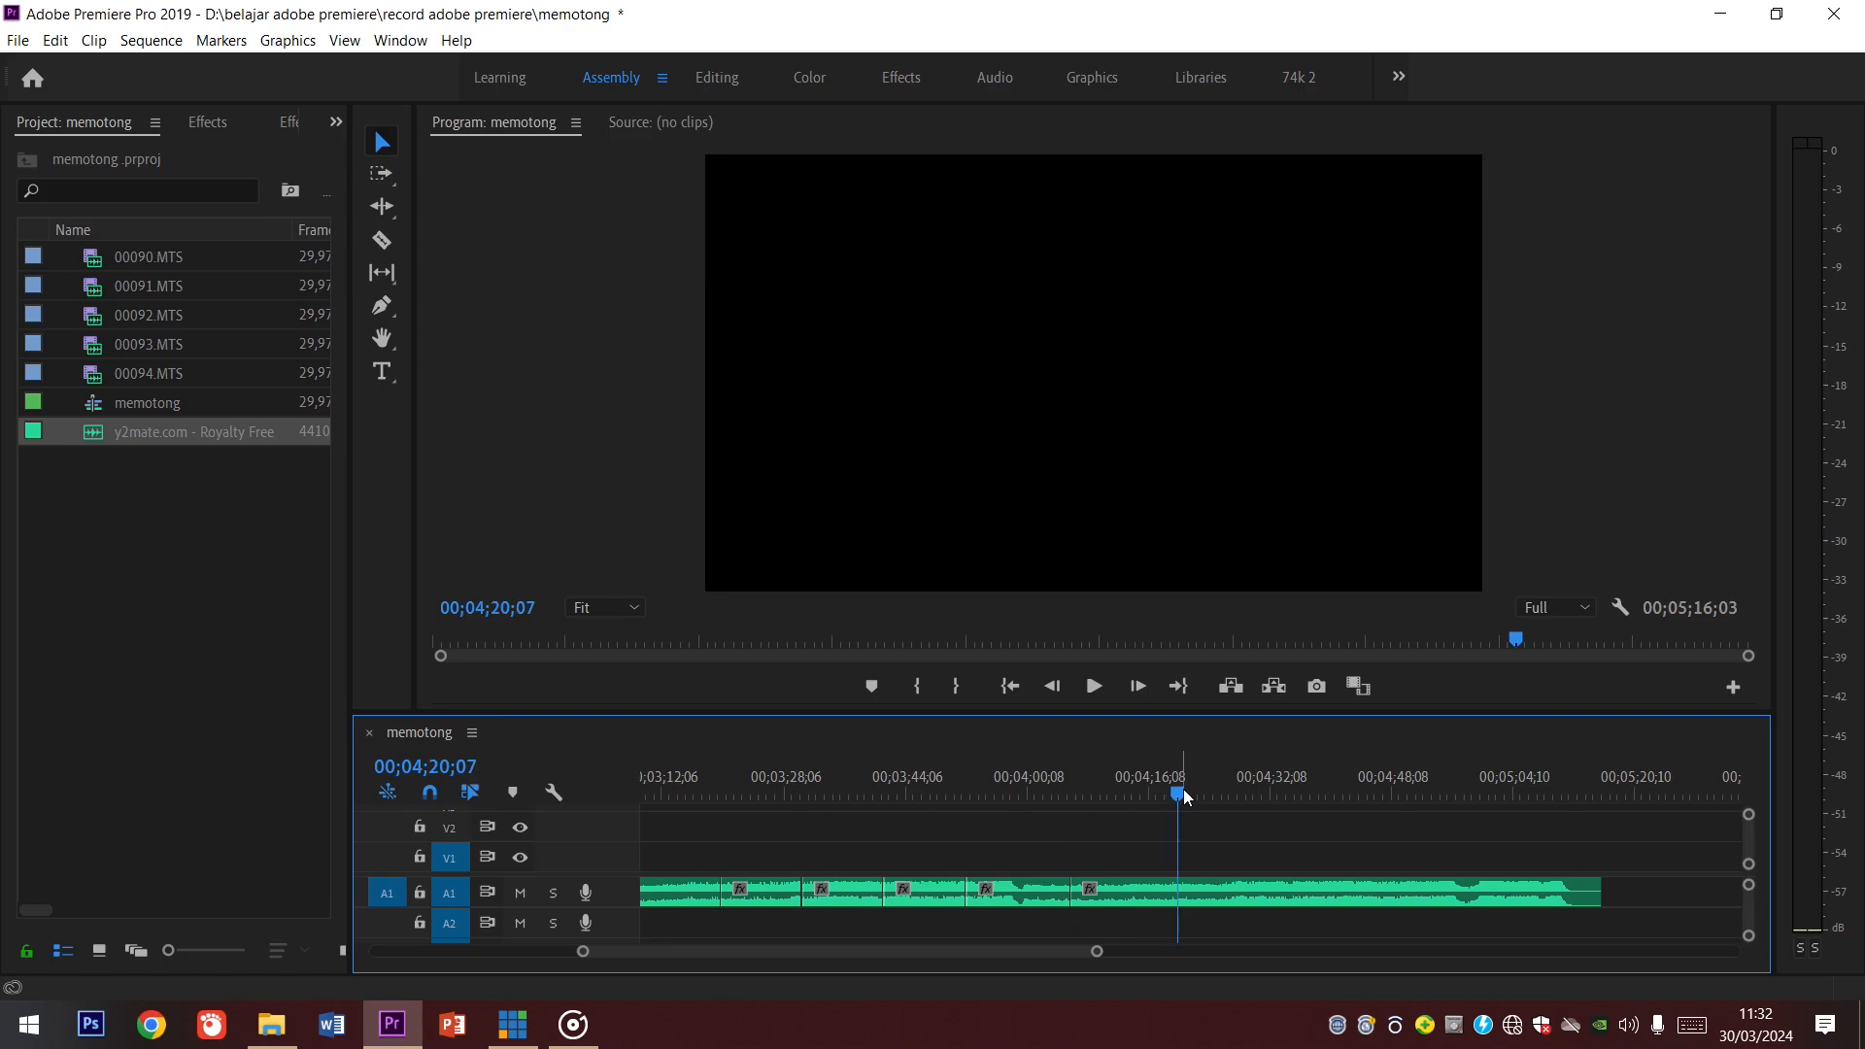
{"action": "key", "text": "ctrl+k"}
Step: Delete the second piece of clip 00090 and the first piece of clip 00091 from the timeline
{"action": "key", "text": "minus"}
{"action": "key", "text": "minus"}
{"action": "key", "text": "minus"}
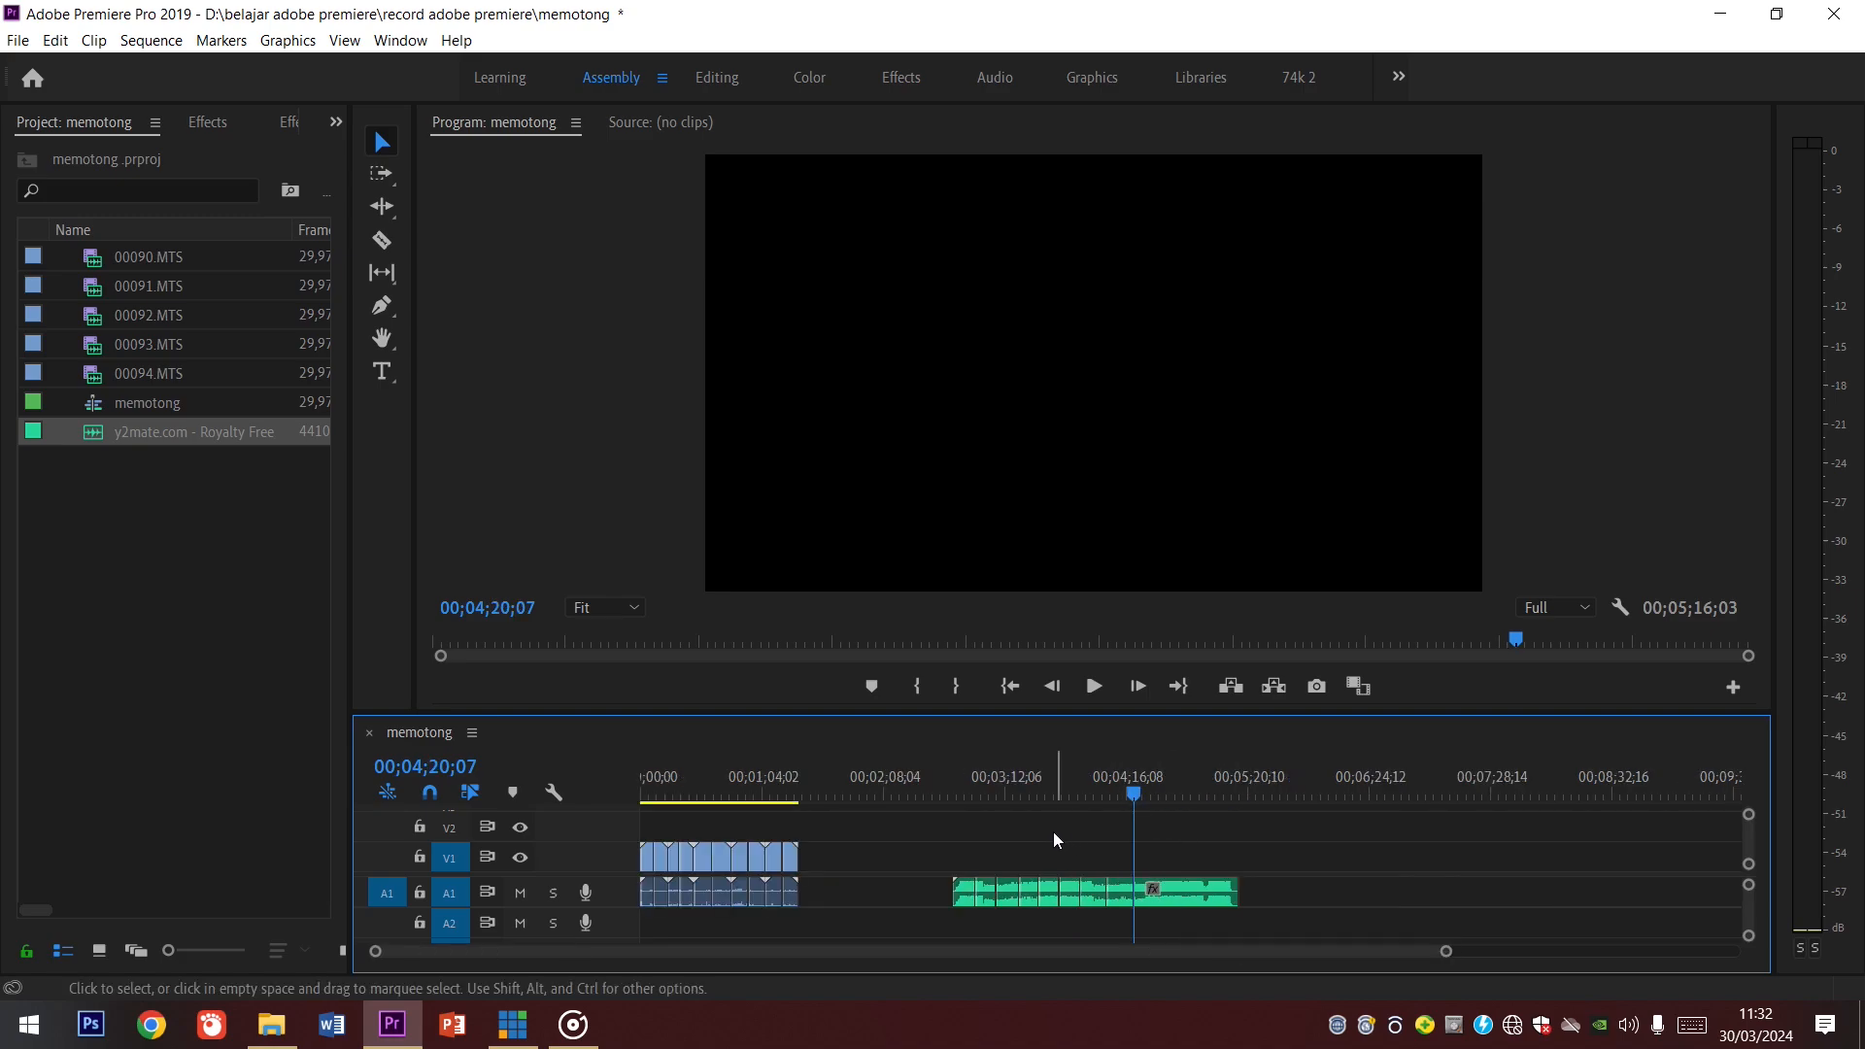
{"action": "left_click", "coordinate": [685, 793]}
{"action": "key", "text": "equal"}
{"action": "key", "text": "equal"}
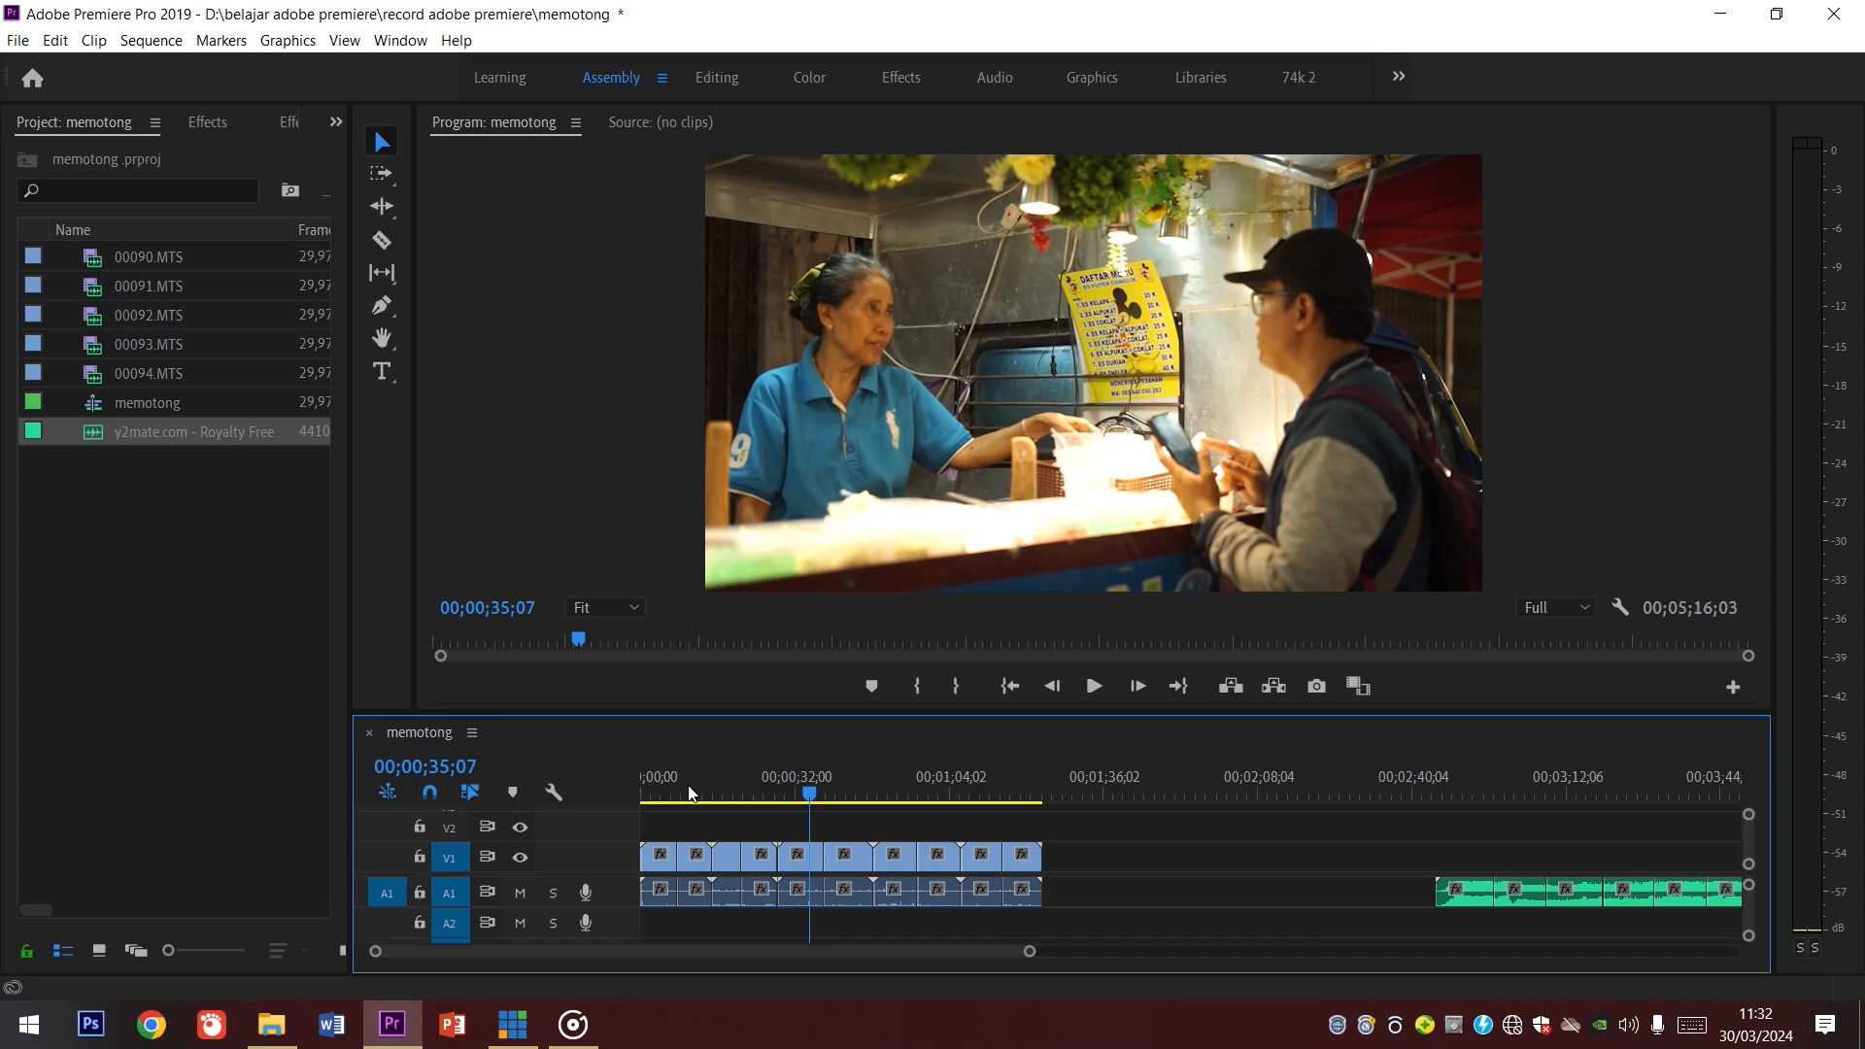
{"action": "key", "text": "equal"}
{"action": "left_click", "coordinate": [748, 787]}
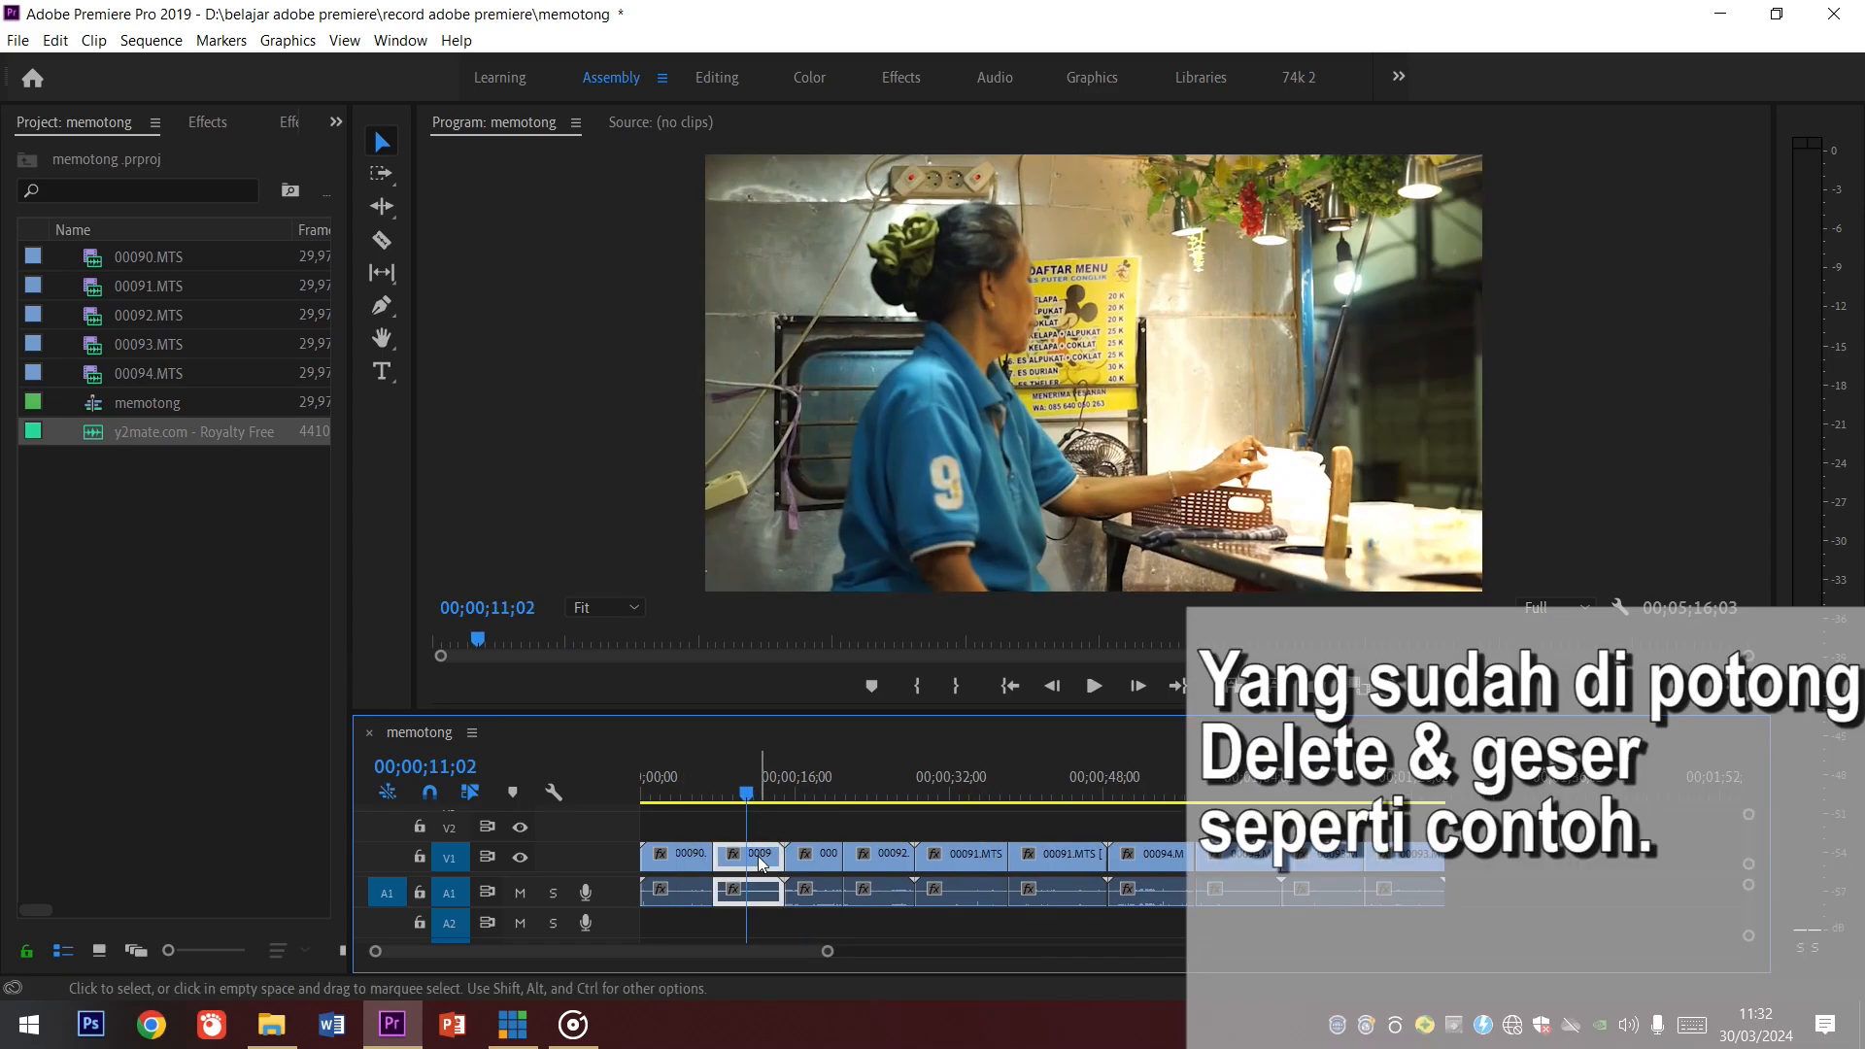
{"action": "key", "text": "Delete"}
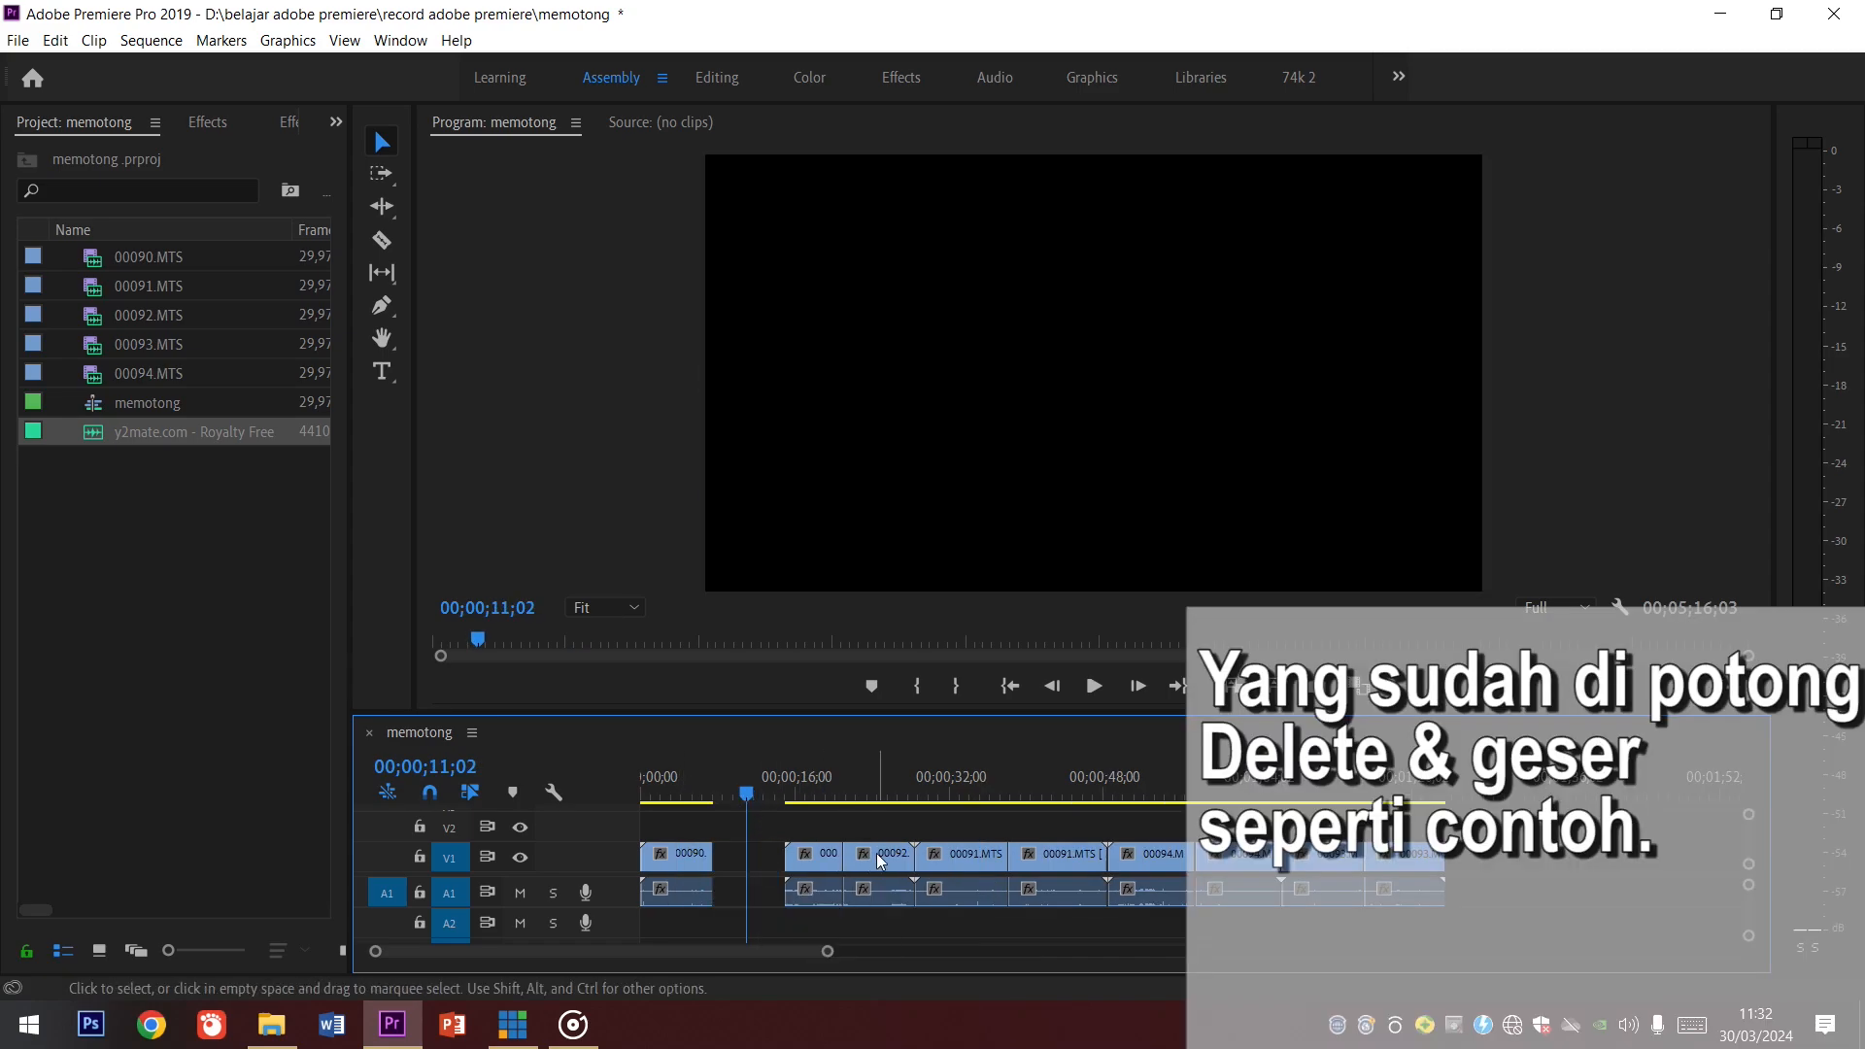
{"action": "left_click", "coordinate": [964, 858]}
{"action": "key", "text": "Delete"}
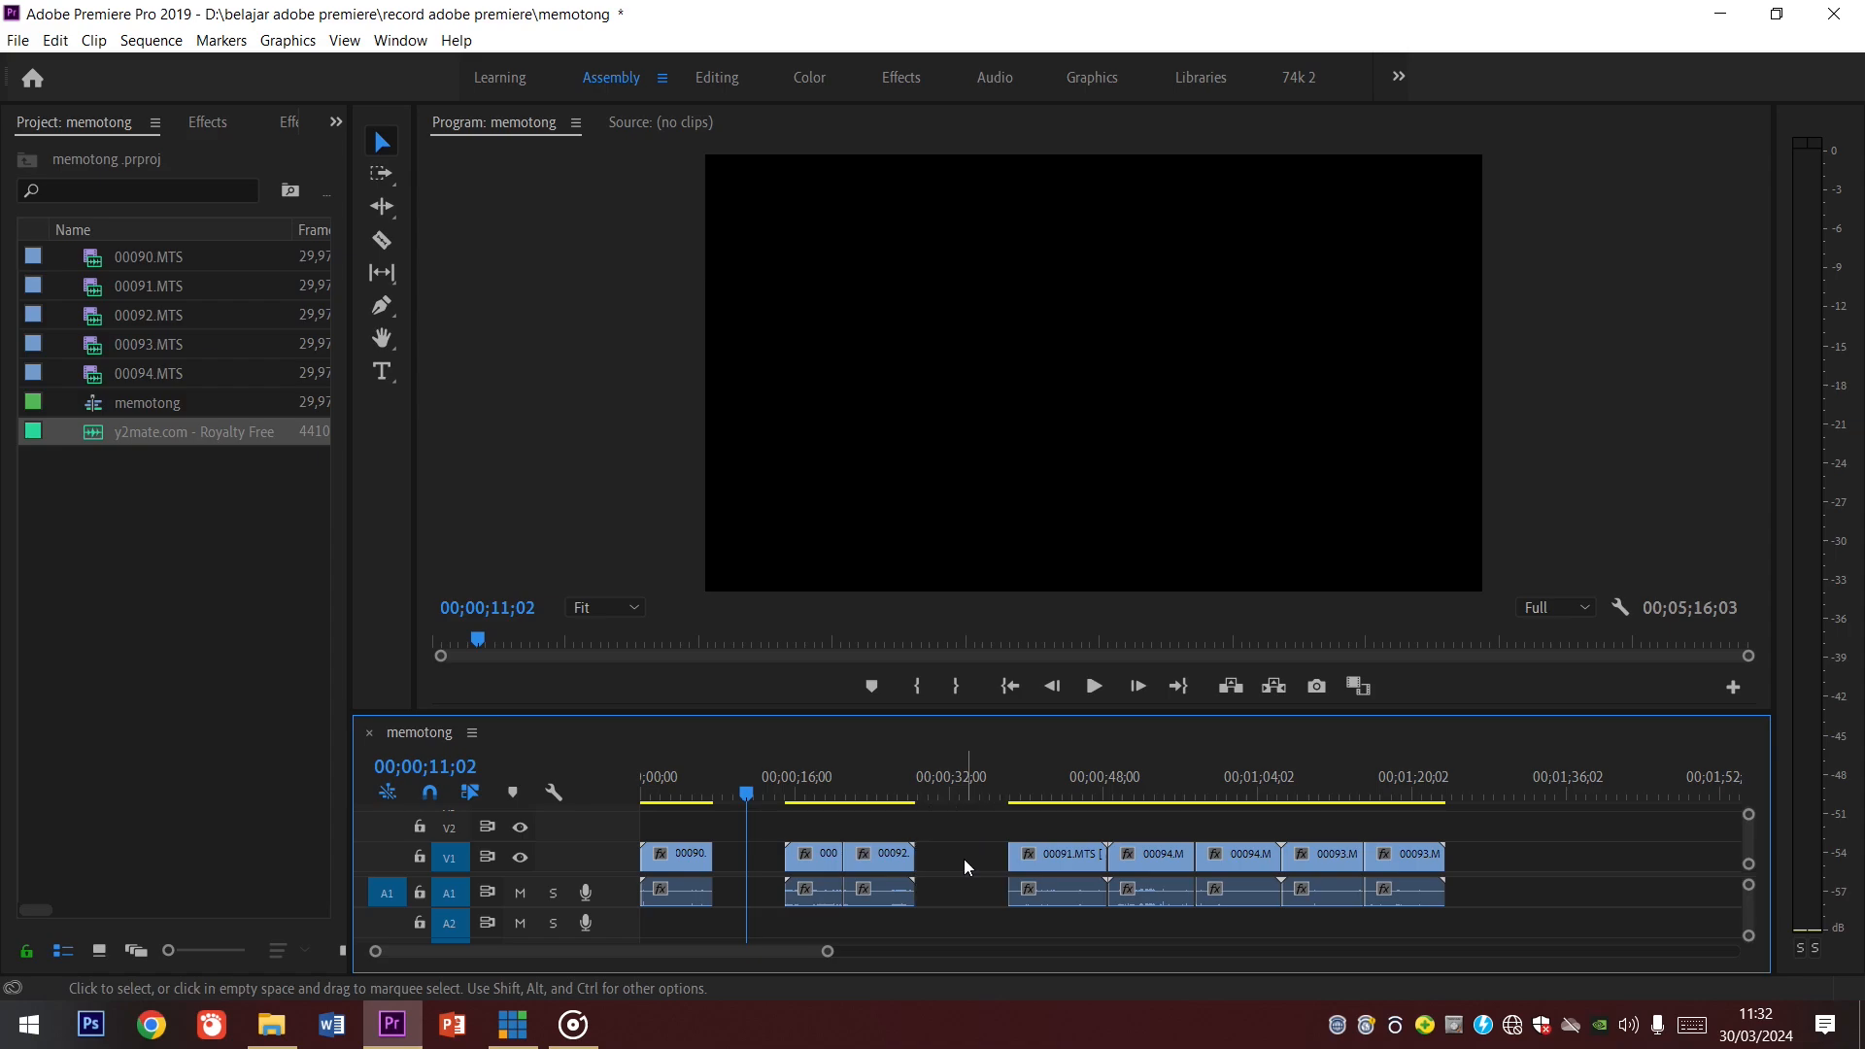
Step: Delete the second piece of clip 00094 and close all gaps between the remaining video clips on V1
{"action": "key", "text": "Delete"}
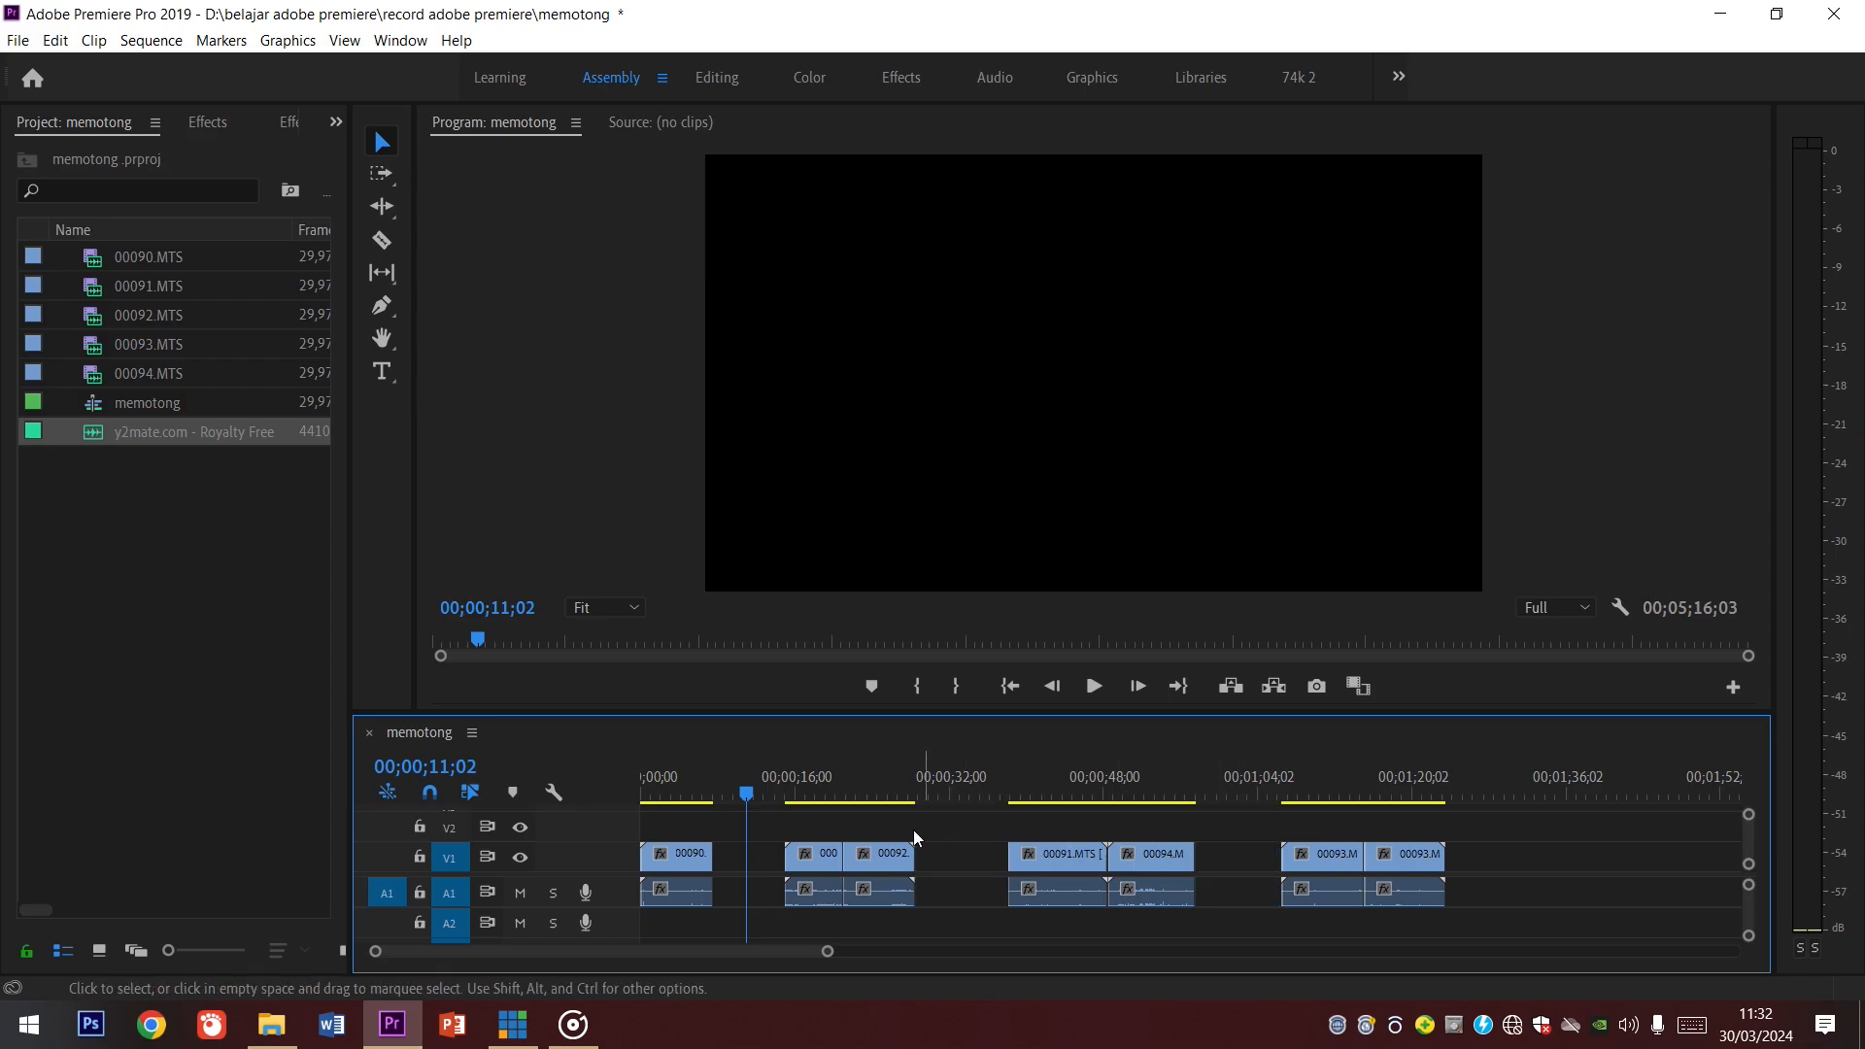
{"action": "mouse_move", "coordinate": [812, 824]}
{"action": "left_mouse_down"}
{"action": "mouse_move", "coordinate": [874, 867]}
{"action": "mouse_move", "coordinate": [811, 859]}
{"action": "left_mouse_up"}
{"action": "left_click_drag", "start_coordinate": [1083, 821], "coordinate": [987, 860]}
{"action": "left_click", "coordinate": [1359, 852]}
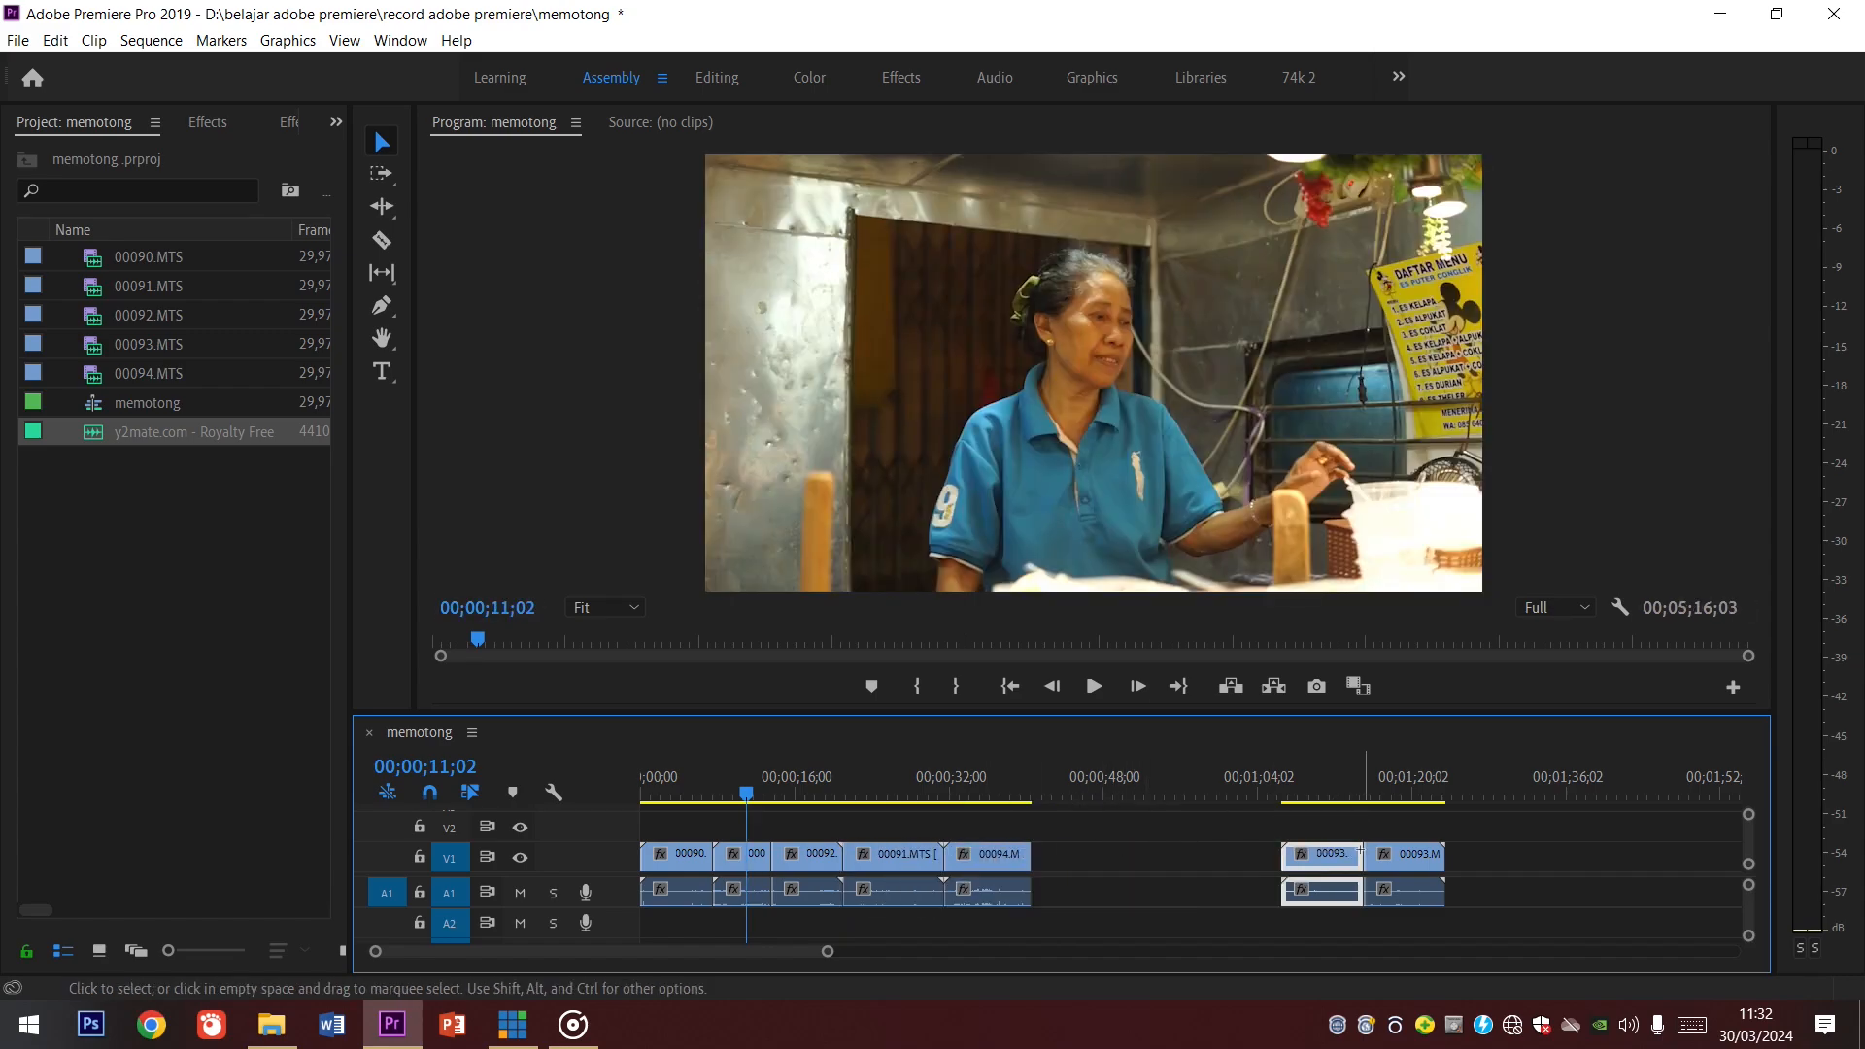
{"action": "left_click_drag", "start_coordinate": [1400, 853], "coordinate": [1148, 858]}
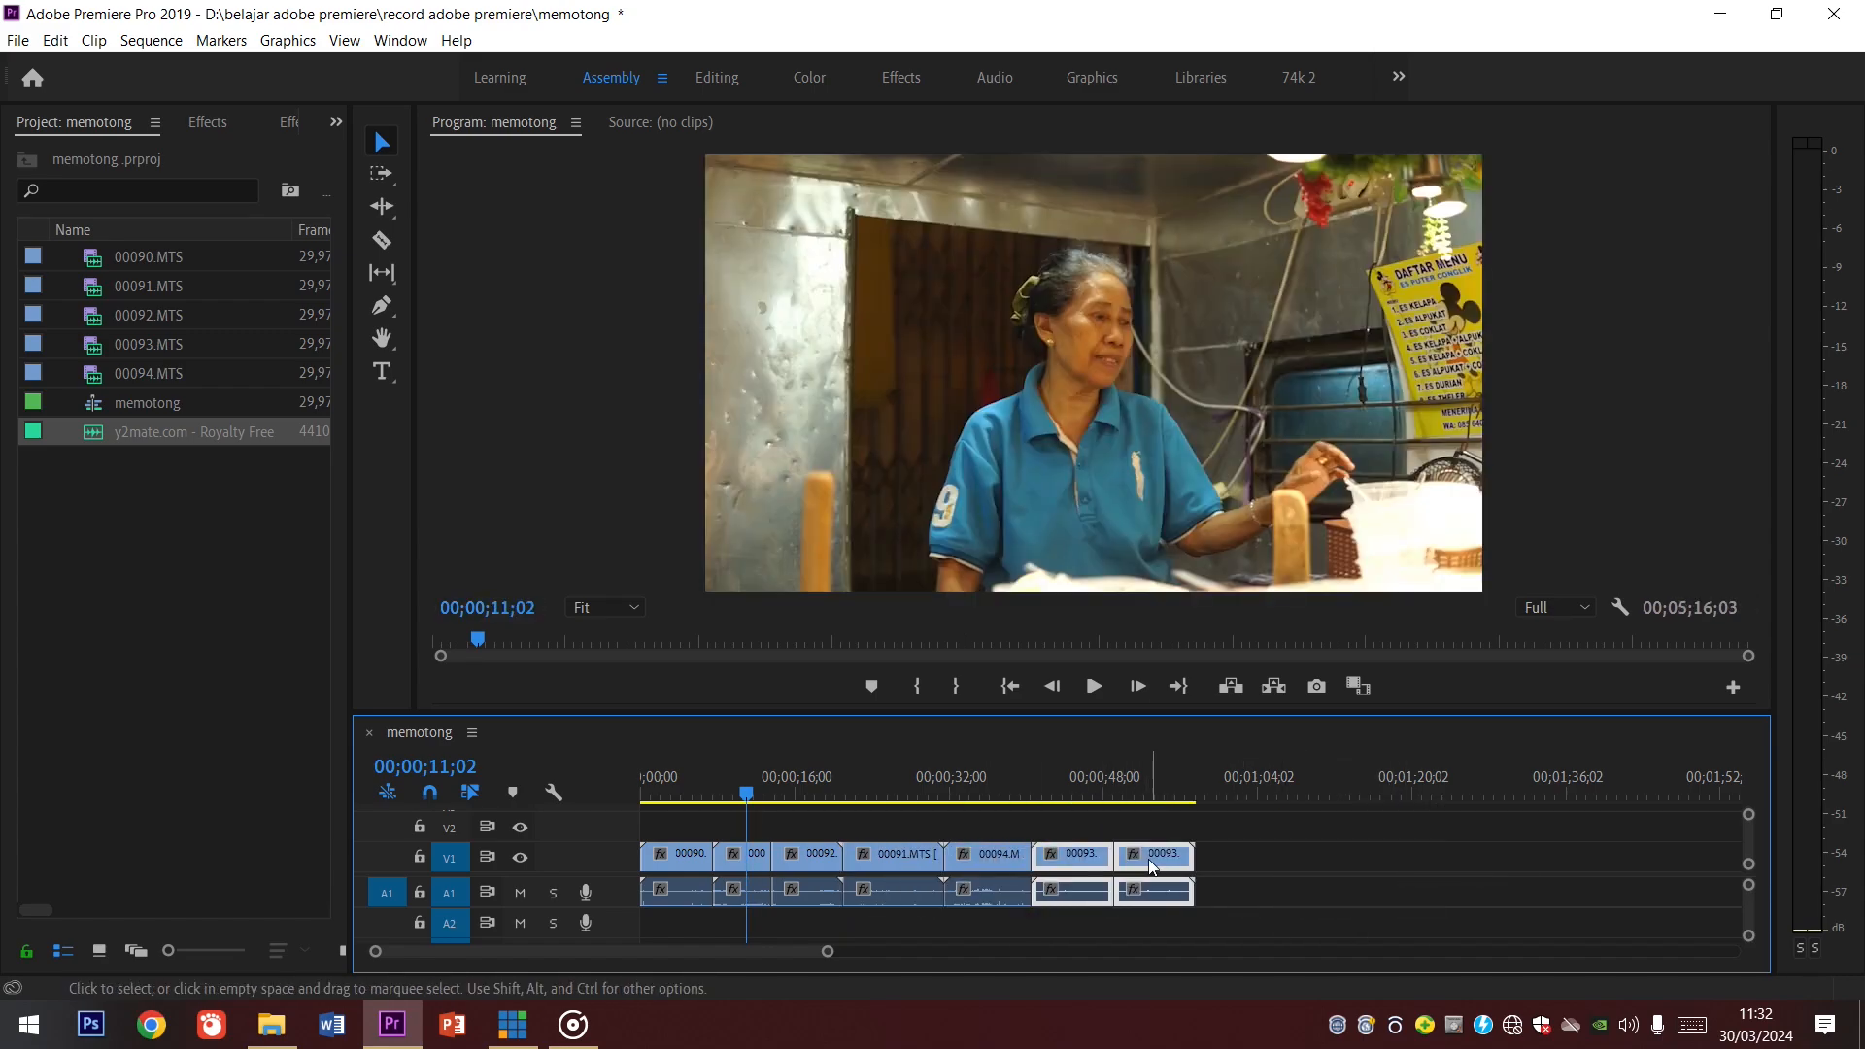
Step: Delete three unwanted pieces of the music clip: the third, the sixth and the second-to-last one
{"action": "key", "text": "minus"}
{"action": "key", "text": "minus"}
{"action": "left_click", "coordinate": [1107, 777]}
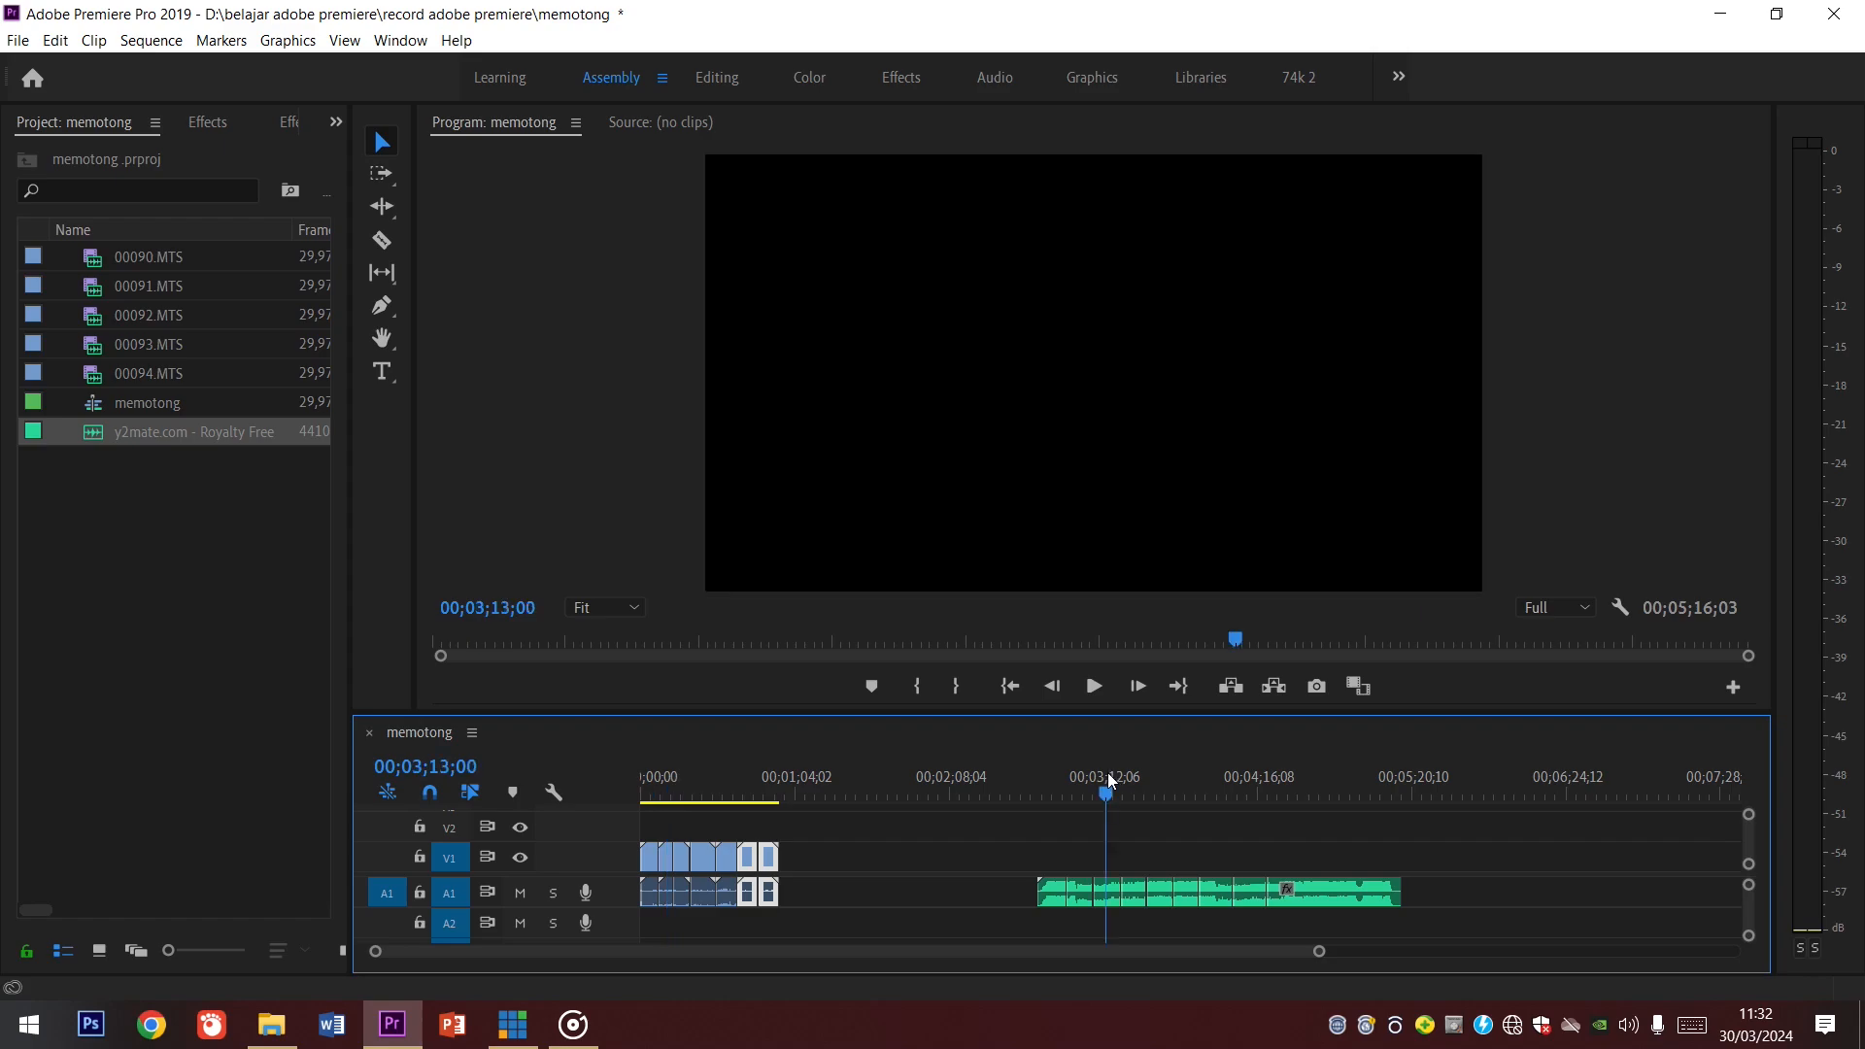
{"action": "key", "text": "equal"}
{"action": "left_click", "coordinate": [1198, 886]}
{"action": "key", "text": "Delete"}
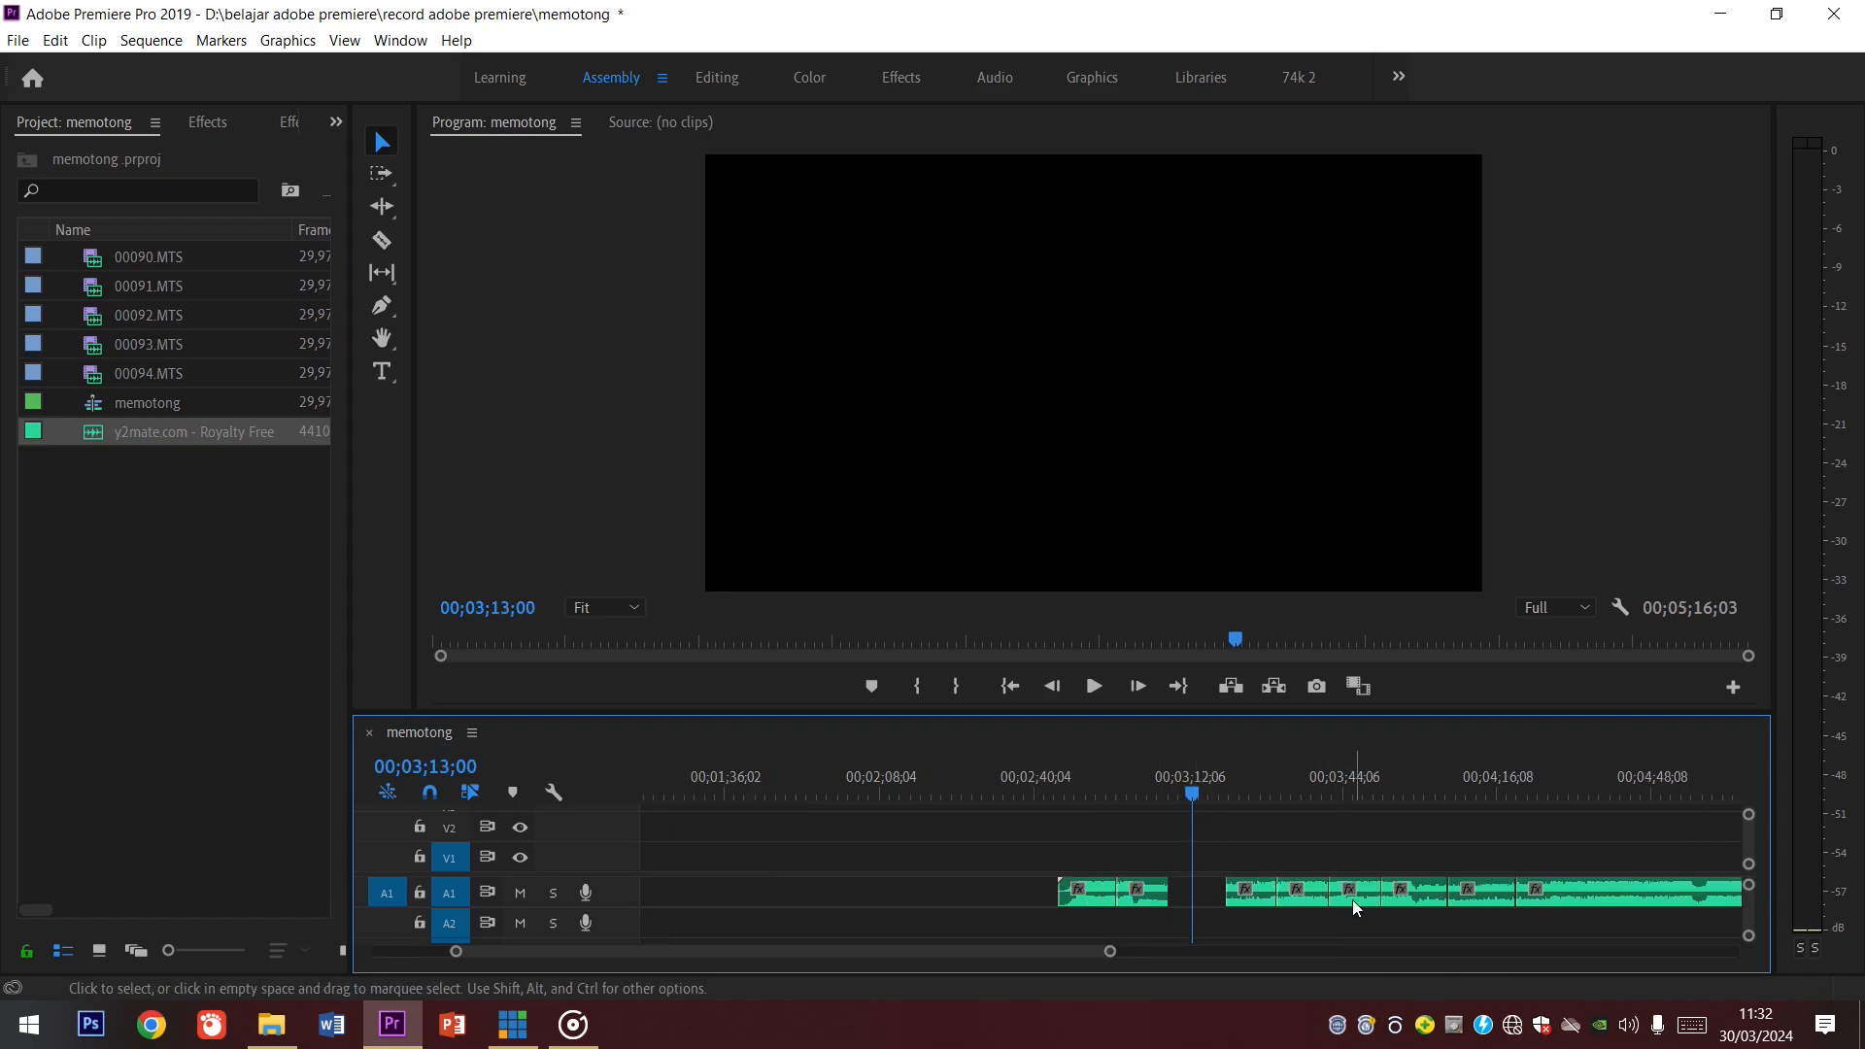
{"action": "key", "text": "Delete"}
{"action": "scroll", "coordinate": [1391, 896], "scroll_direction": "right", "scroll_amount": 2}
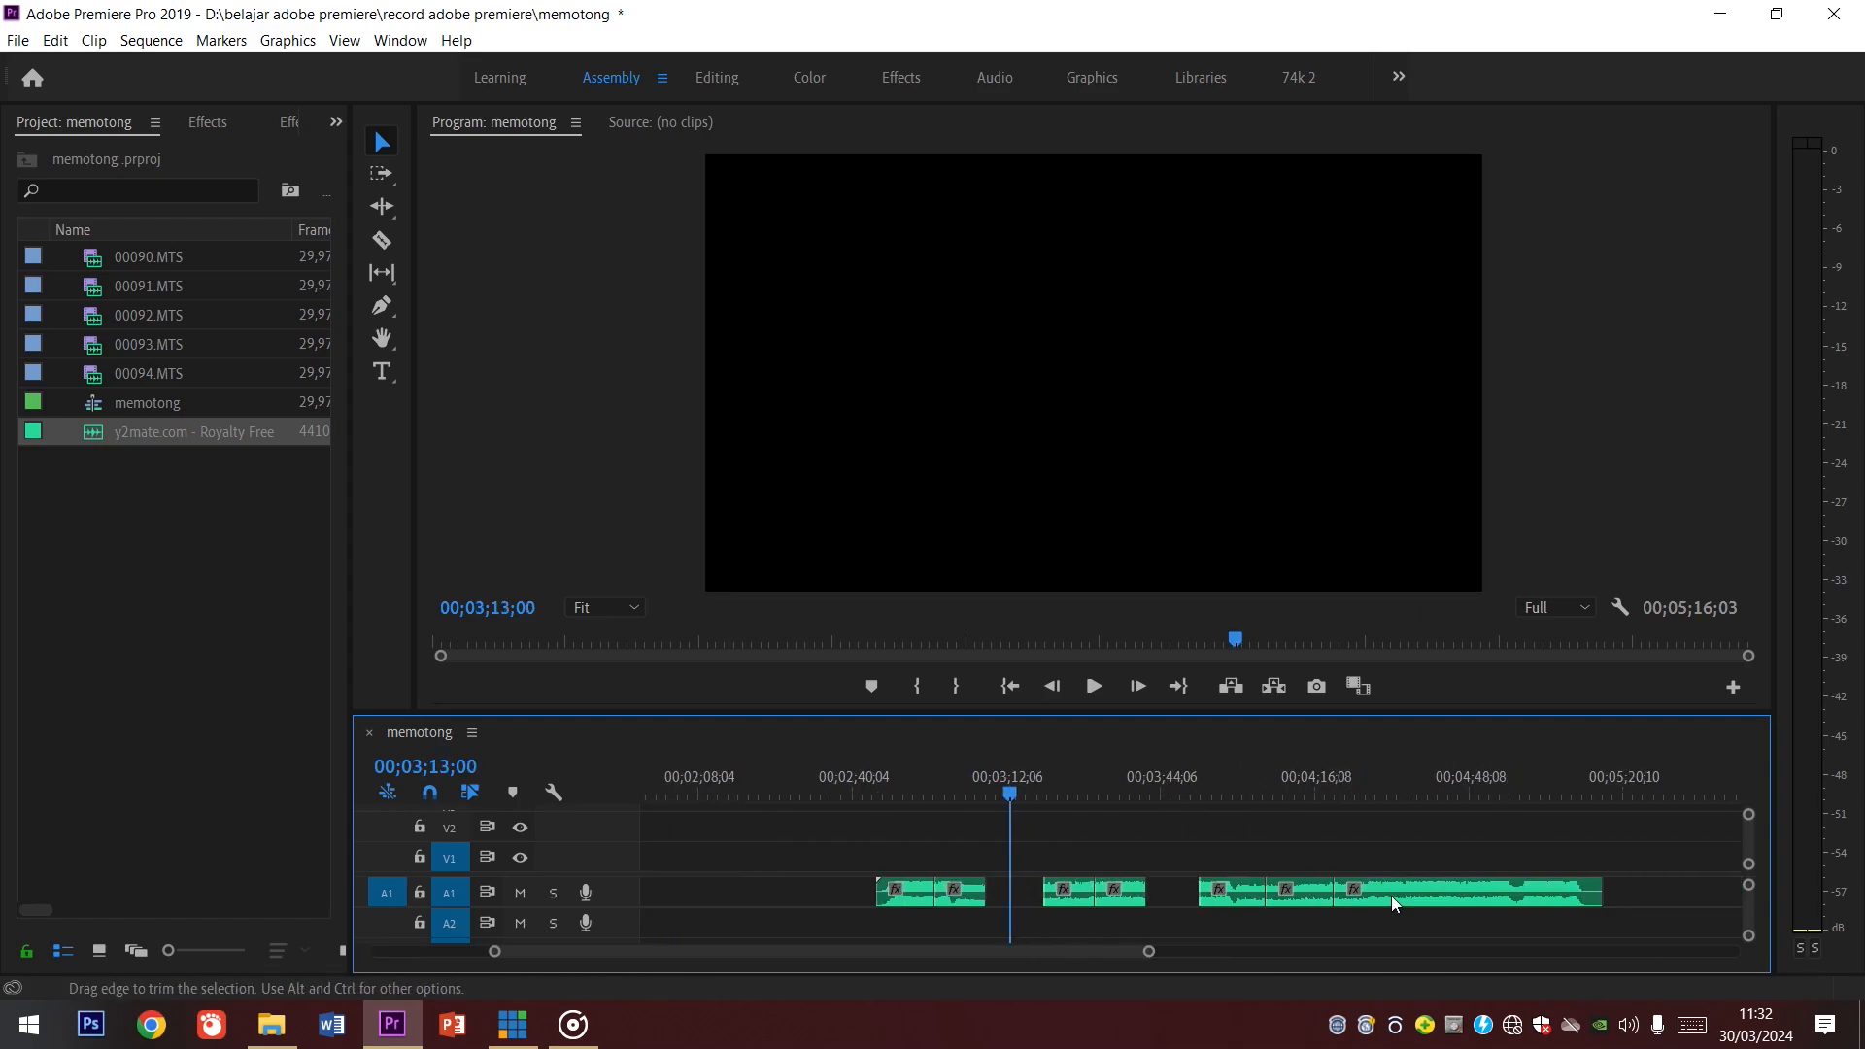
{"action": "left_click", "coordinate": [1296, 891]}
{"action": "key", "text": "Delete"}
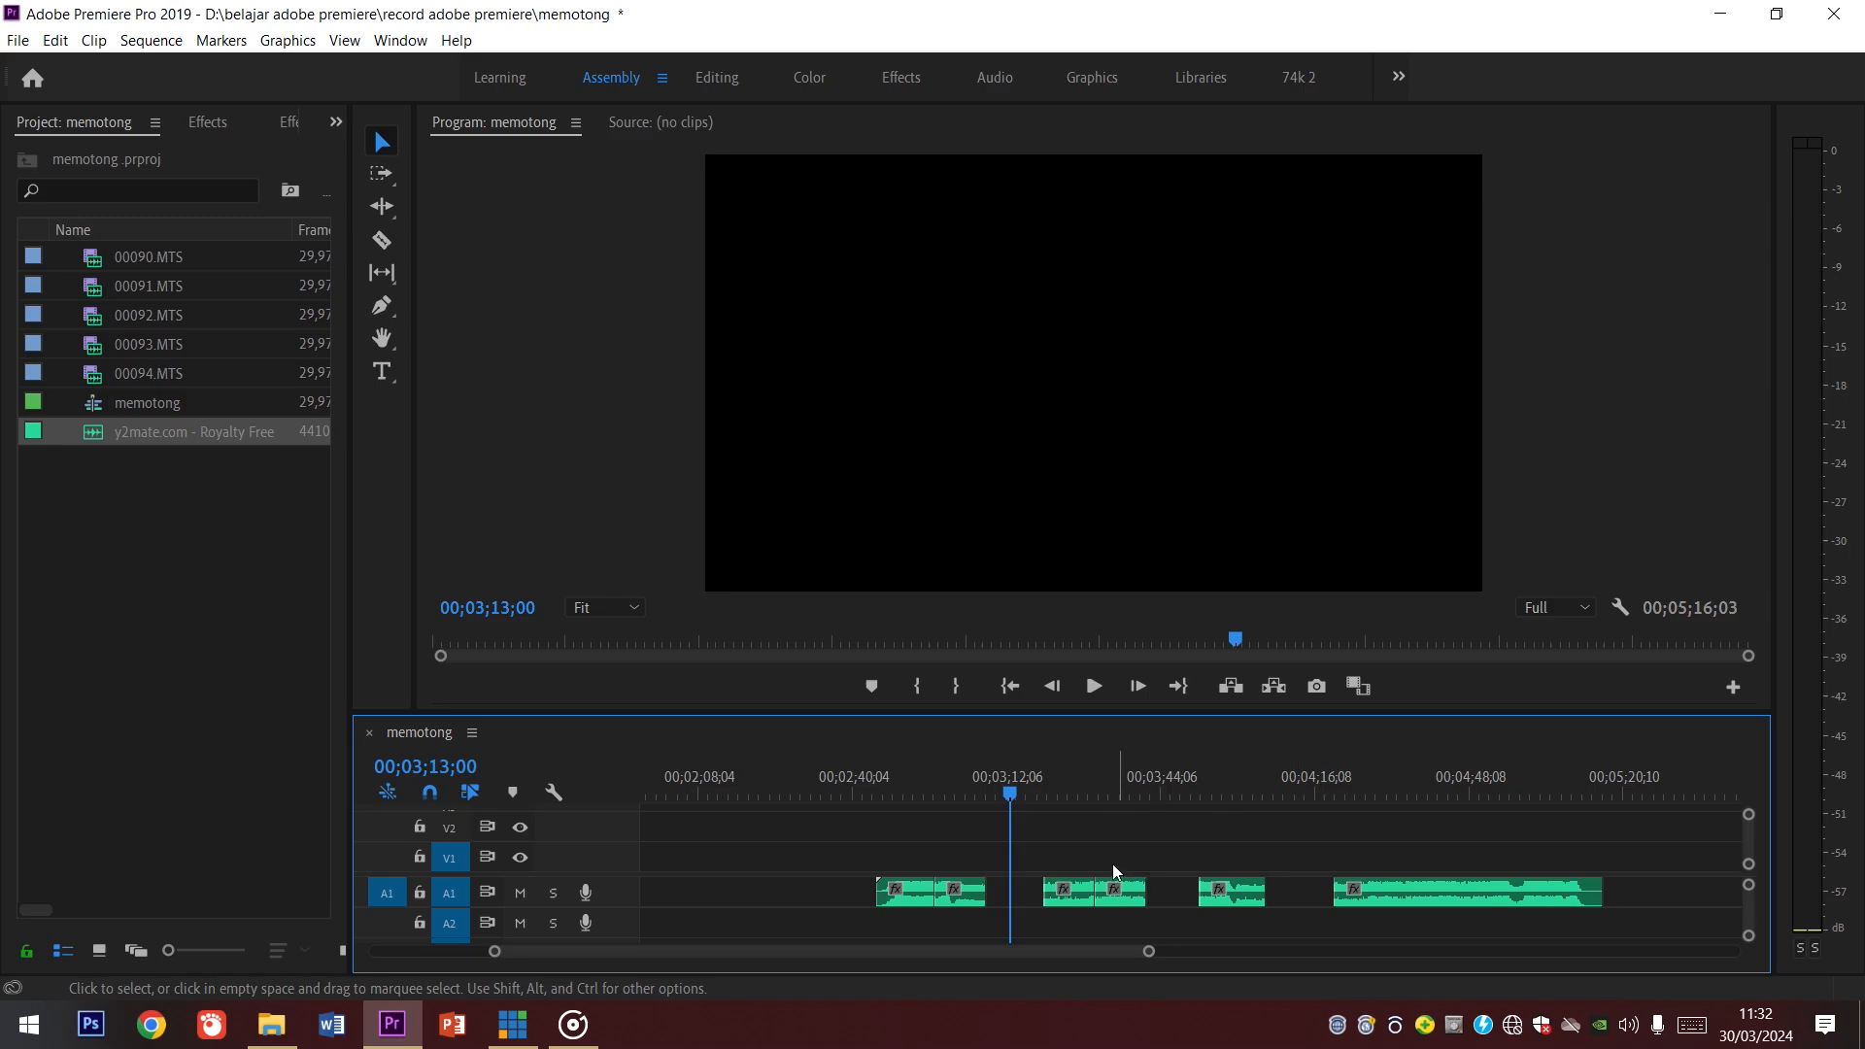
Step: Move the remaining music pieces on A1 together so no gaps are left between them
{"action": "left_click", "coordinate": [1096, 892]}
{"action": "left_click_drag", "start_coordinate": [1117, 892], "coordinate": [1061, 892]}
{"action": "left_click_drag", "start_coordinate": [1226, 889], "coordinate": [1116, 889]}
{"action": "left_click_drag", "start_coordinate": [1407, 886], "coordinate": [1222, 853]}
{"action": "key", "text": "minus"}
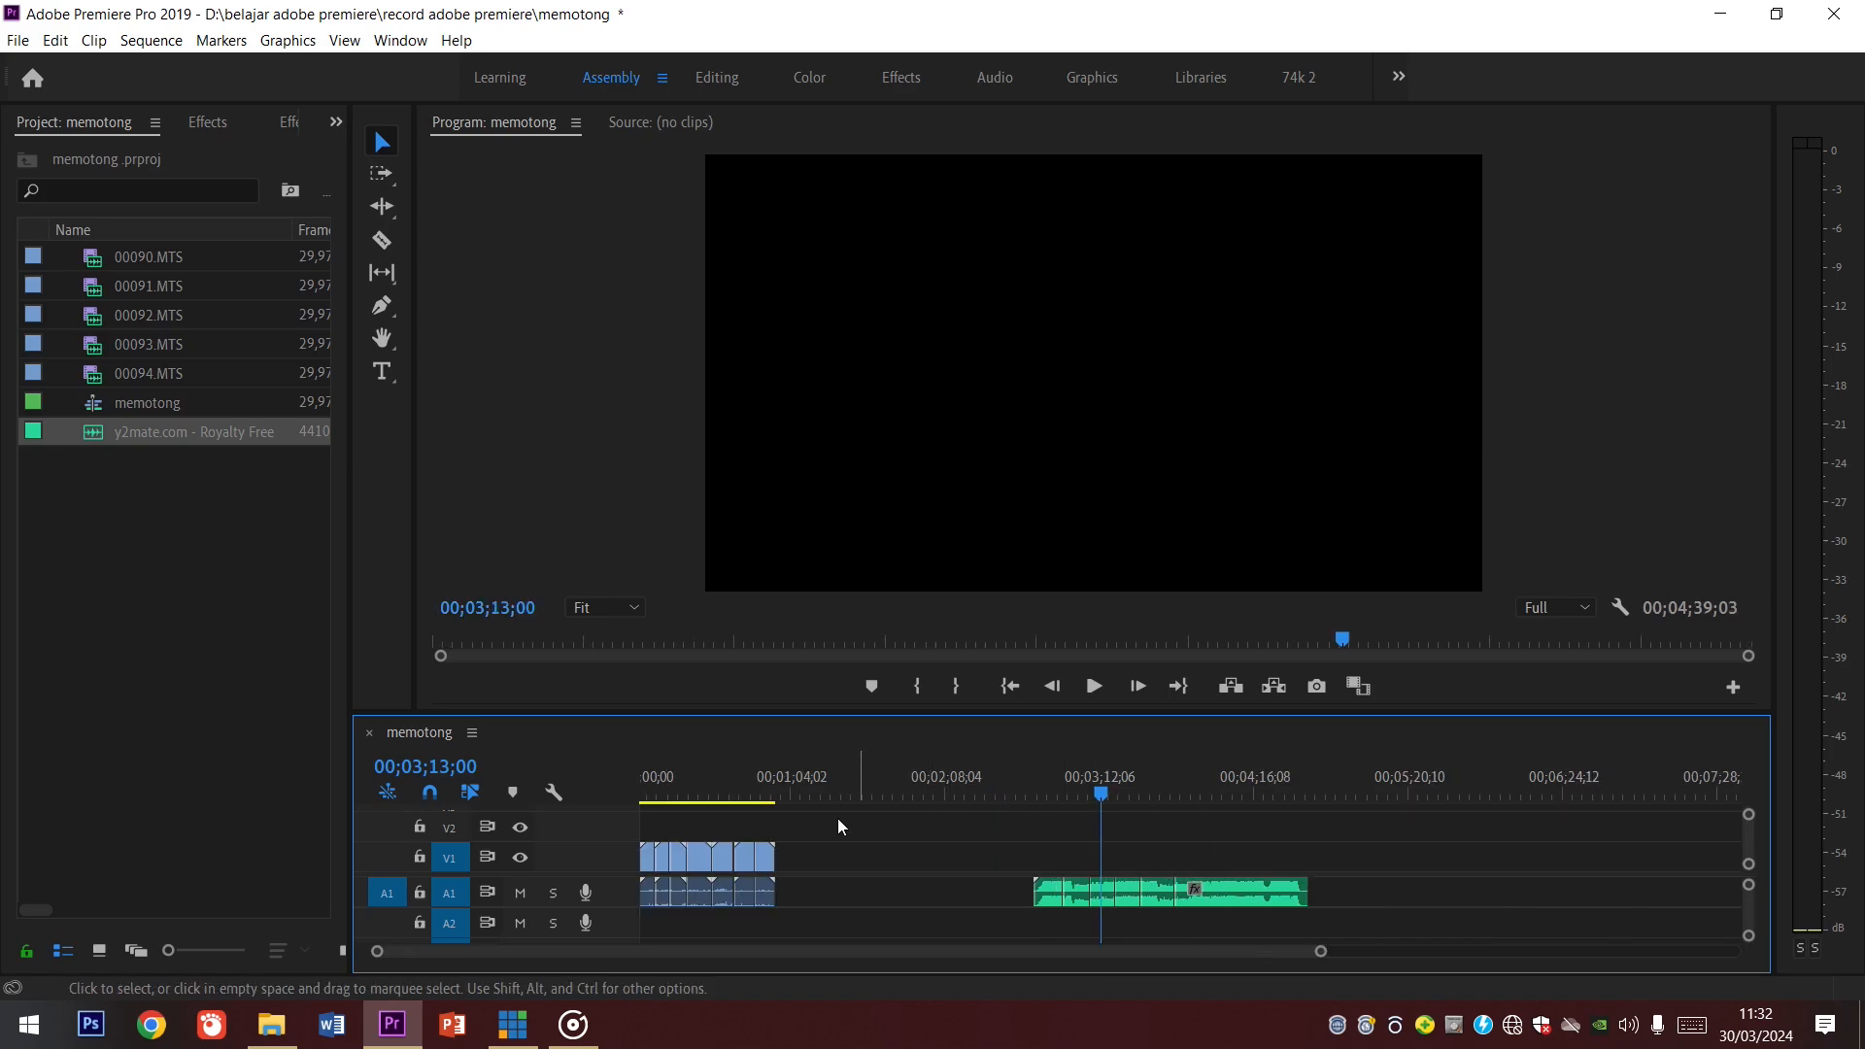
Step: Apply a Cross Dissolve at the cut between the first two video clips and play the transition
{"action": "left_click", "coordinate": [668, 777]}
{"action": "key", "text": "equal"}
{"action": "key", "text": "equal"}
{"action": "left_click", "coordinate": [716, 779]}
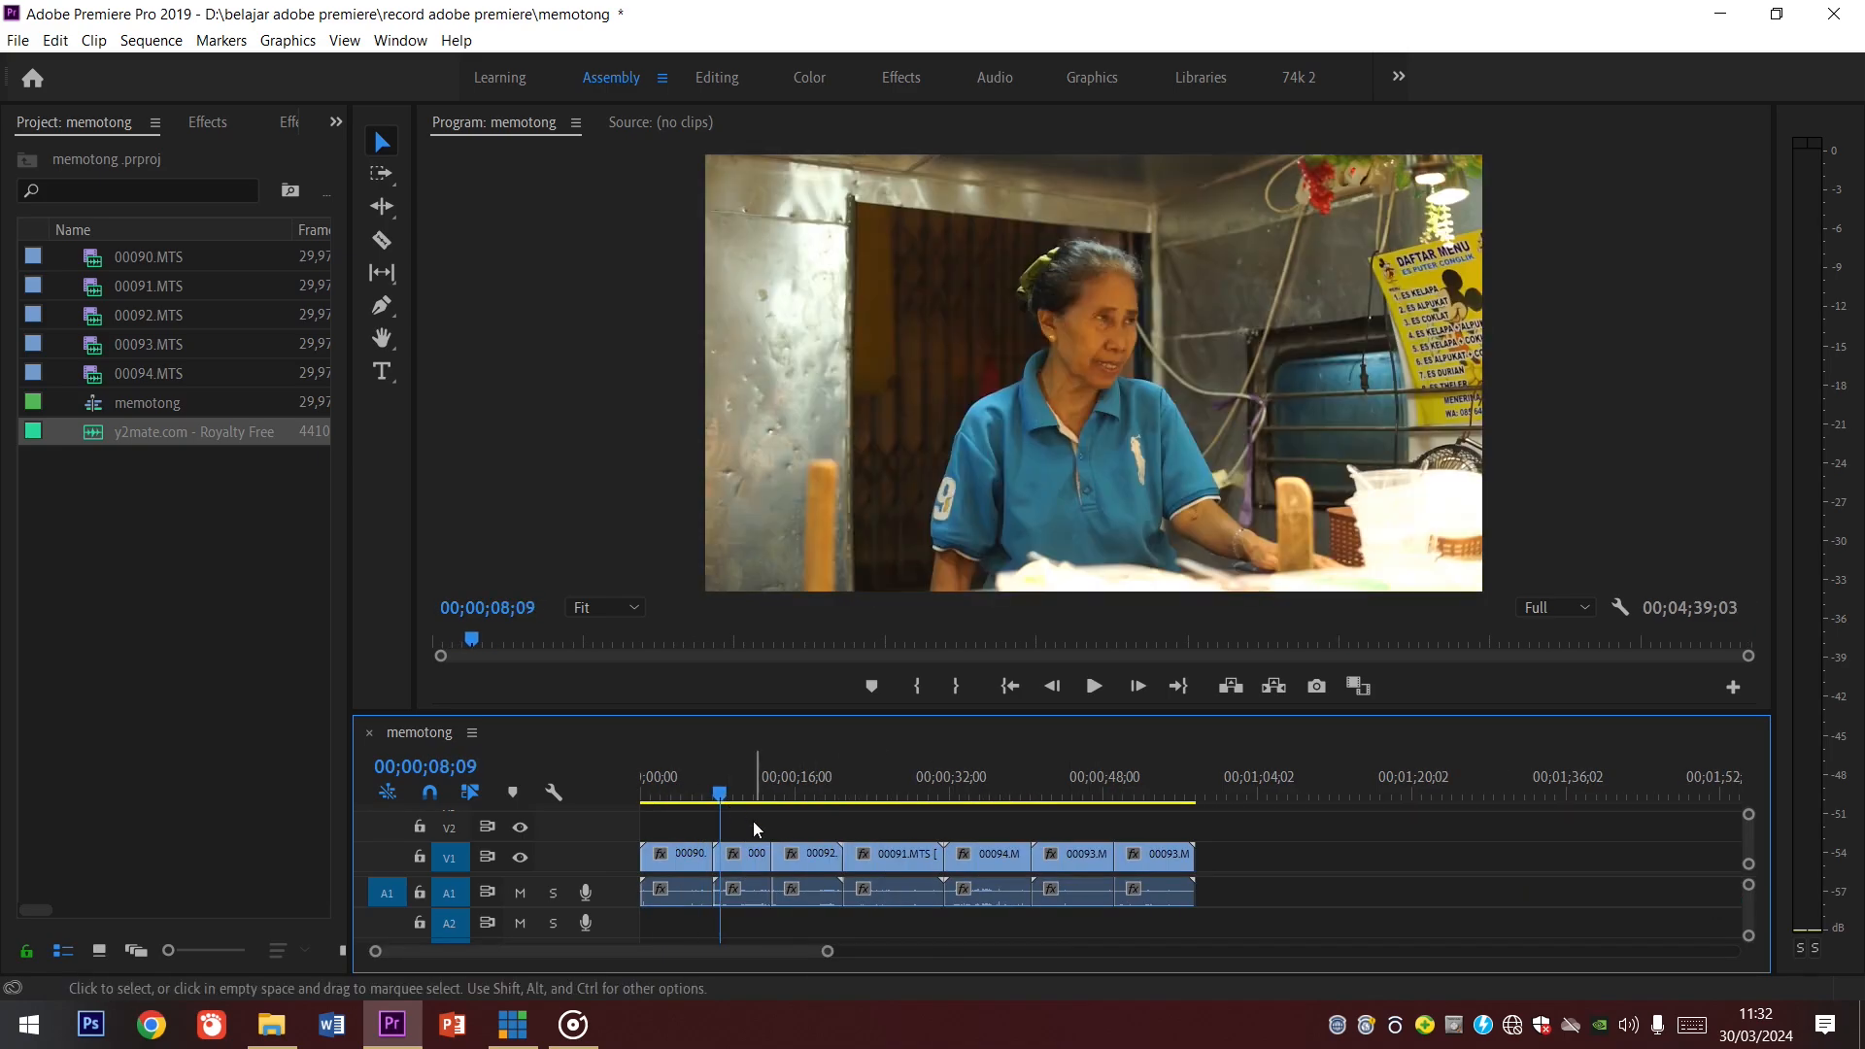
{"action": "left_click", "coordinate": [215, 132]}
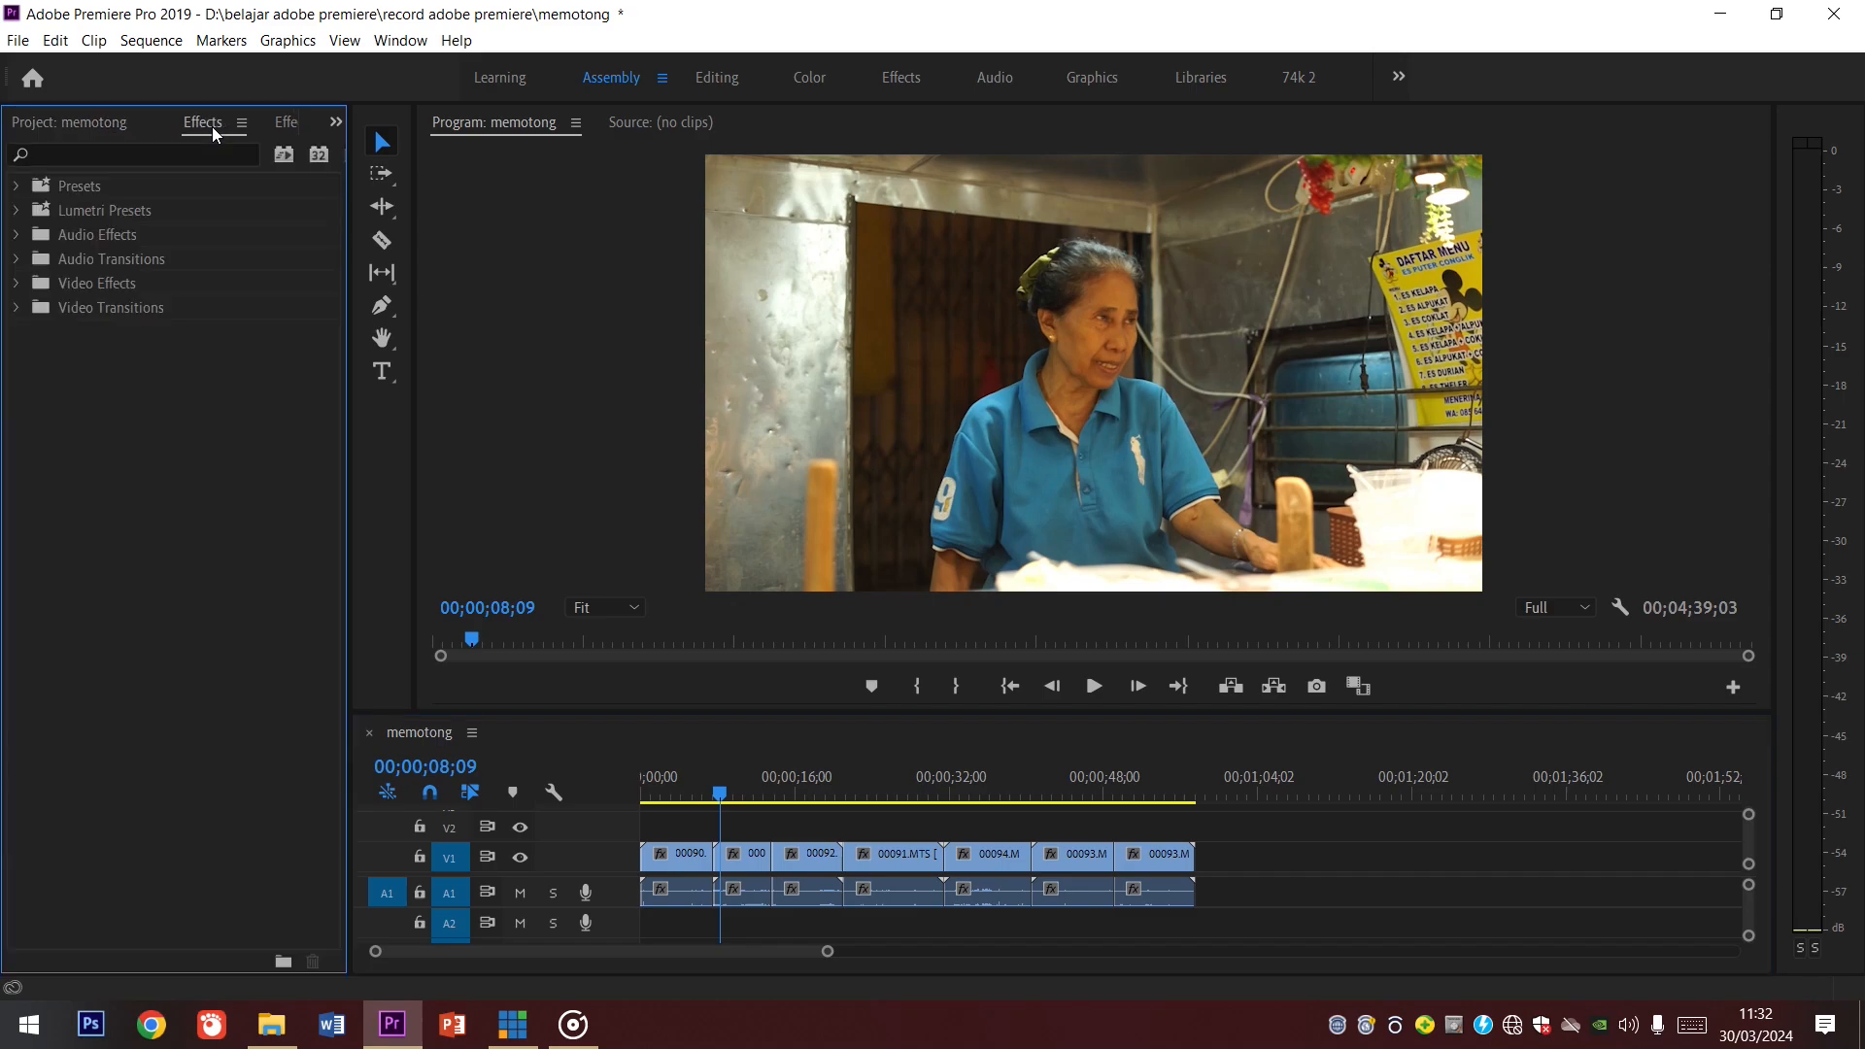
{"action": "left_click", "coordinate": [16, 309]}
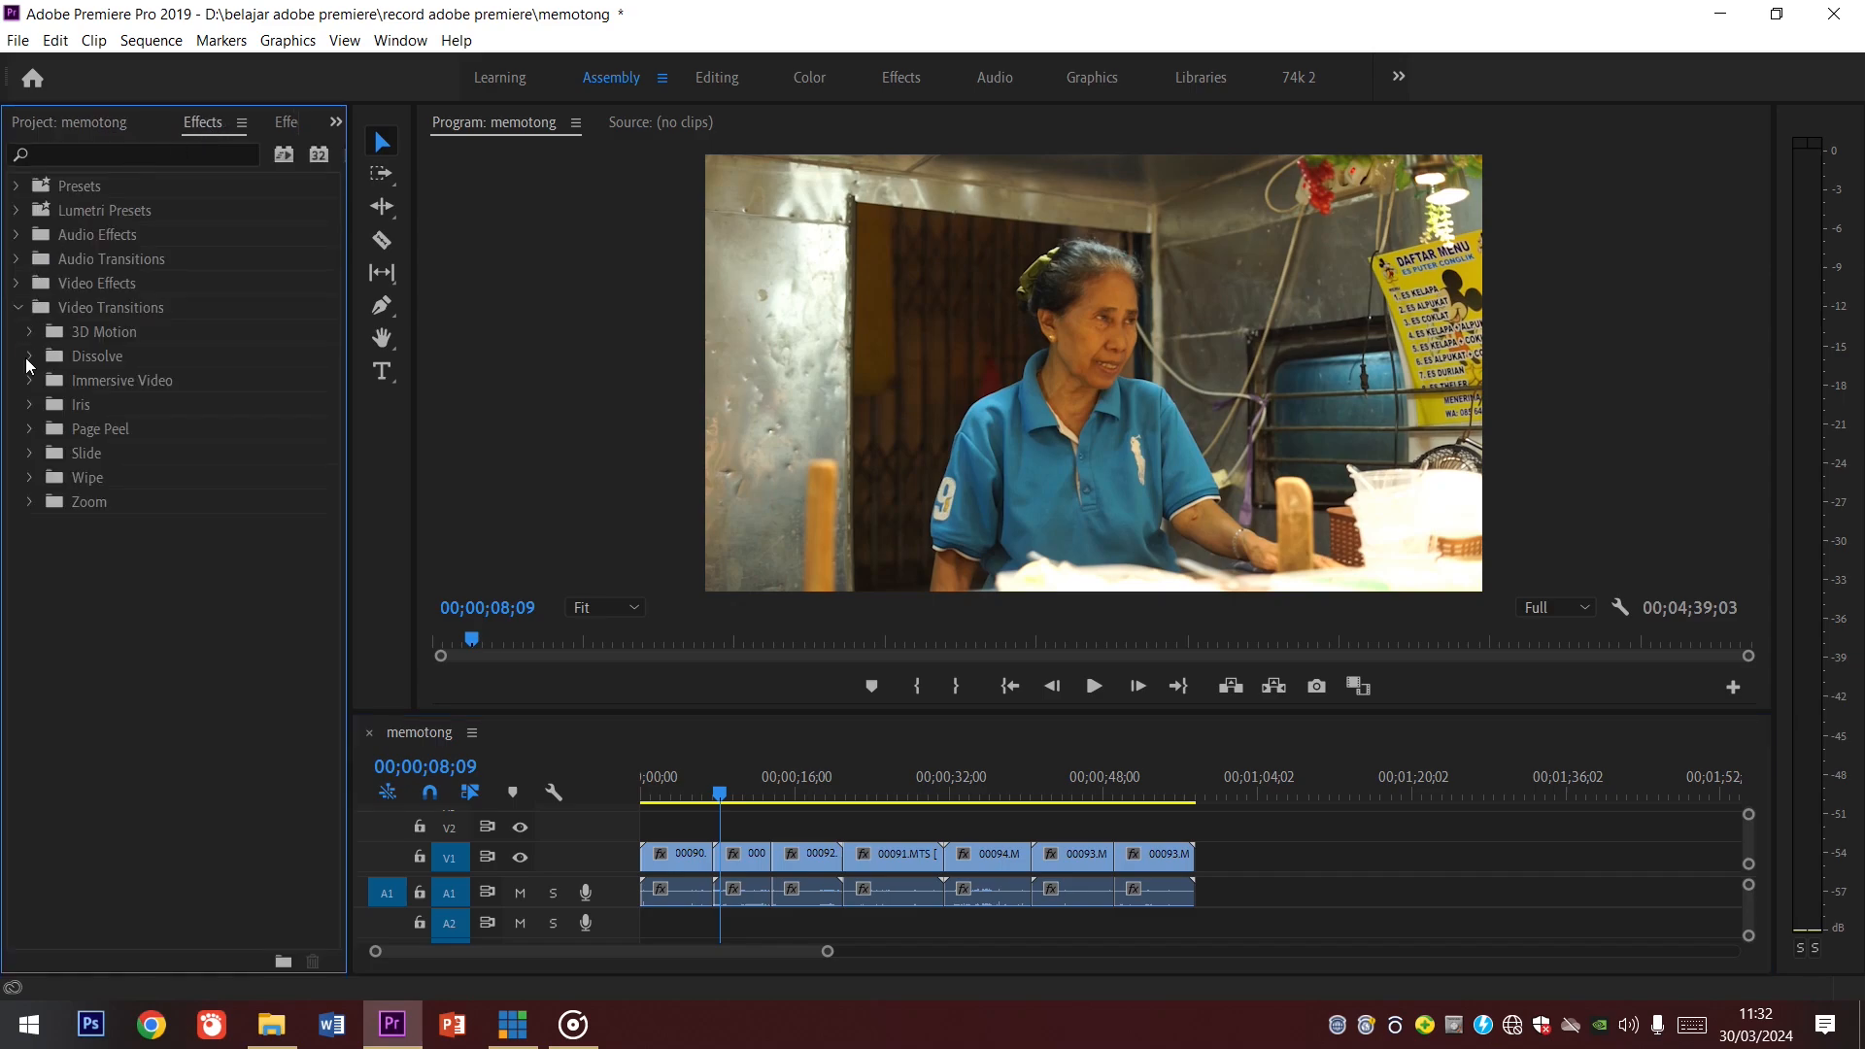
{"action": "left_click", "coordinate": [29, 358]}
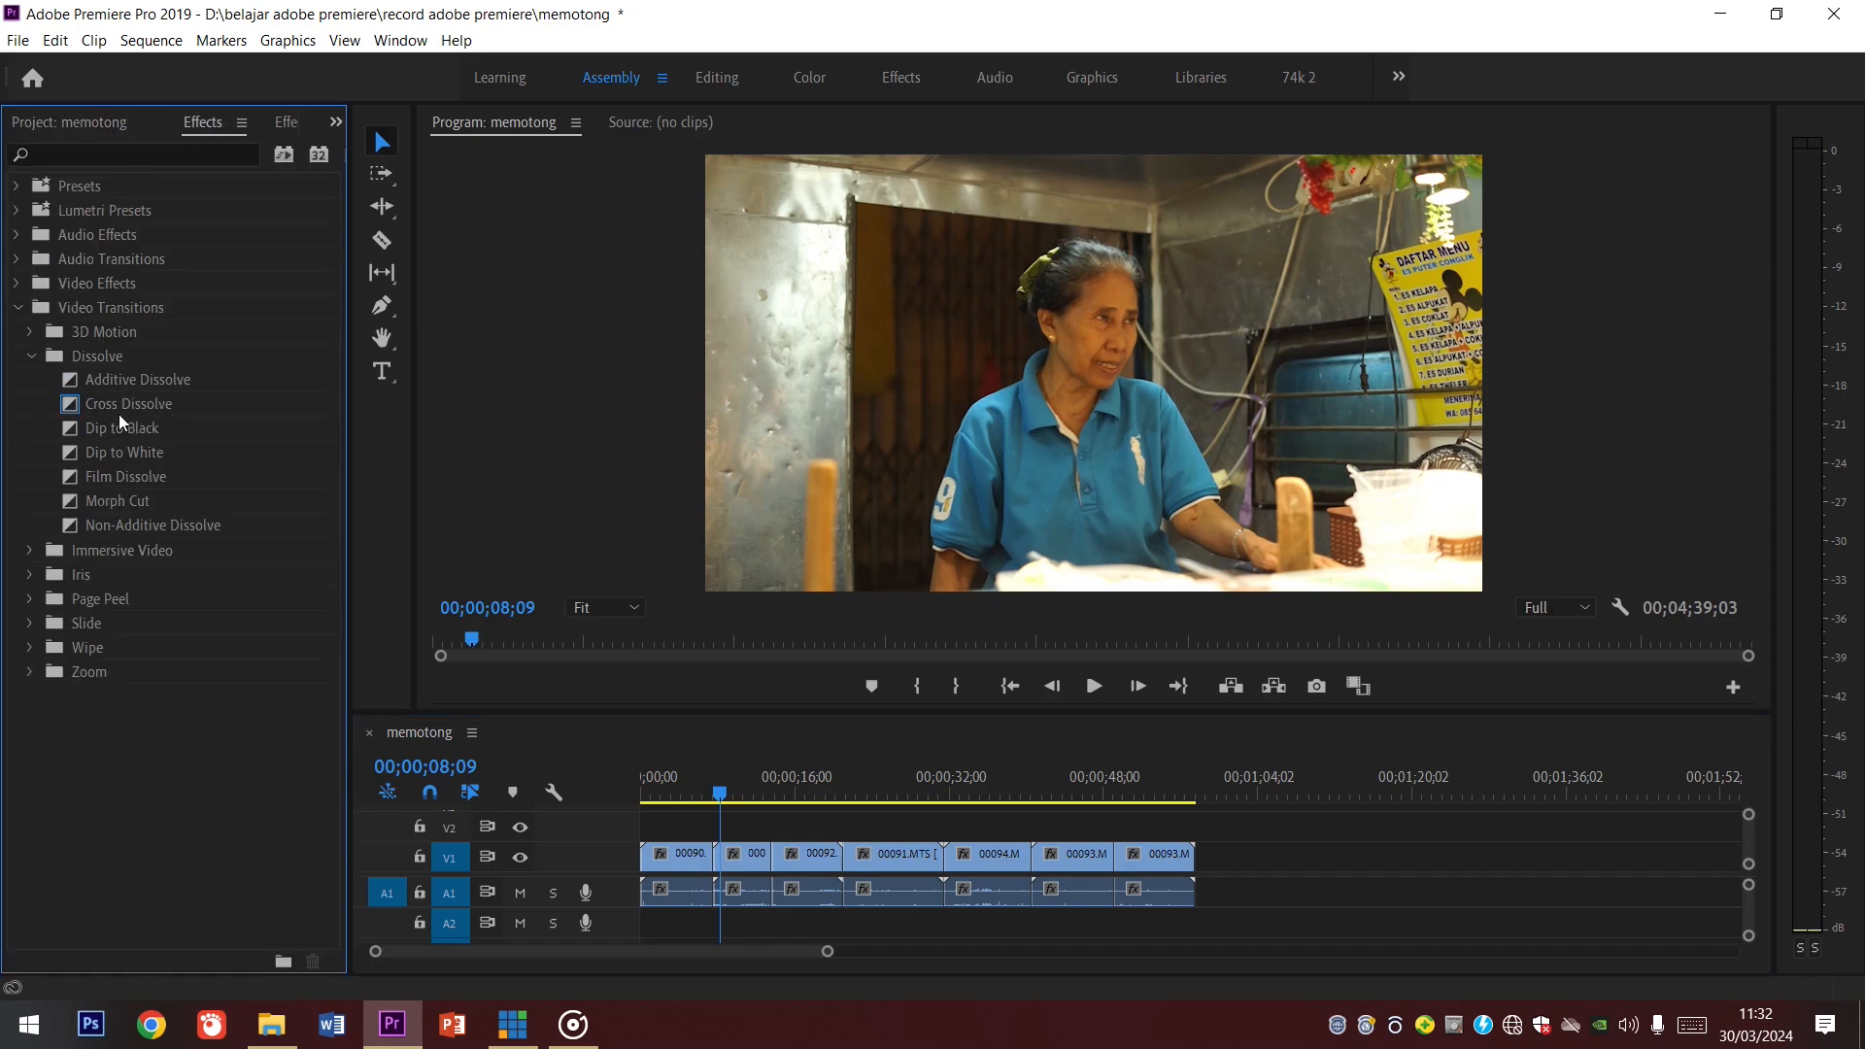
{"action": "left_click_drag", "start_coordinate": [120, 414], "coordinate": [719, 858]}
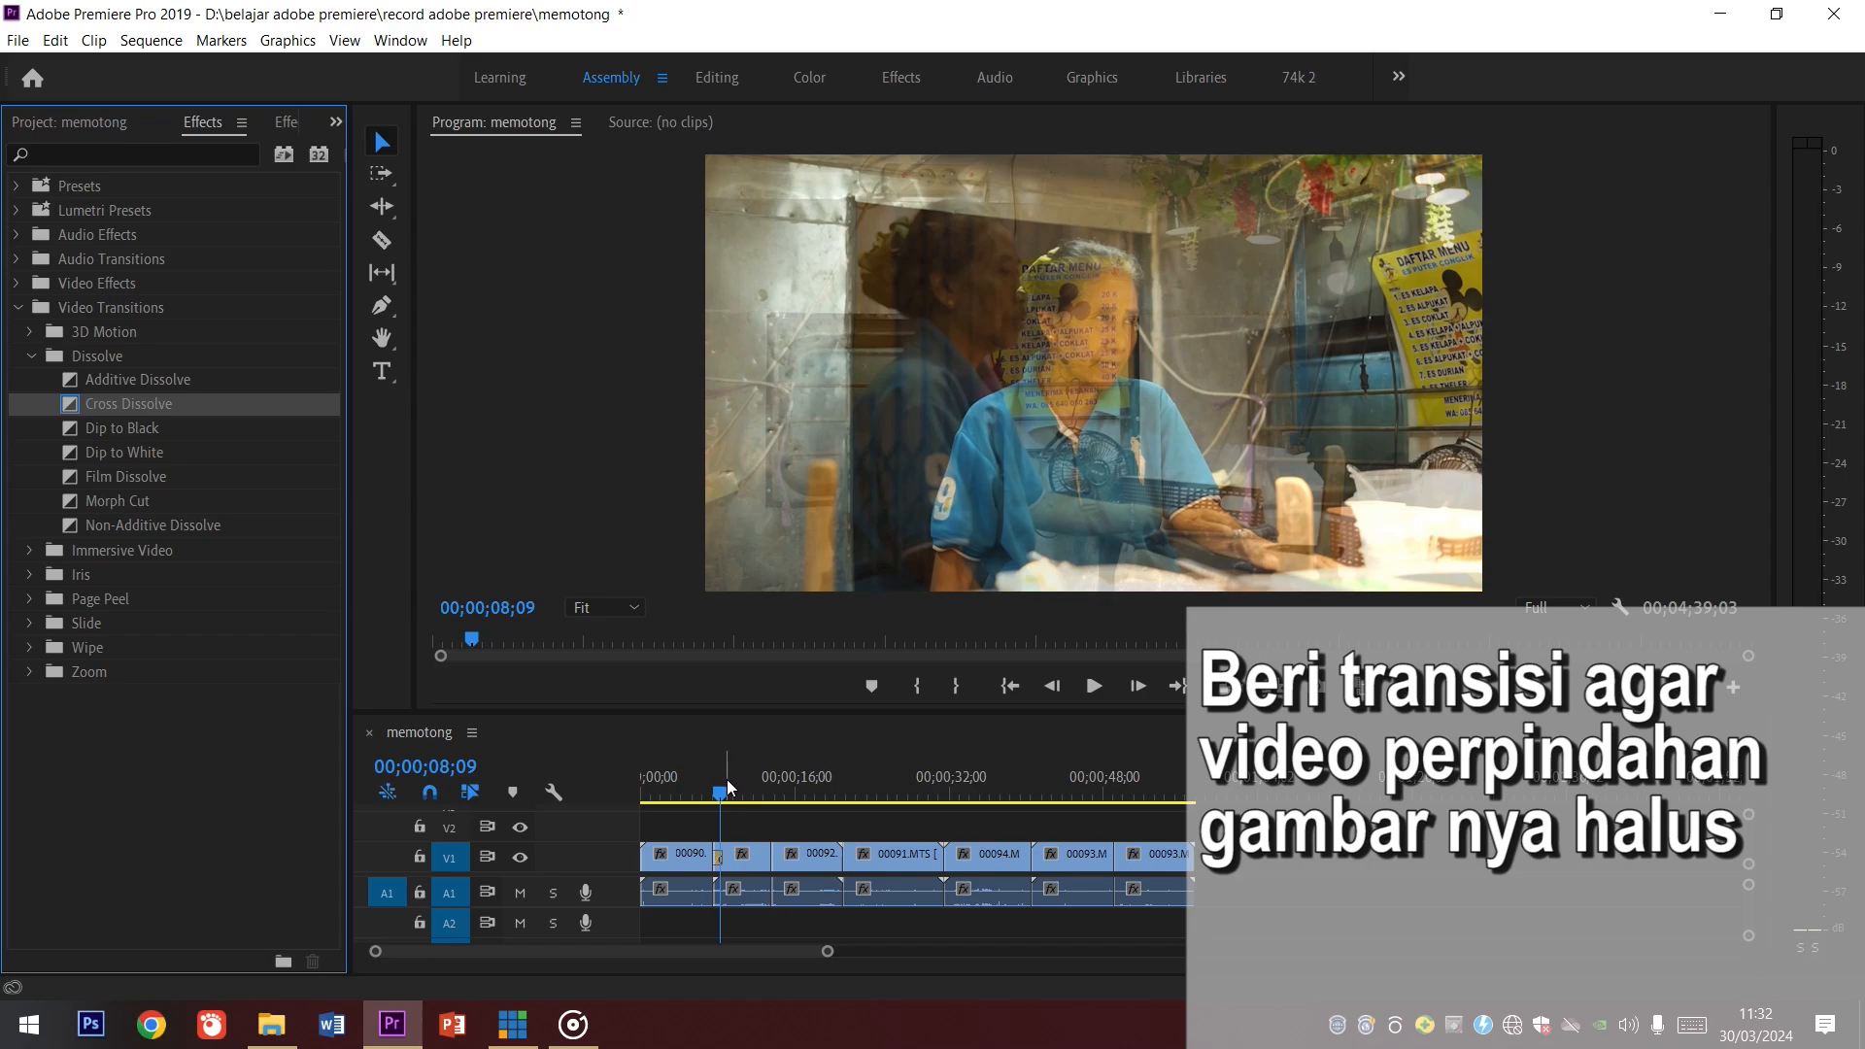
{"action": "left_click", "coordinate": [716, 789]}
{"action": "key", "text": "space"}
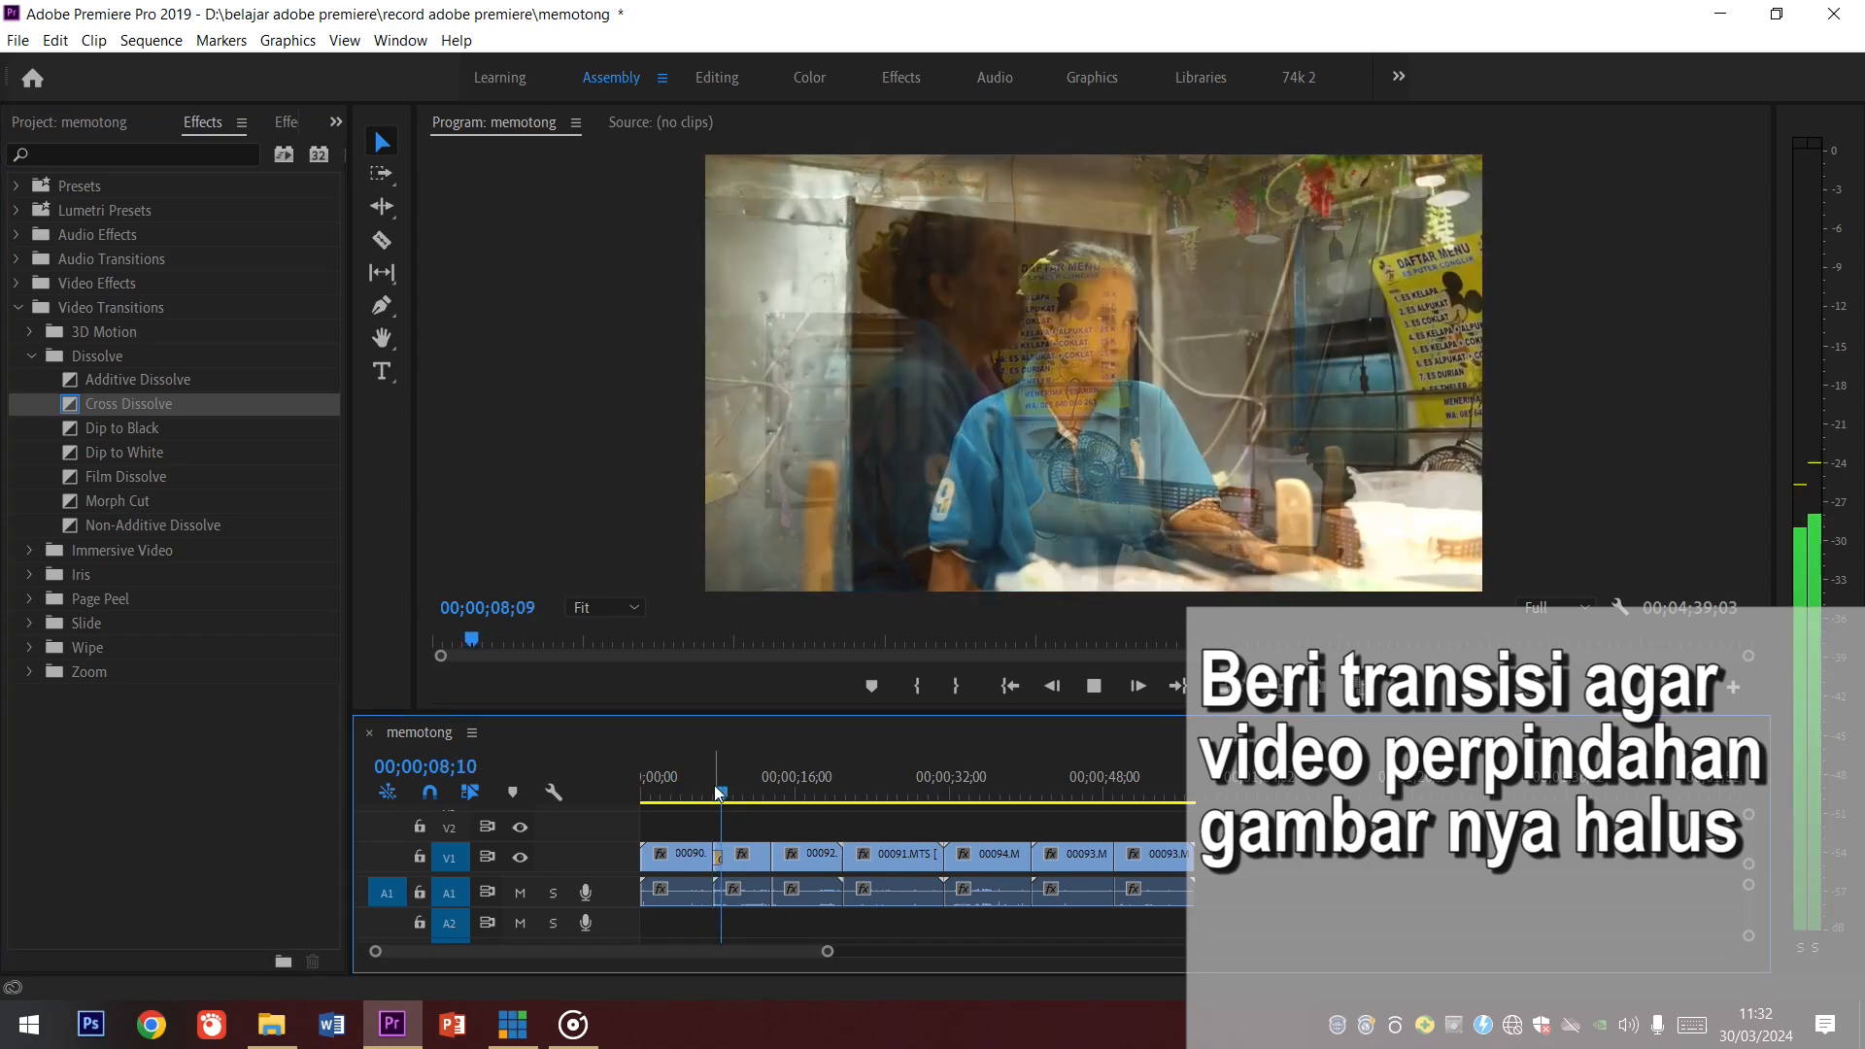
Step: Add Cross Dissolves at the cuts between clips 00092 and 00091 and between clips 00094 and 00093
{"action": "left_click_drag", "start_coordinate": [721, 789], "coordinate": [842, 794]}
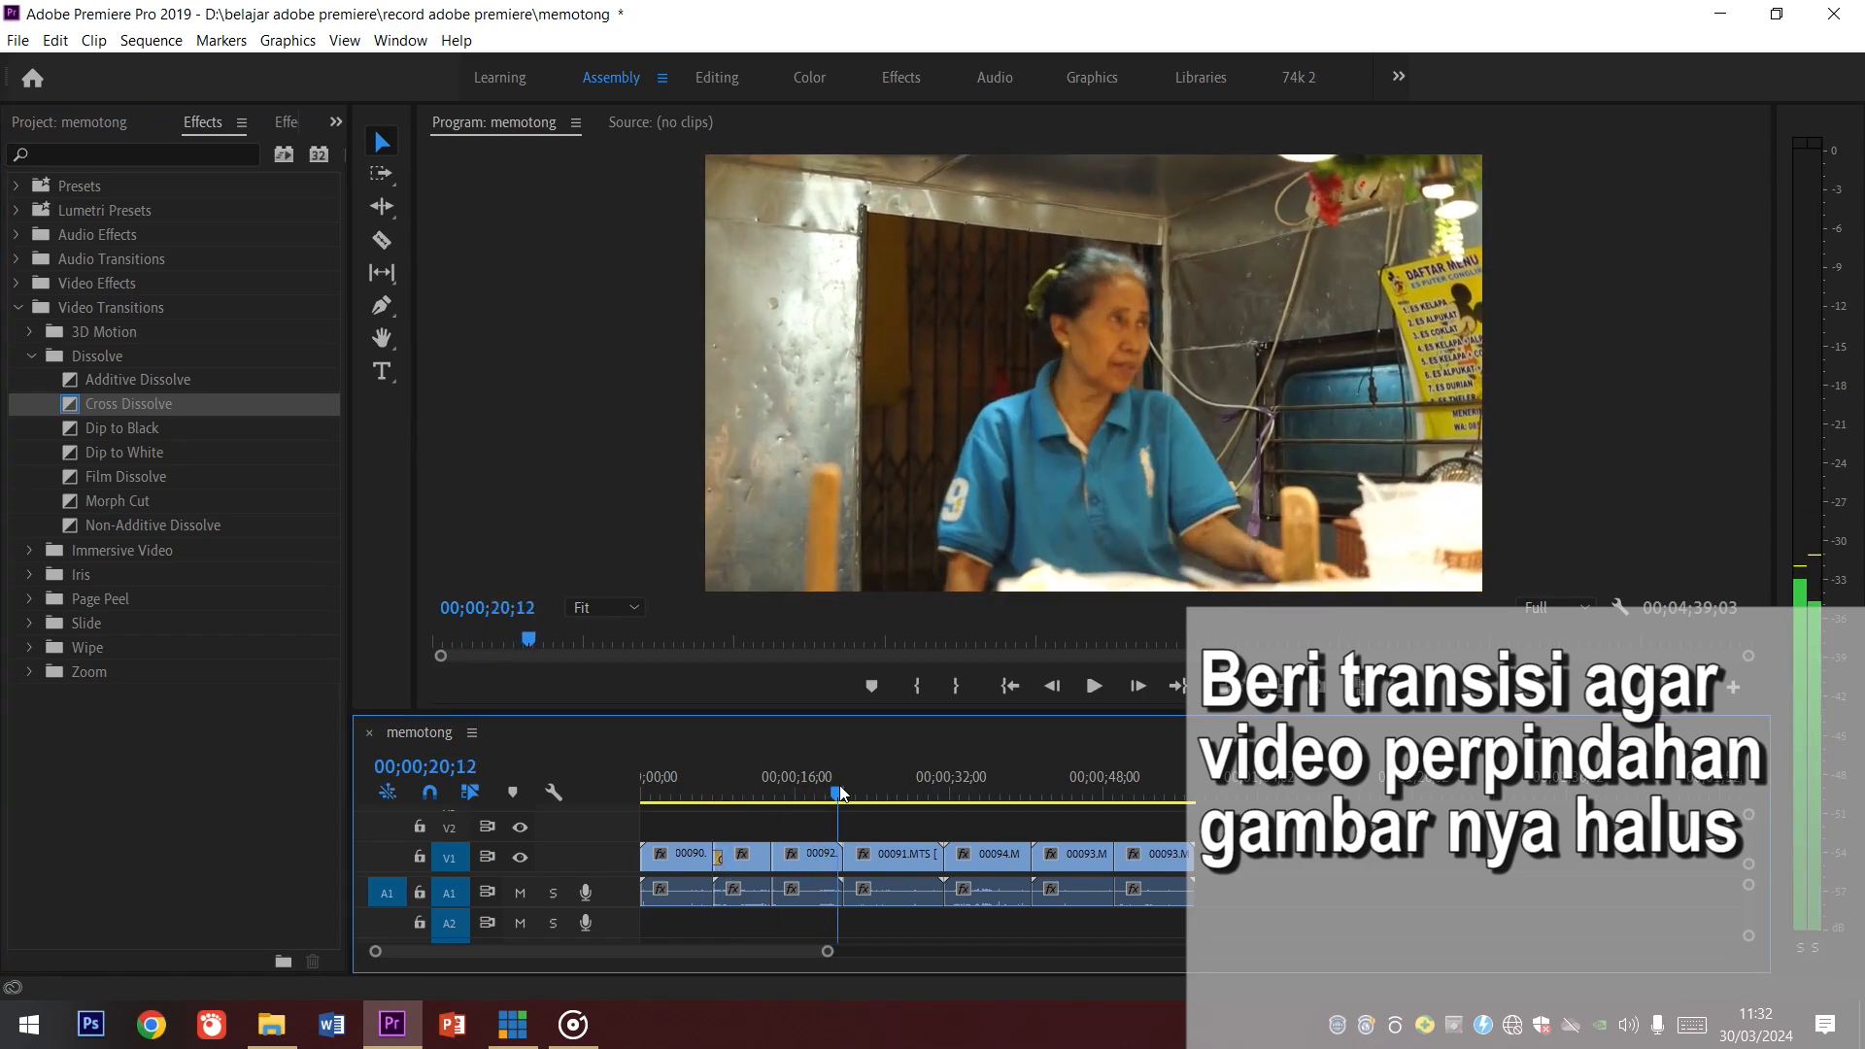
{"action": "mouse_move", "coordinate": [134, 402]}
{"action": "left_mouse_down"}
{"action": "mouse_move", "coordinate": [863, 829]}
{"action": "mouse_move", "coordinate": [860, 859]}
{"action": "left_mouse_up"}
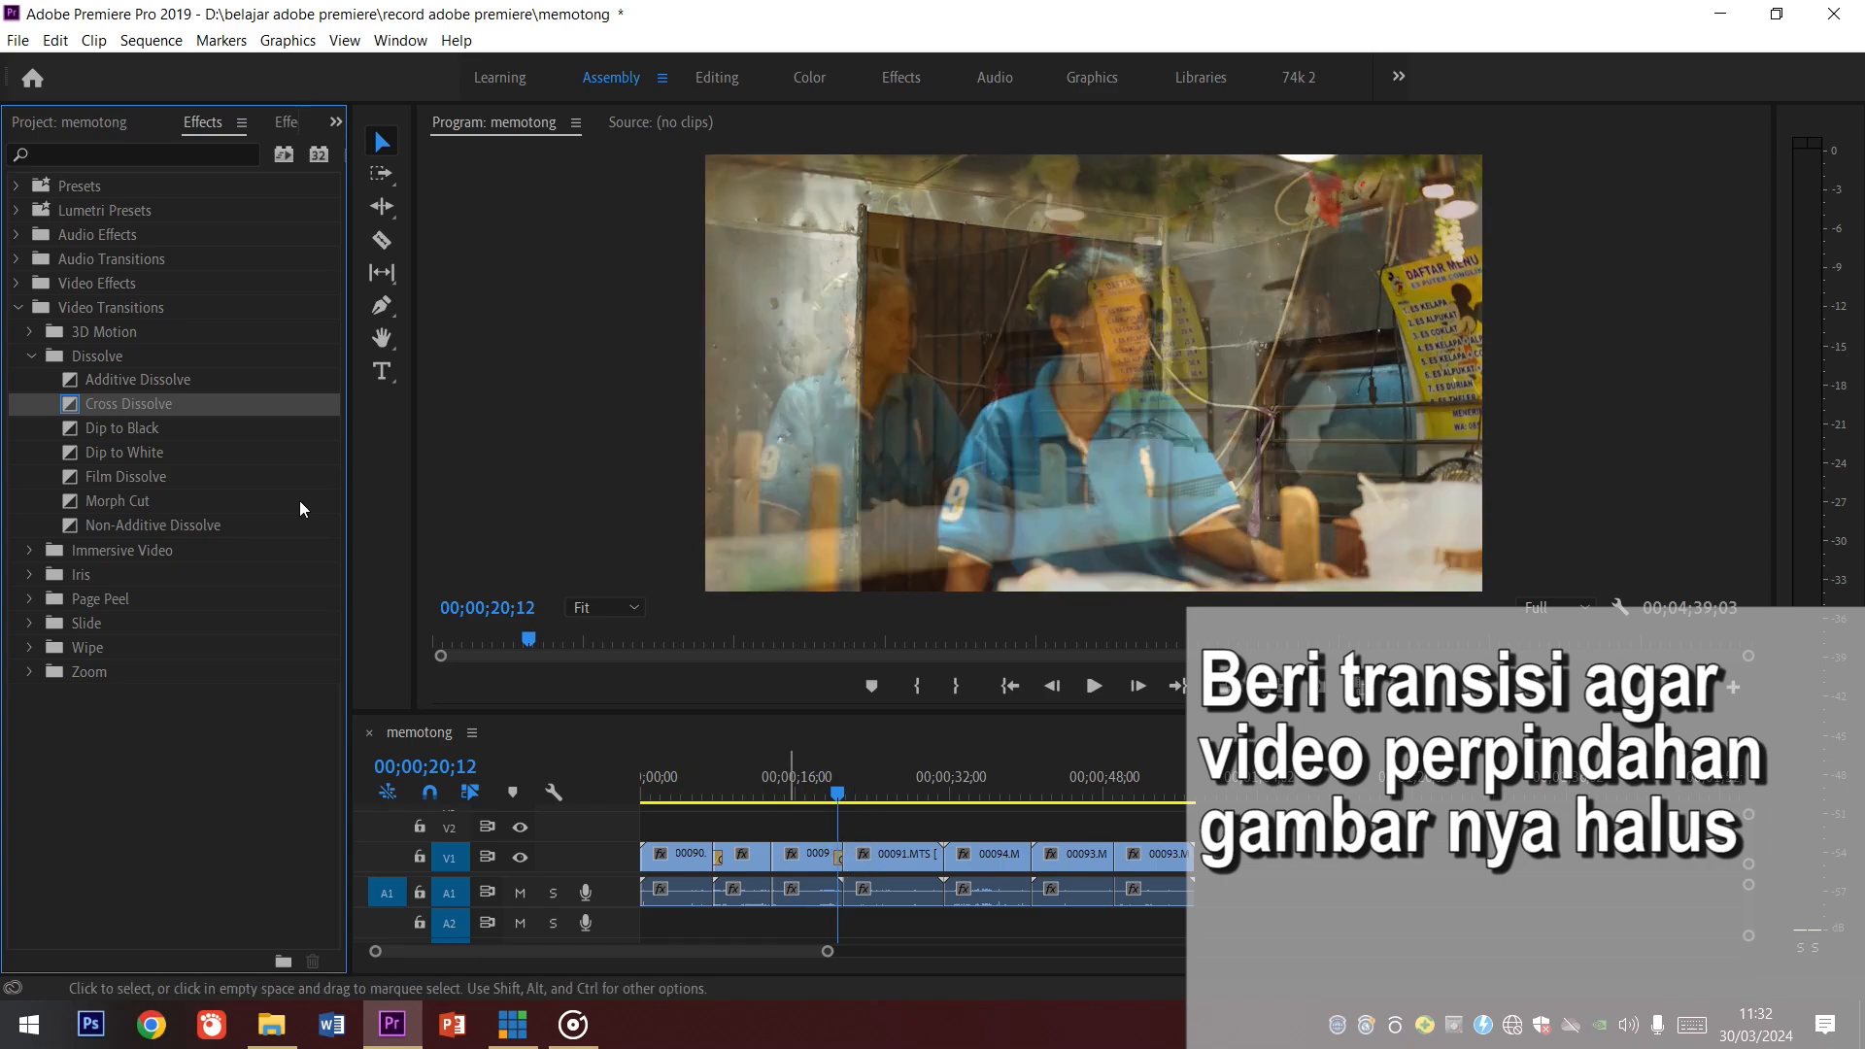
{"action": "mouse_move", "coordinate": [117, 404]}
{"action": "left_mouse_down"}
{"action": "mouse_move", "coordinate": [207, 466]}
{"action": "mouse_move", "coordinate": [1036, 855]}
{"action": "left_mouse_up"}
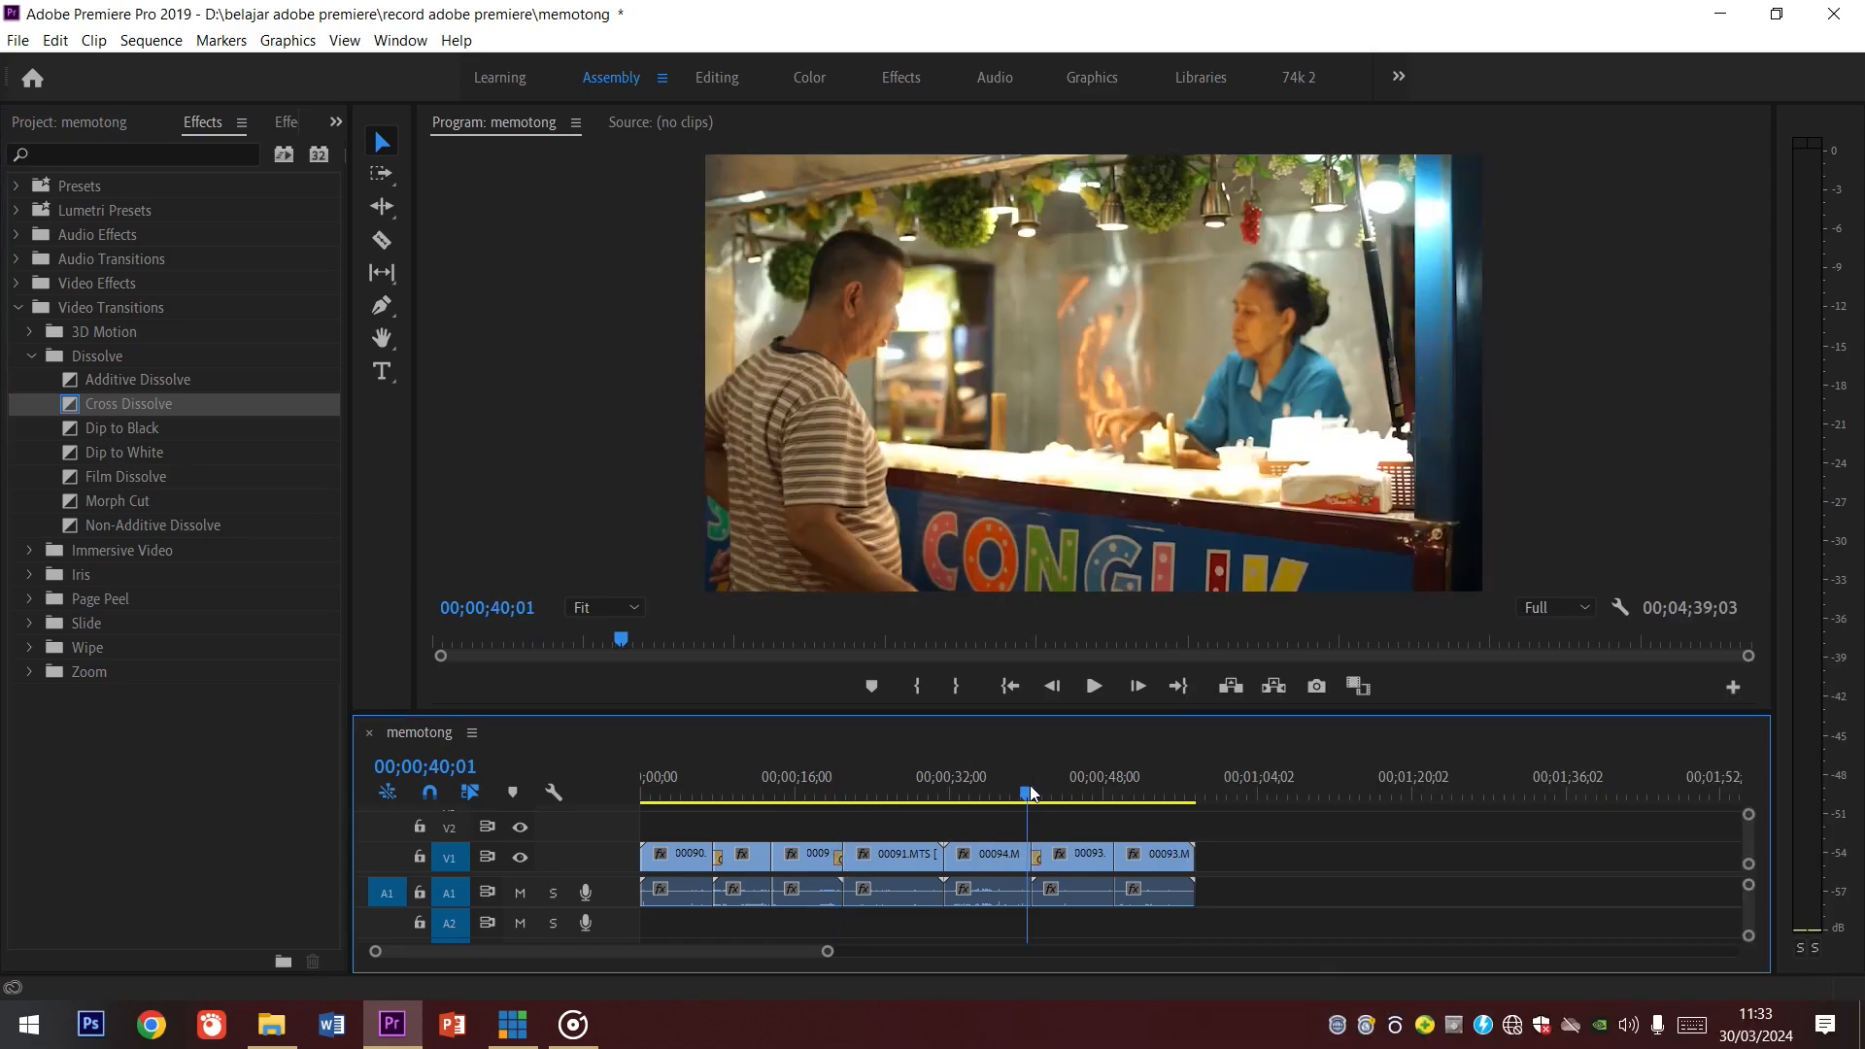
Step: Apply a Constant Power crossfade at the cut between the first two music pieces and play the audio
{"action": "key", "text": "minus"}
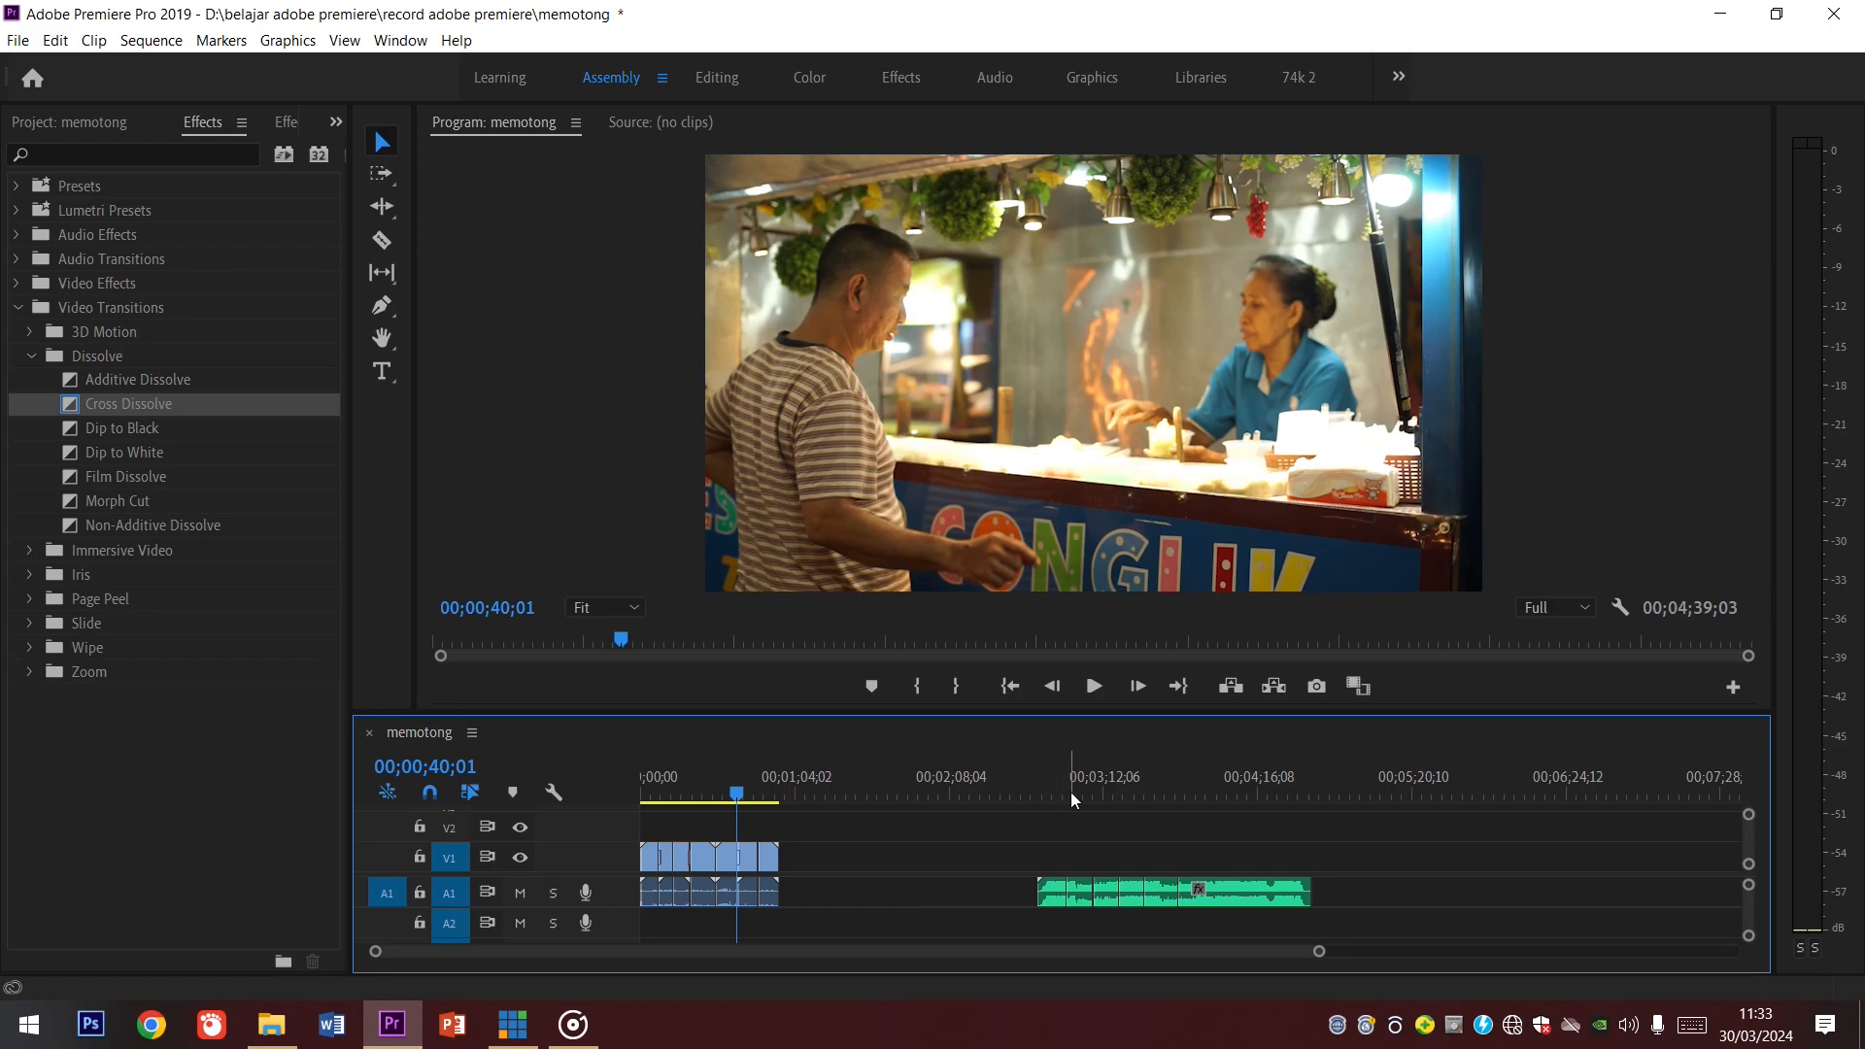
{"action": "left_click", "coordinate": [1070, 791]}
{"action": "key", "text": "equal"}
{"action": "key", "text": "equal"}
{"action": "key", "text": "equal"}
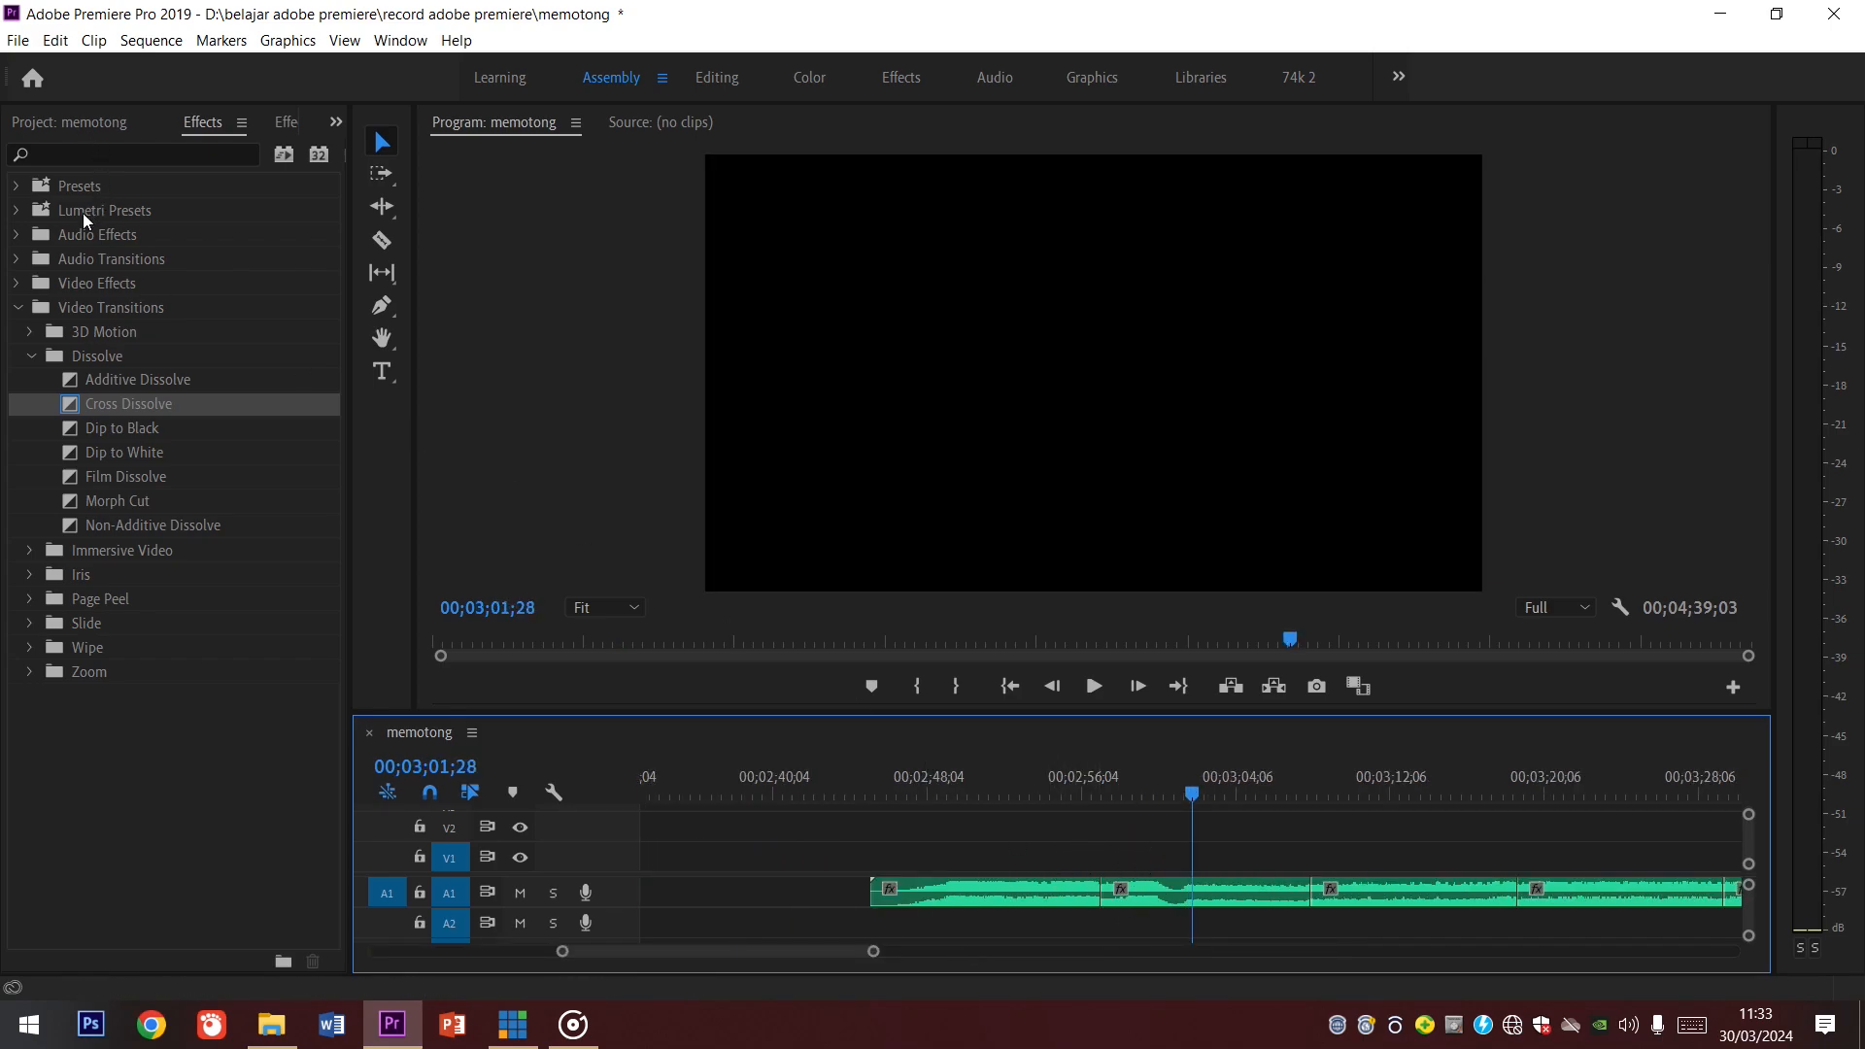
{"action": "left_click", "coordinate": [18, 261]}
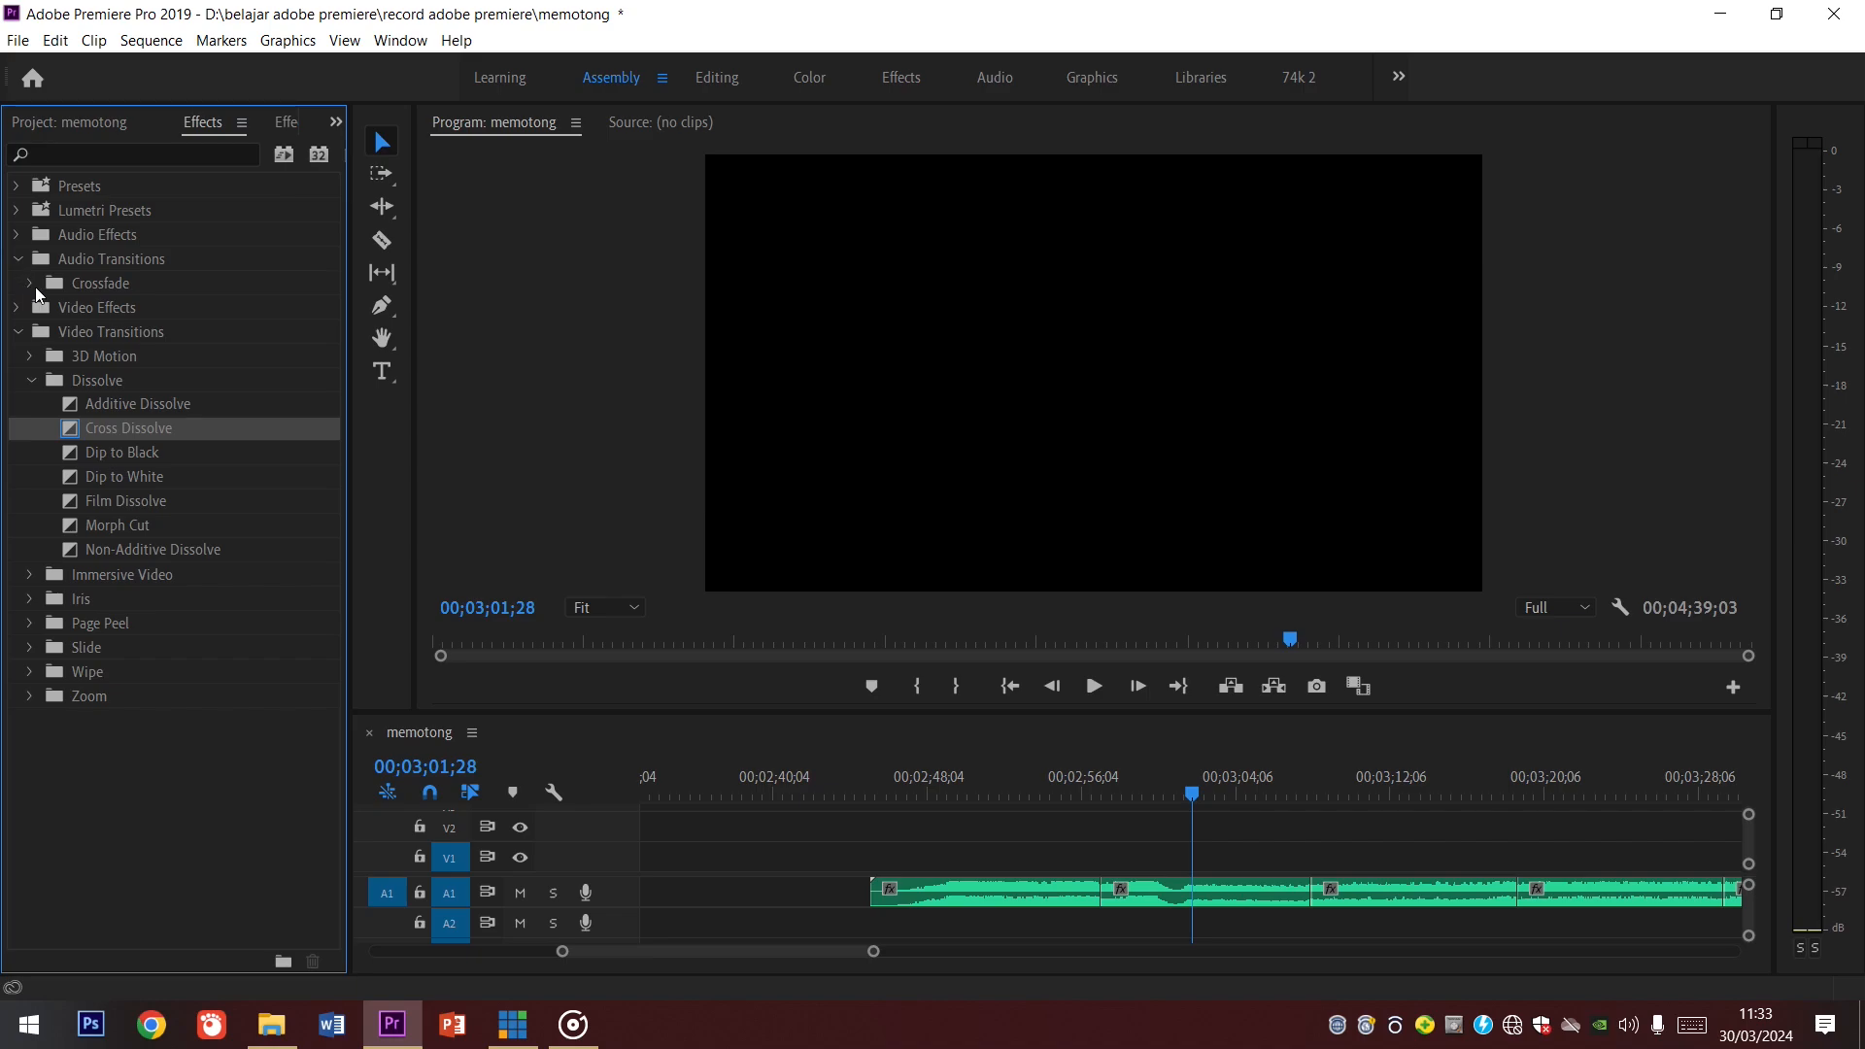
{"action": "left_click", "coordinate": [30, 284]}
{"action": "left_click_drag", "start_coordinate": [134, 332], "coordinate": [1098, 884]}
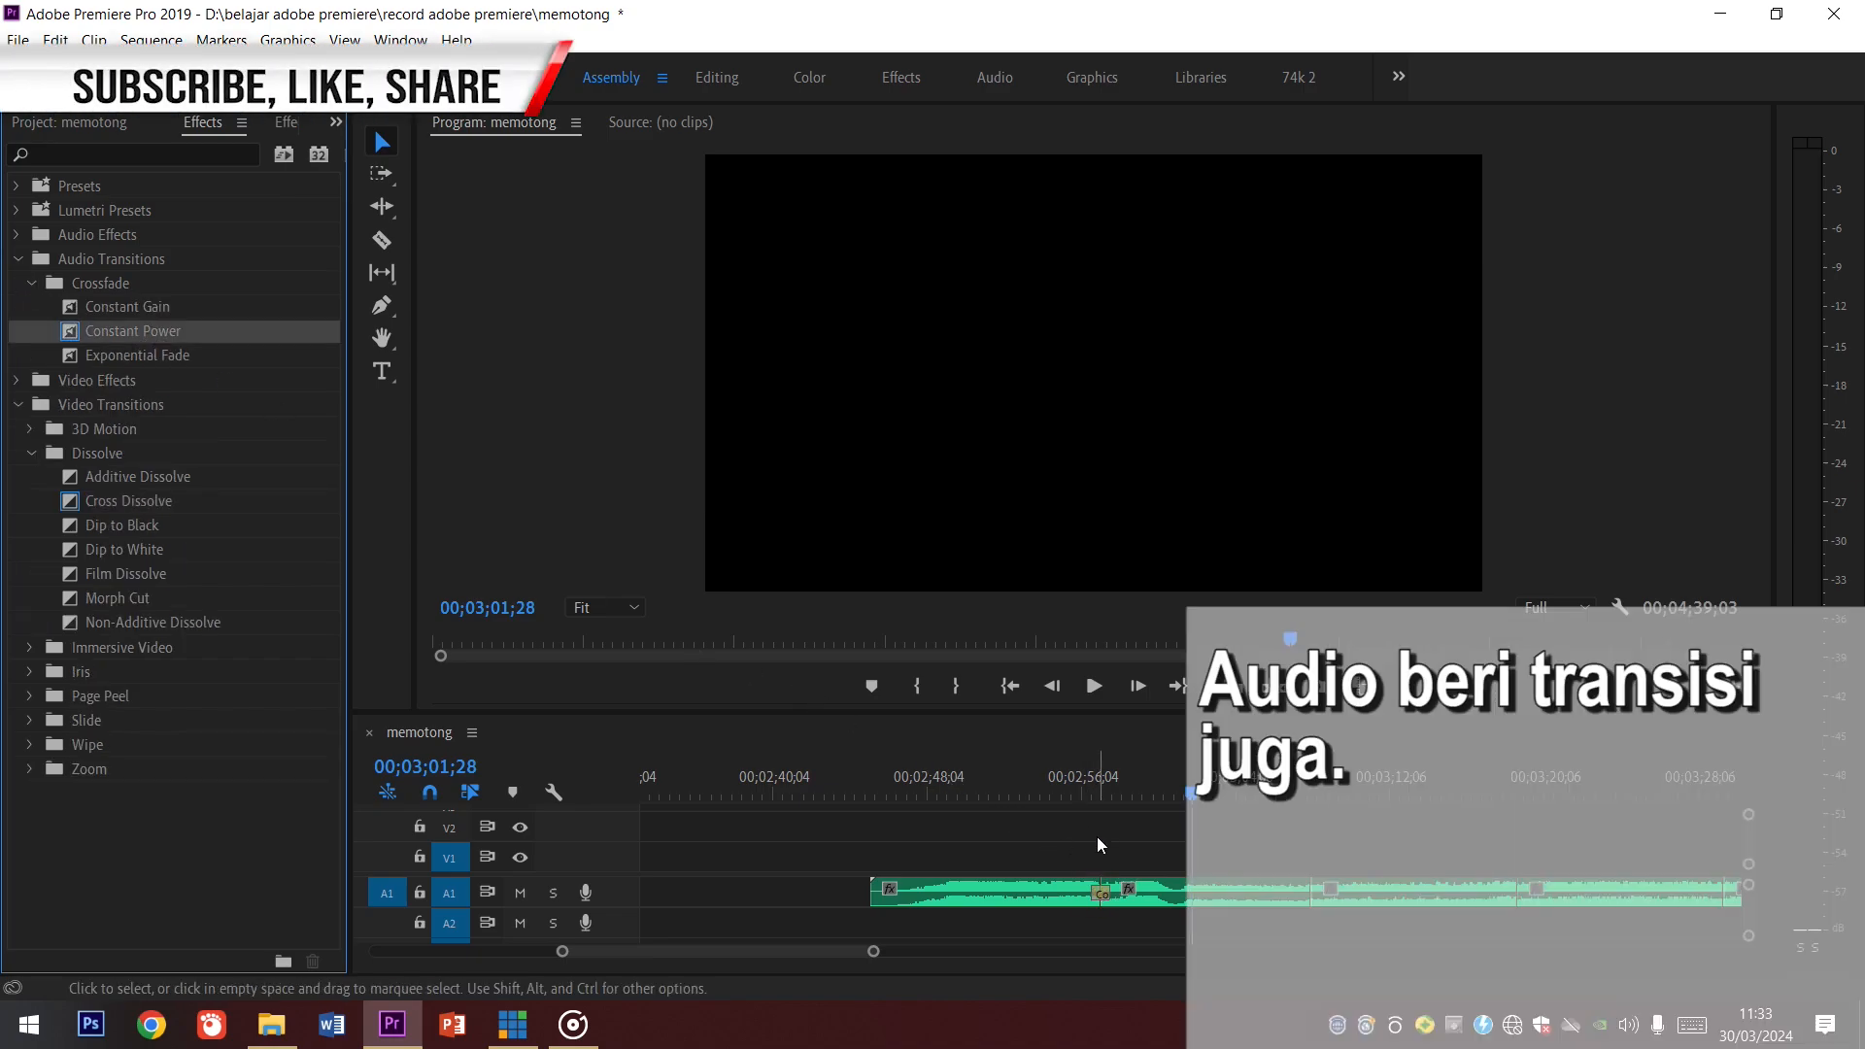
{"action": "left_click", "coordinate": [1081, 787]}
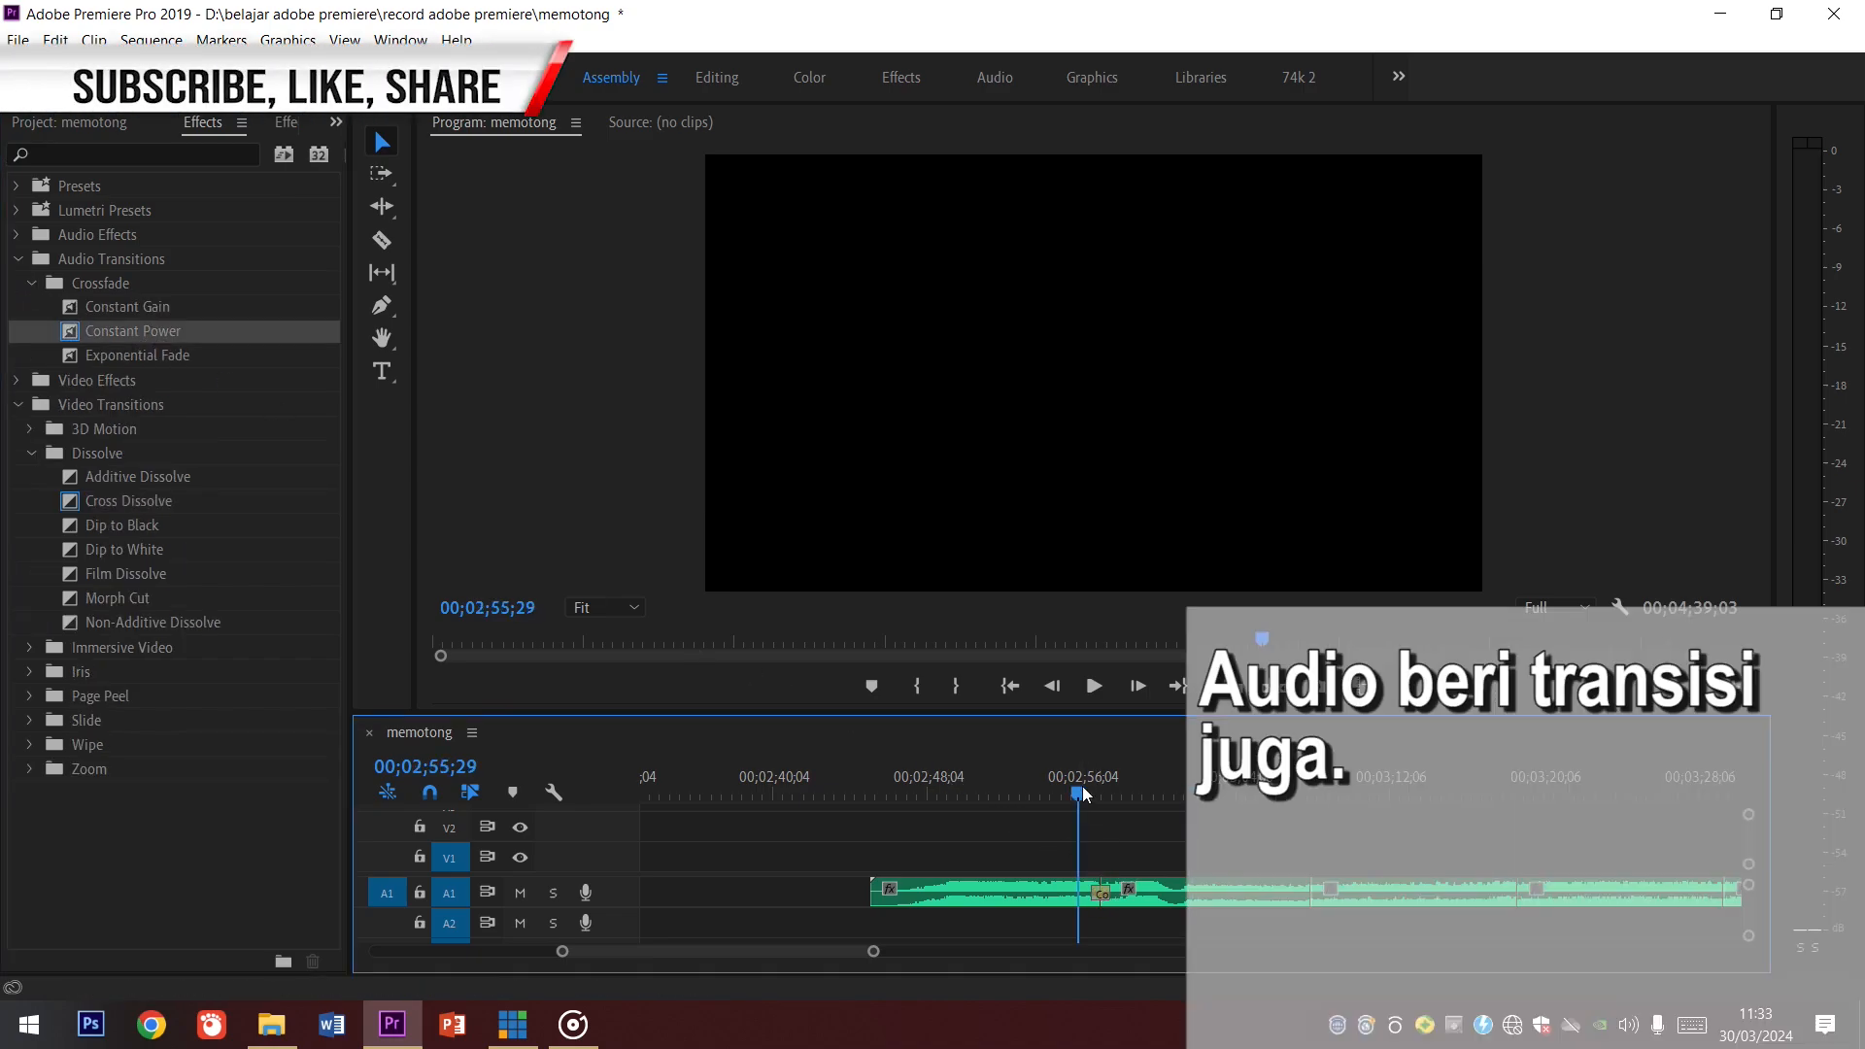
{"action": "left_click", "coordinate": [1154, 785]}
{"action": "key", "text": "space"}
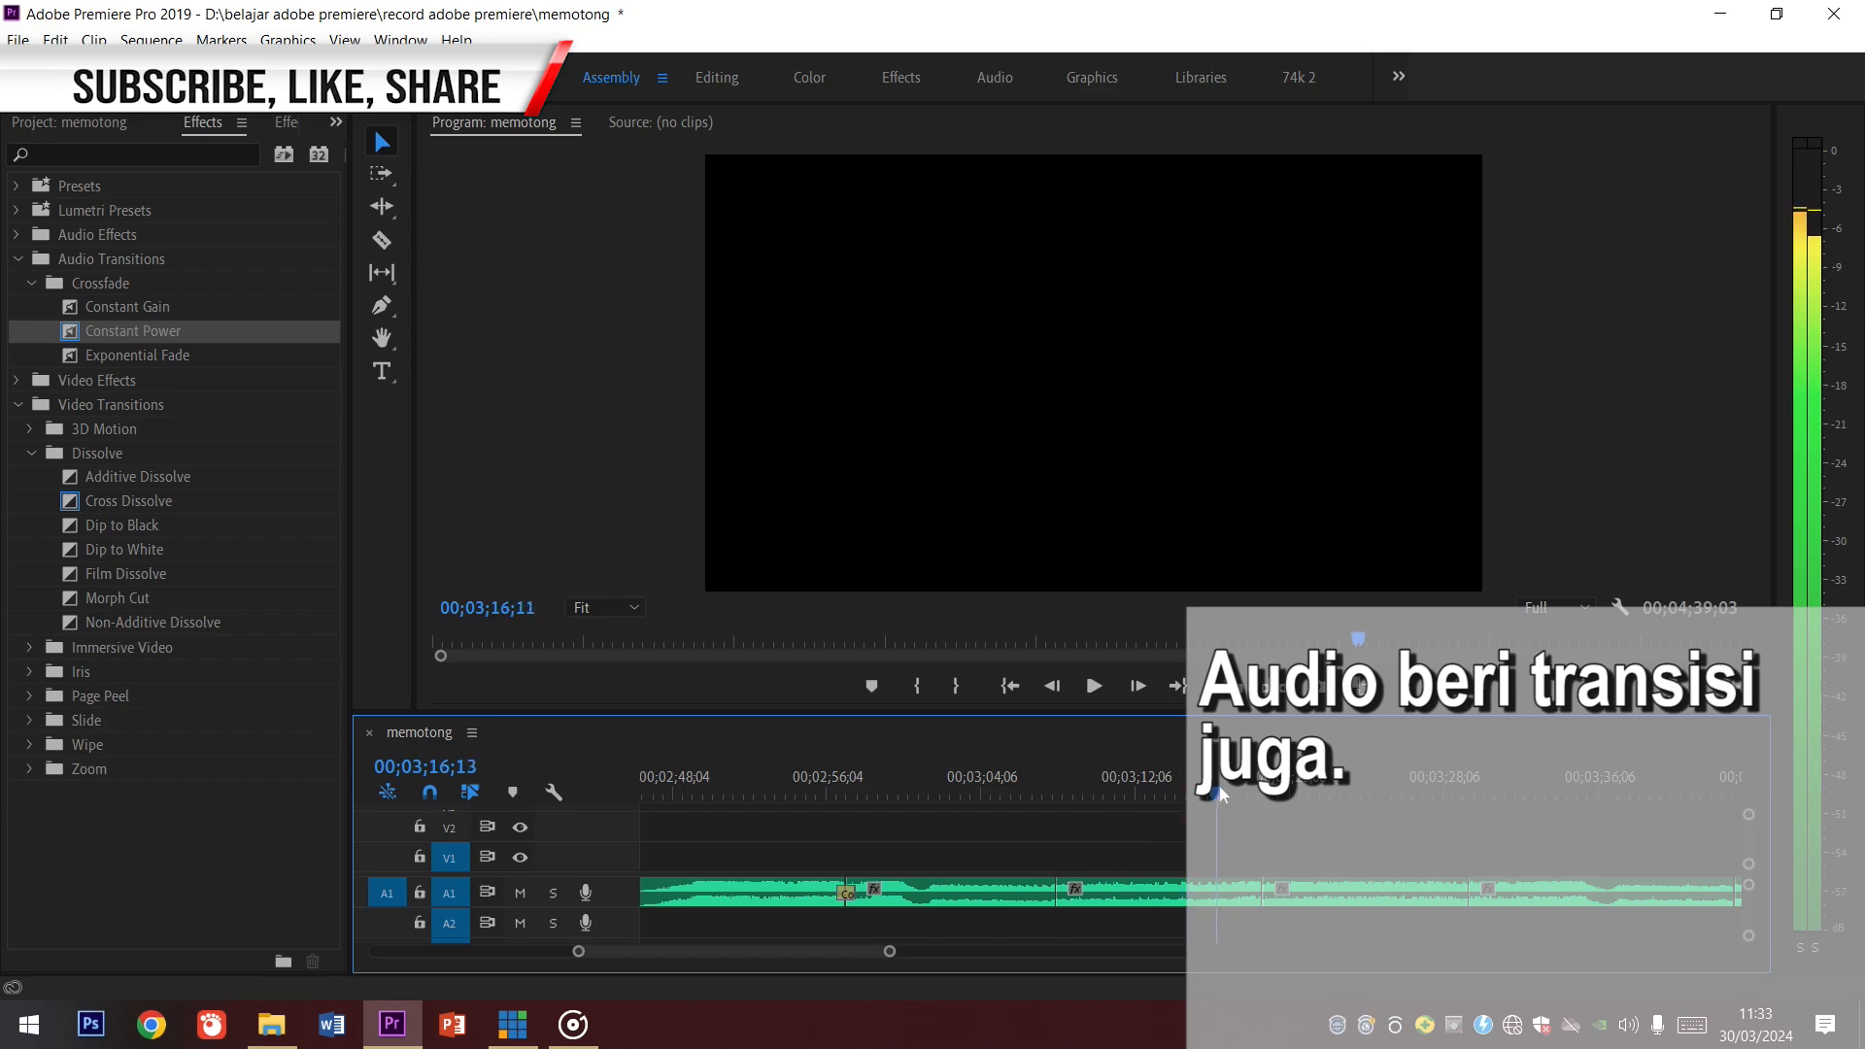
Step: Add Constant Power crossfades at the third cut and the last cut of the music on A1
{"action": "left_click_drag", "start_coordinate": [150, 335], "coordinate": [1221, 835]}
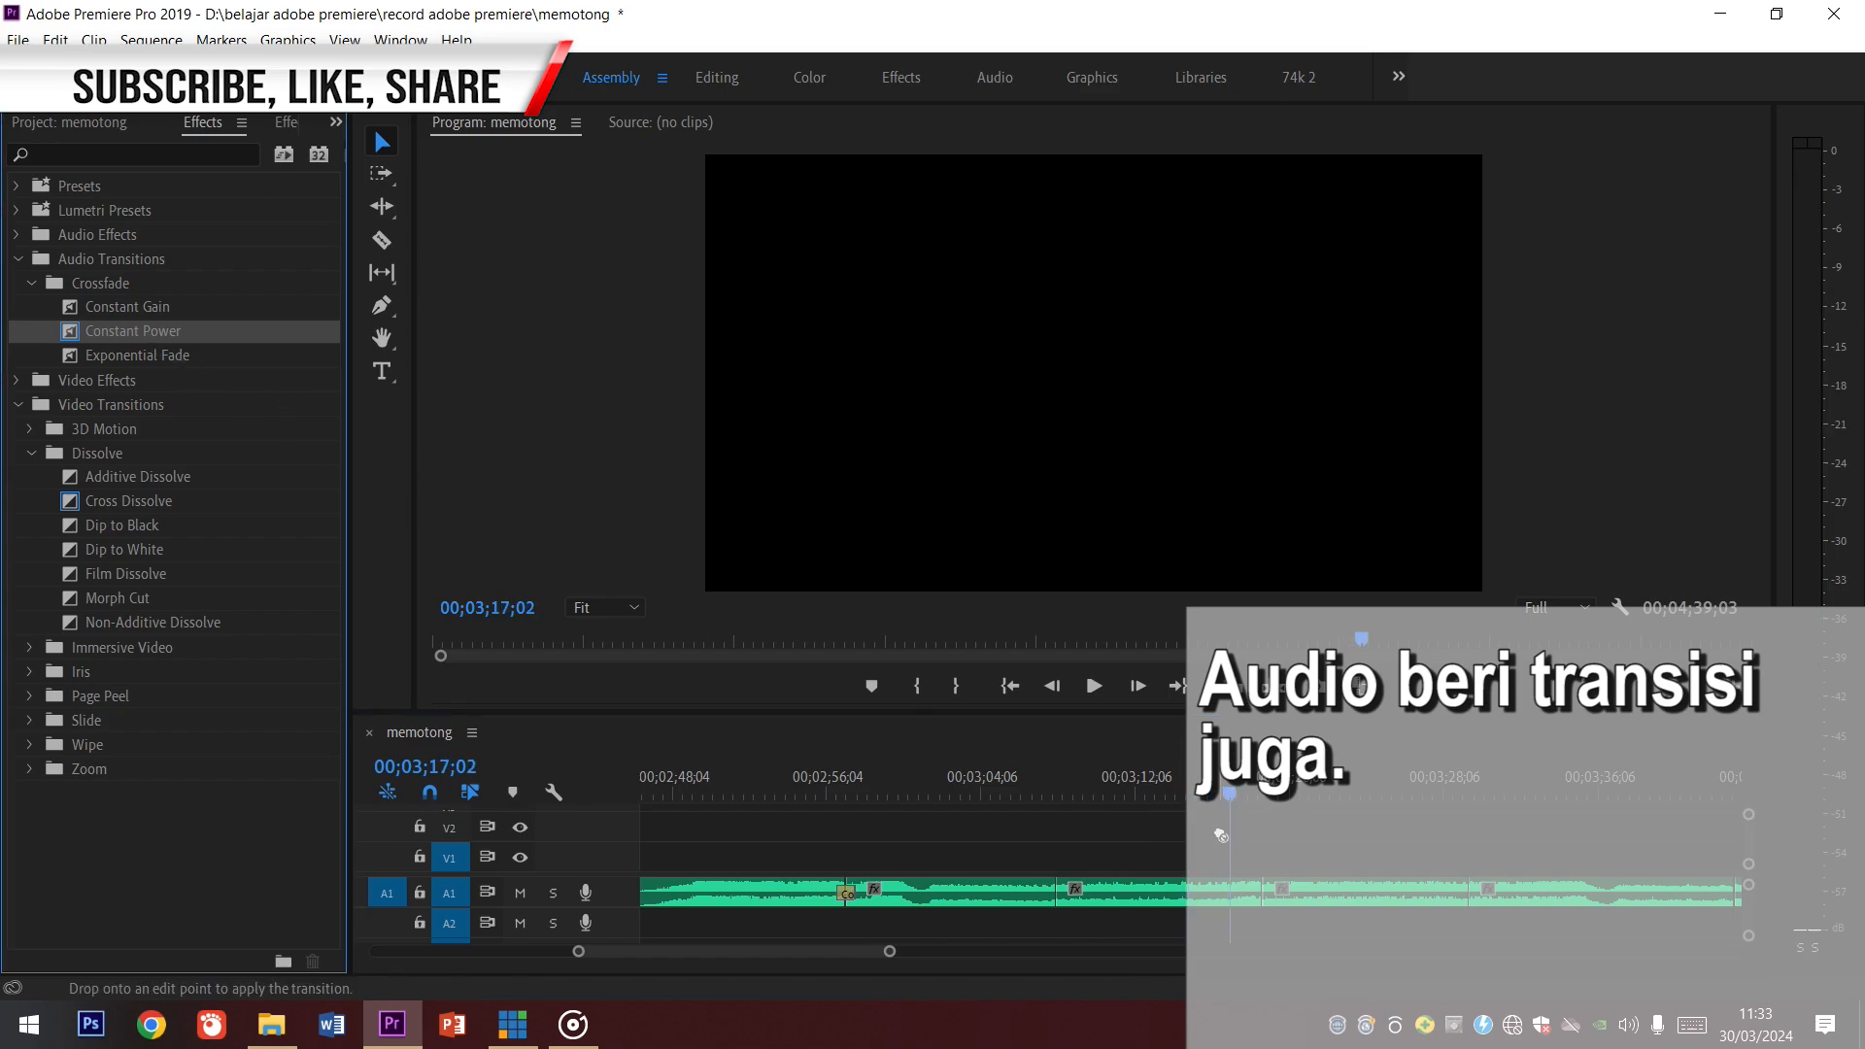
{"action": "left_click_drag", "start_coordinate": [1274, 892], "coordinate": [1272, 892]}
{"action": "scroll", "coordinate": [1313, 853], "scroll_direction": "down", "scroll_amount": 1}
{"action": "key", "text": "minus"}
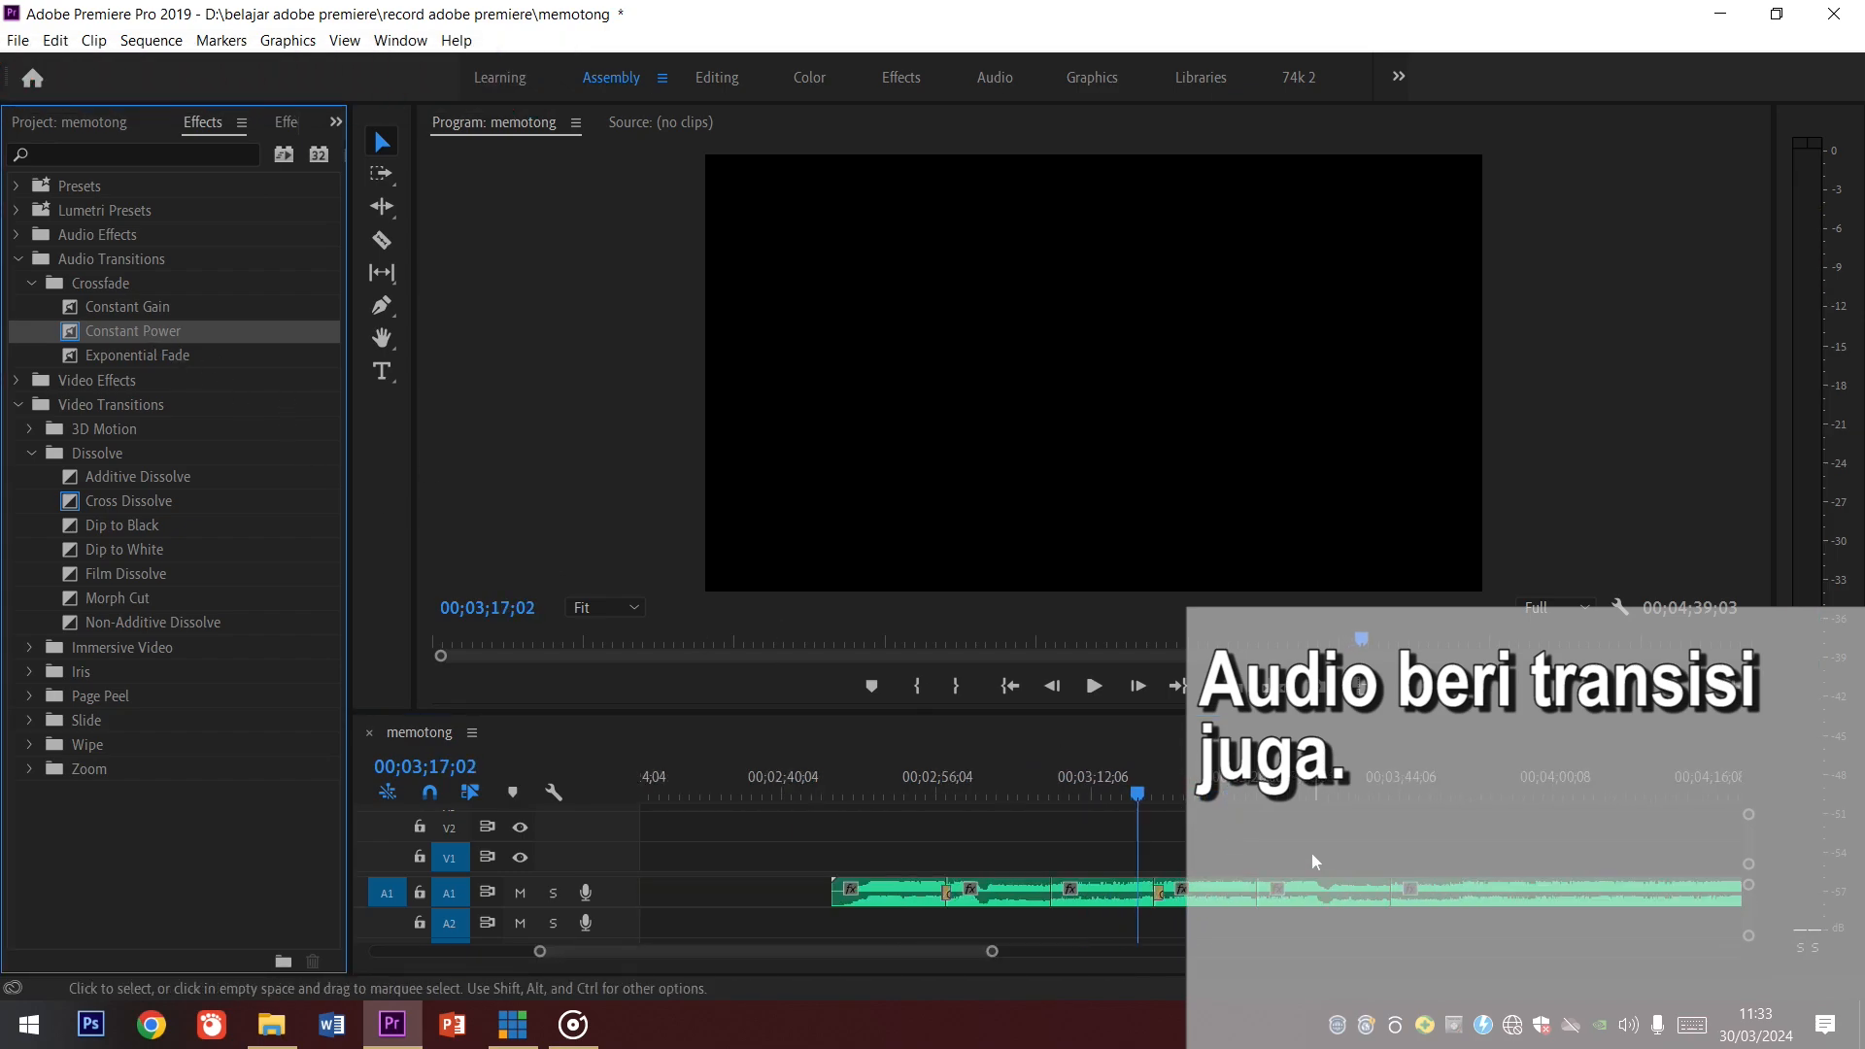
{"action": "scroll", "coordinate": [1311, 853], "scroll_direction": "down", "scroll_amount": 1}
{"action": "scroll", "coordinate": [1312, 855], "scroll_direction": "down", "scroll_amount": 1}
{"action": "left_click", "coordinate": [1201, 792]}
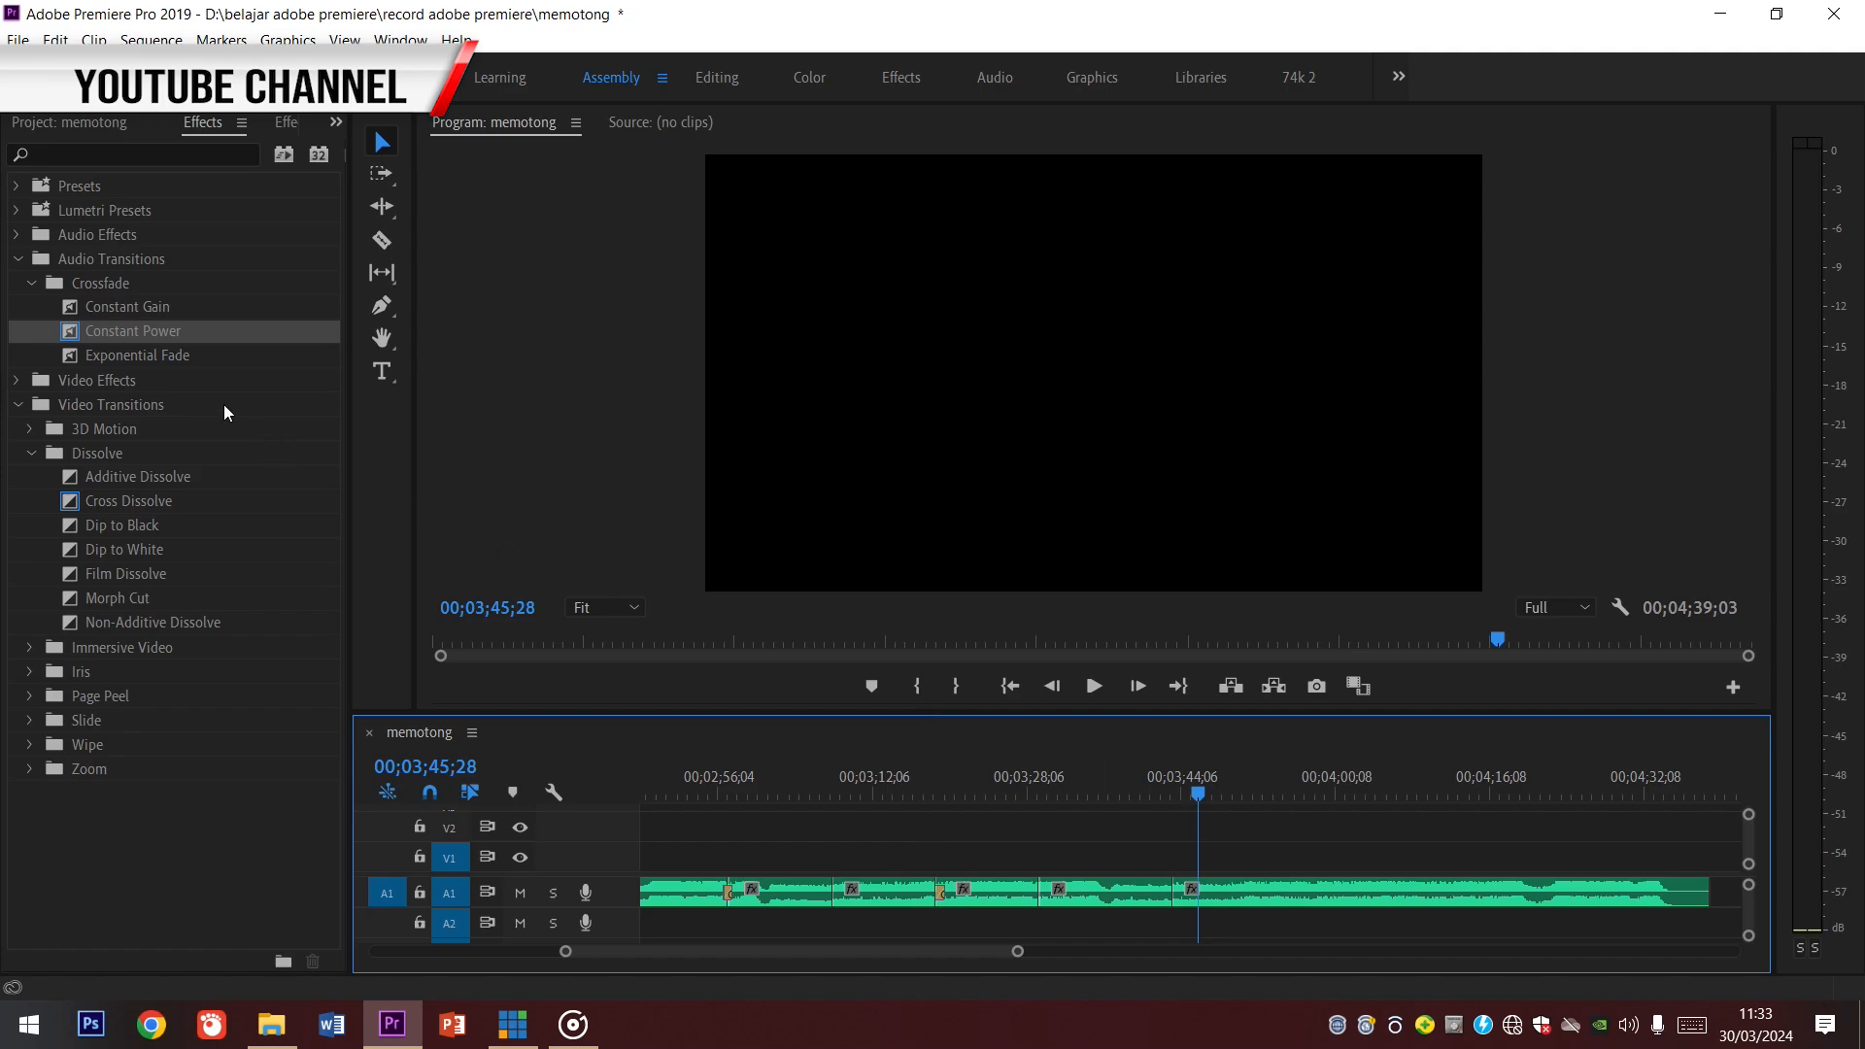
{"action": "left_click_drag", "start_coordinate": [155, 330], "coordinate": [1182, 902]}
{"action": "key", "text": "minus"}
{"action": "key", "text": "minus"}
{"action": "key", "text": "minus"}
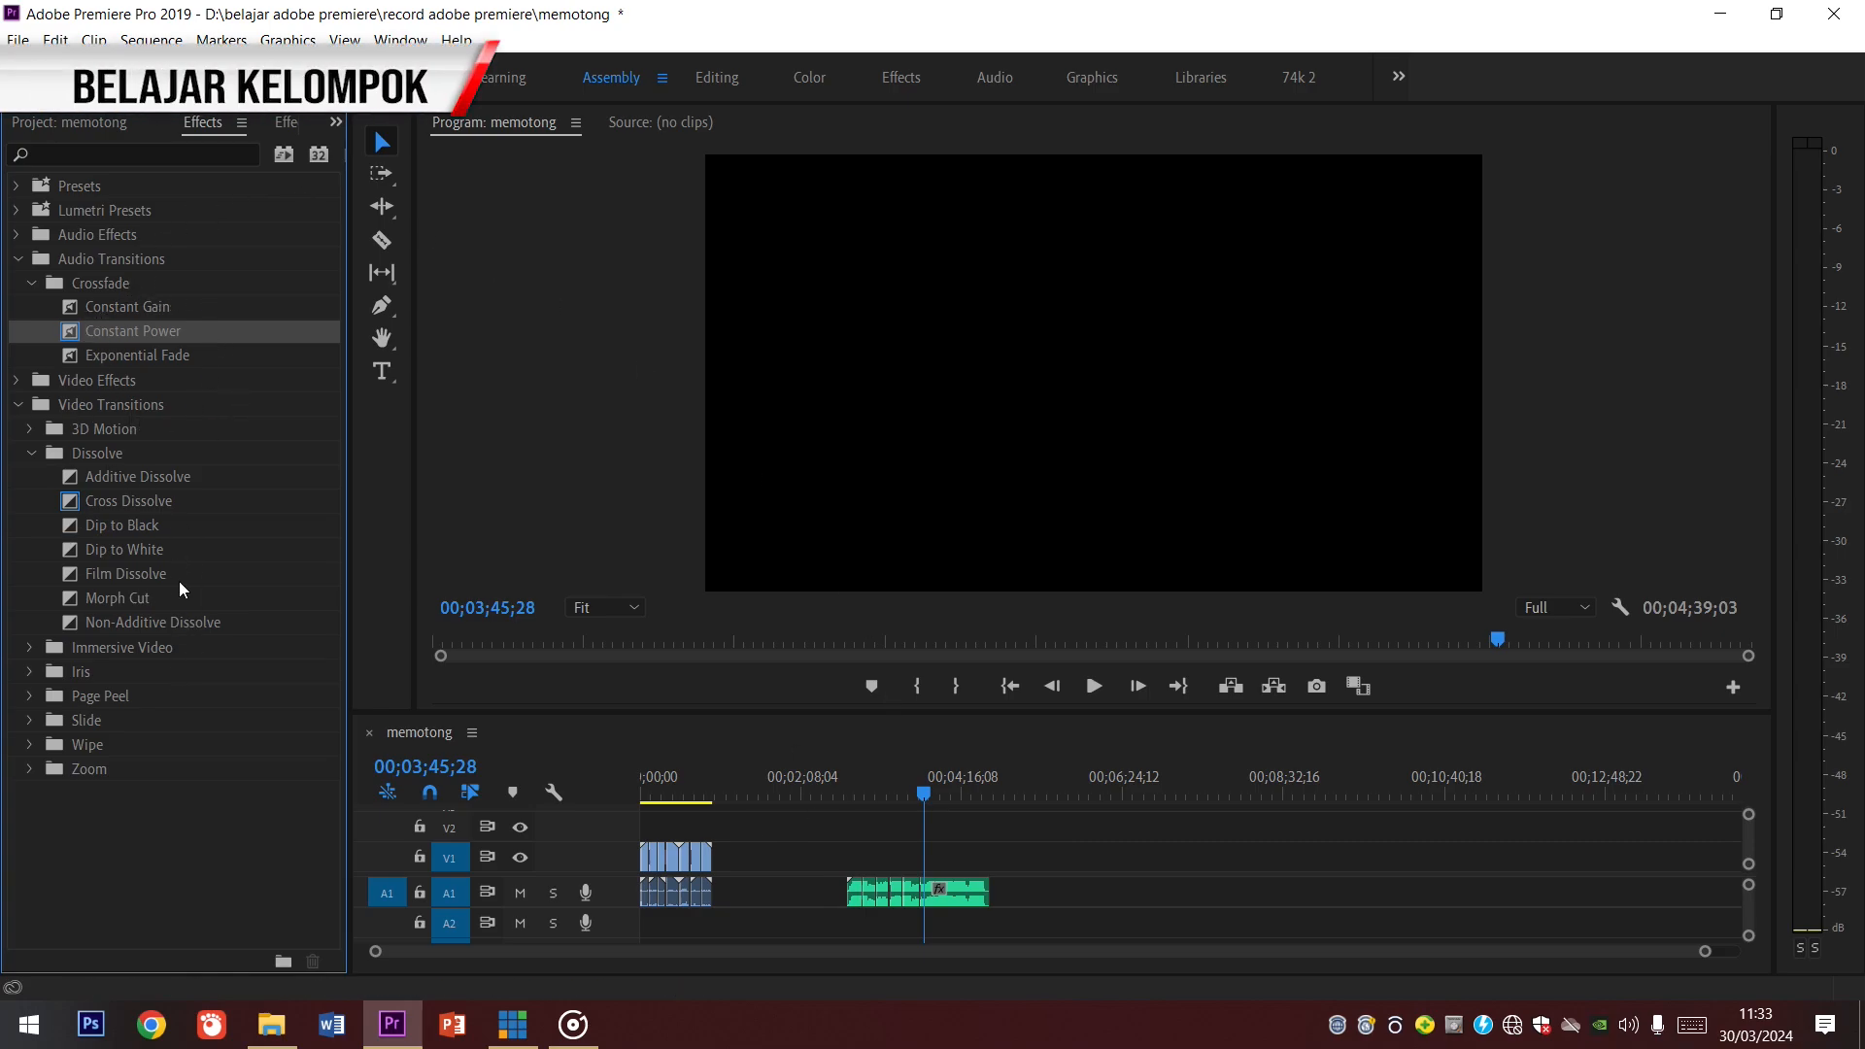
Step: Show the project's media list and set the playhead to 00;00;32;25 over the video clips
{"action": "left_click", "coordinate": [60, 122]}
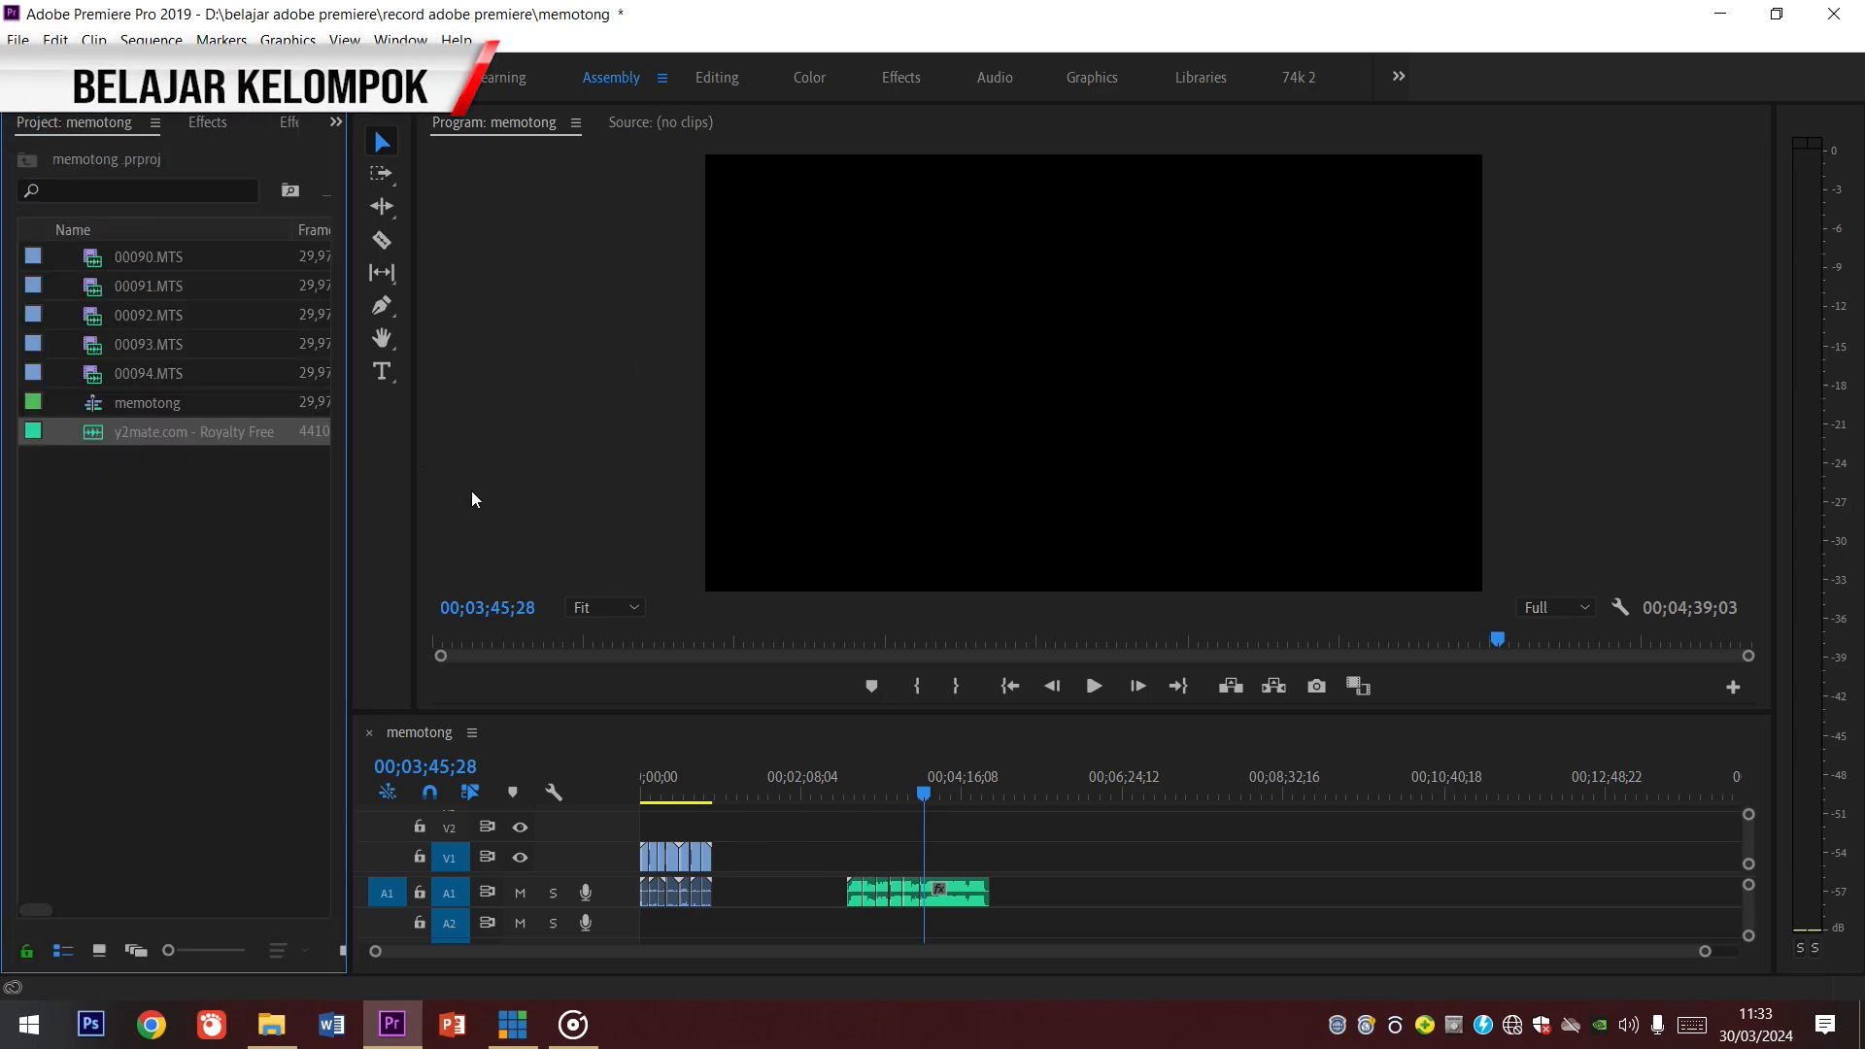
{"action": "left_click", "coordinate": [687, 792]}
{"action": "key", "text": "equal"}
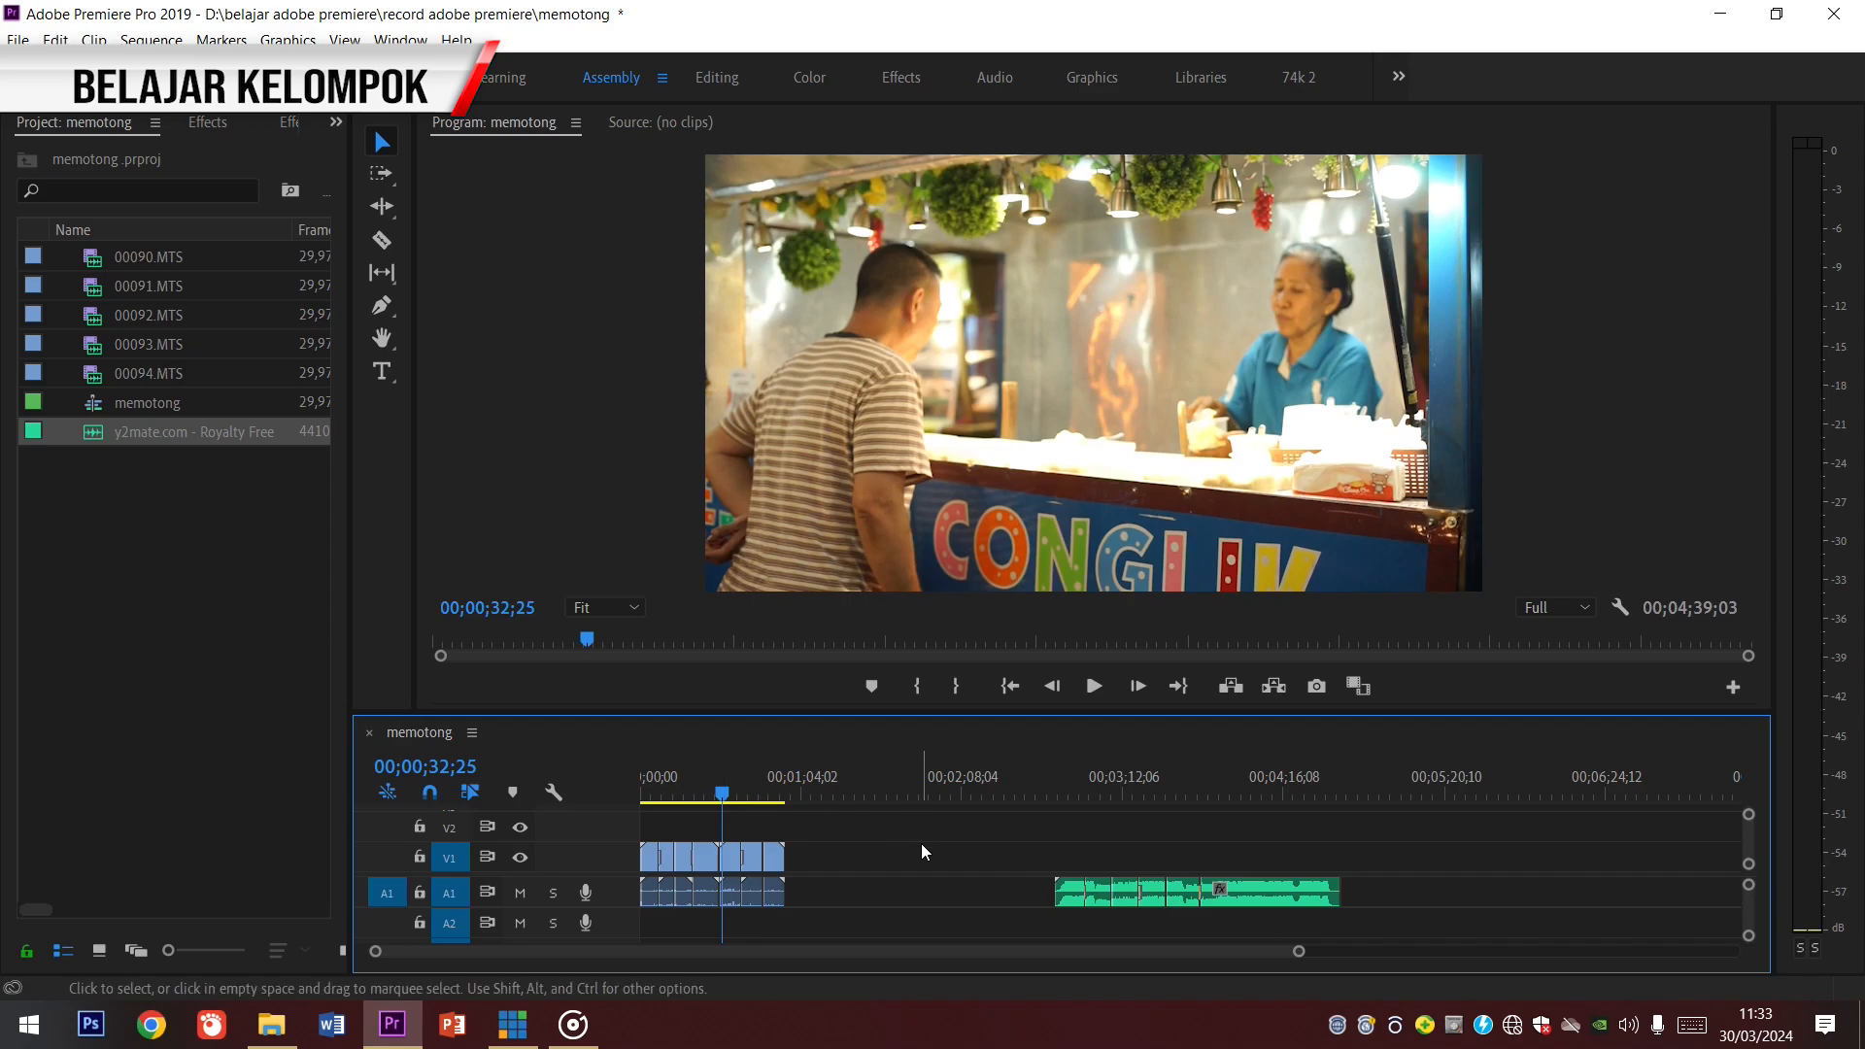